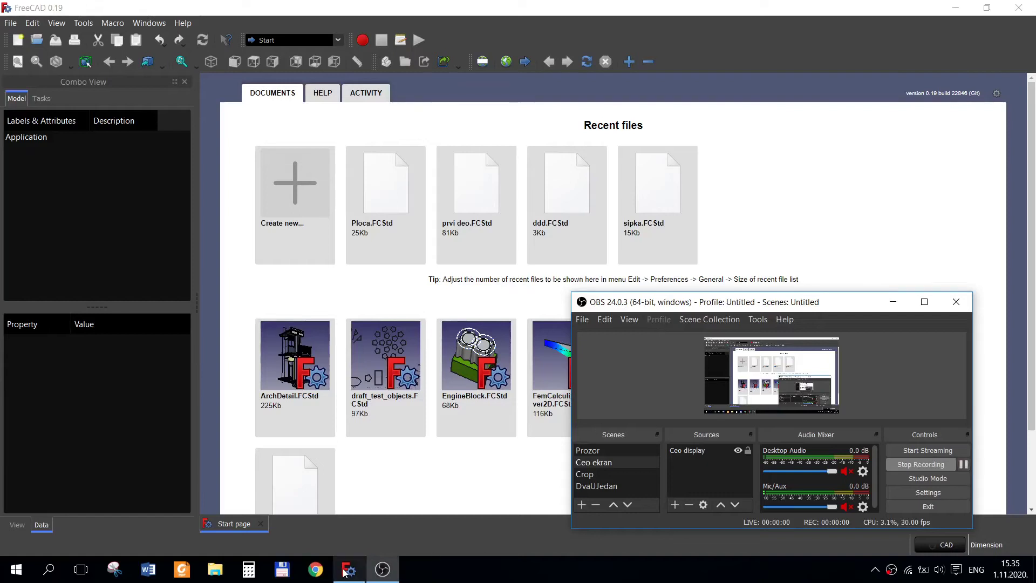
- Start a new empty Unnamed document and check the FreeCAD 0.19 version under Help > About
{"action": "left_click", "coordinate": [383, 569]}
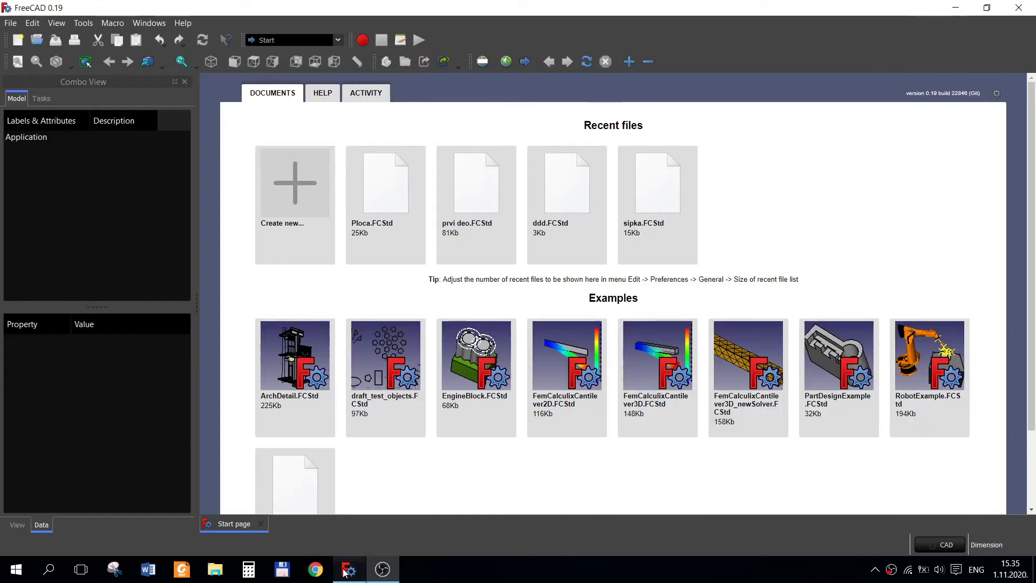
{"action": "left_click", "coordinate": [308, 194]}
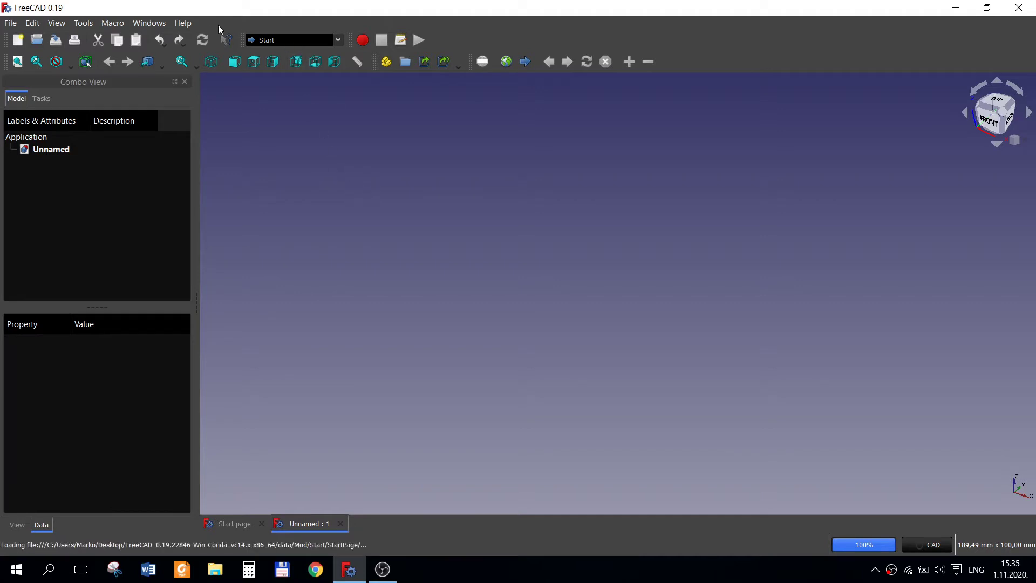
{"action": "left_click", "coordinate": [182, 25]}
{"action": "left_click", "coordinate": [234, 134]}
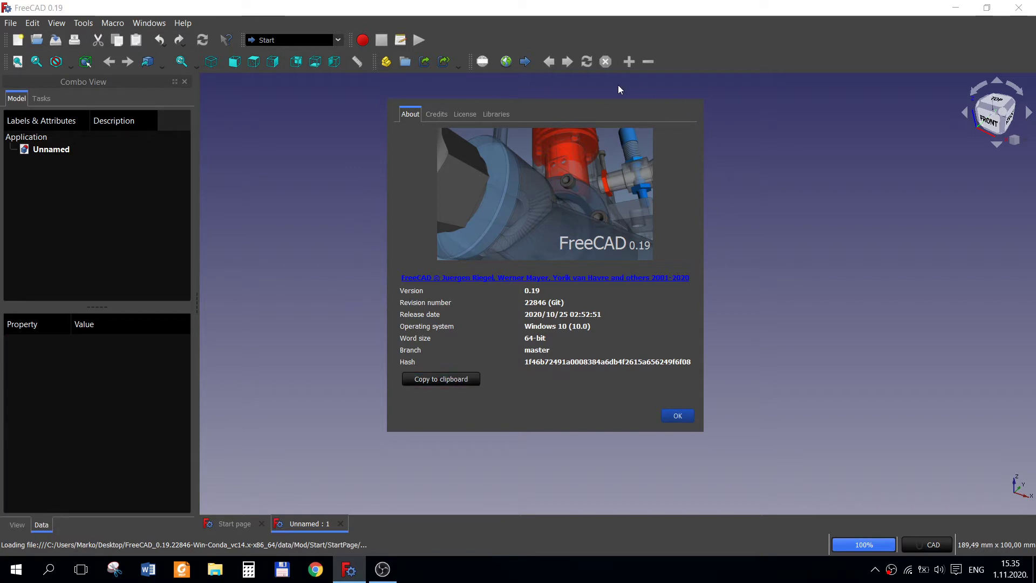
{"action": "left_click", "coordinate": [678, 418]}
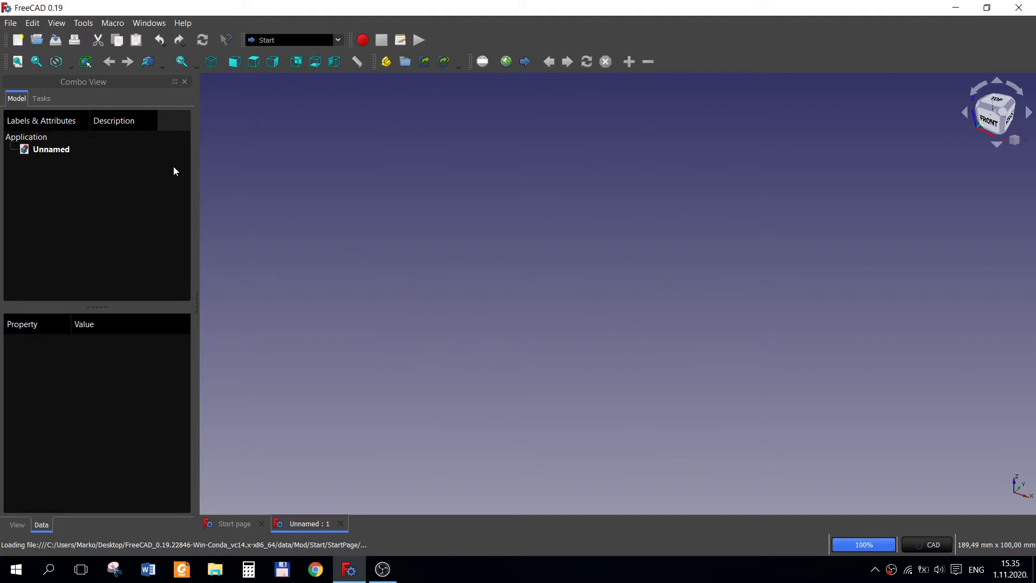
- Switch to Part Design, create a body, and start a sketch on the XZ_Plane
{"action": "left_click", "coordinate": [337, 42]}
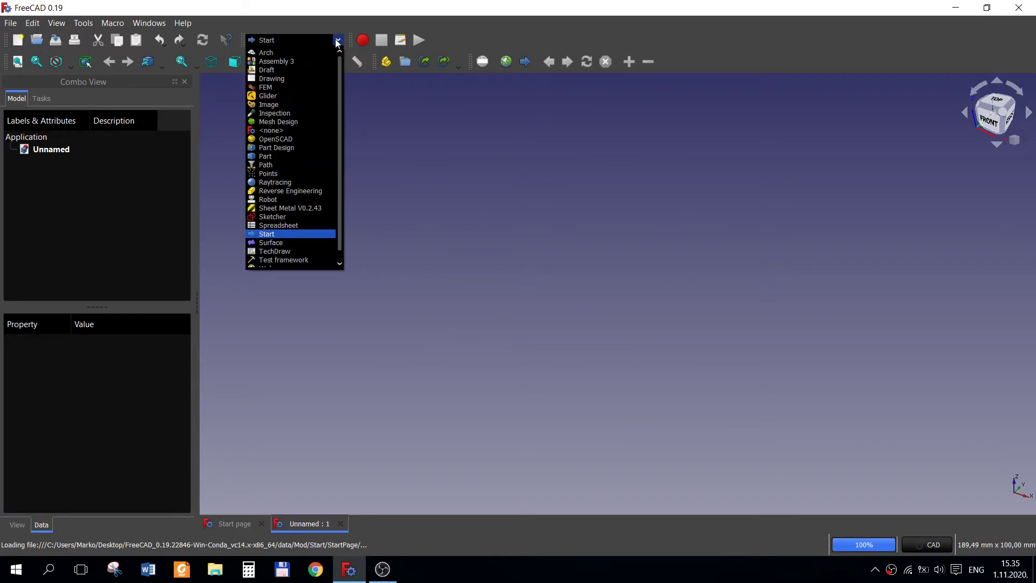
{"action": "left_click", "coordinate": [286, 148]}
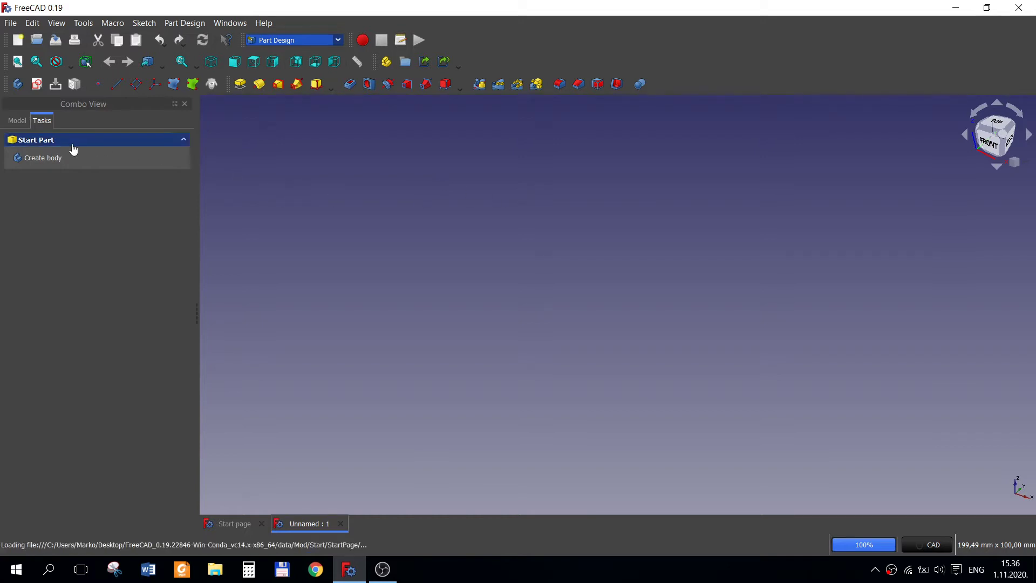
{"action": "left_click", "coordinate": [43, 159]}
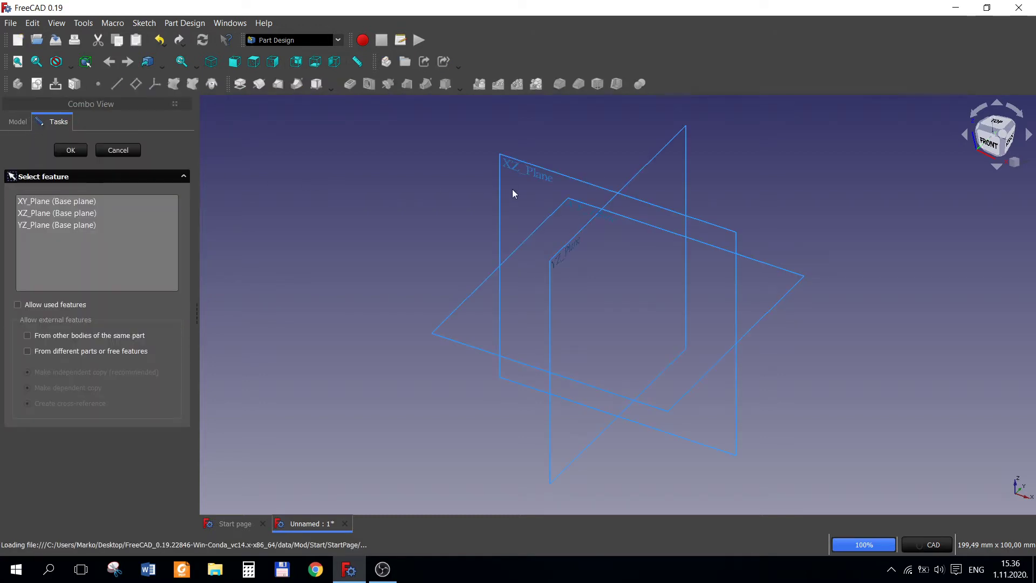
{"action": "left_click", "coordinate": [736, 290]}
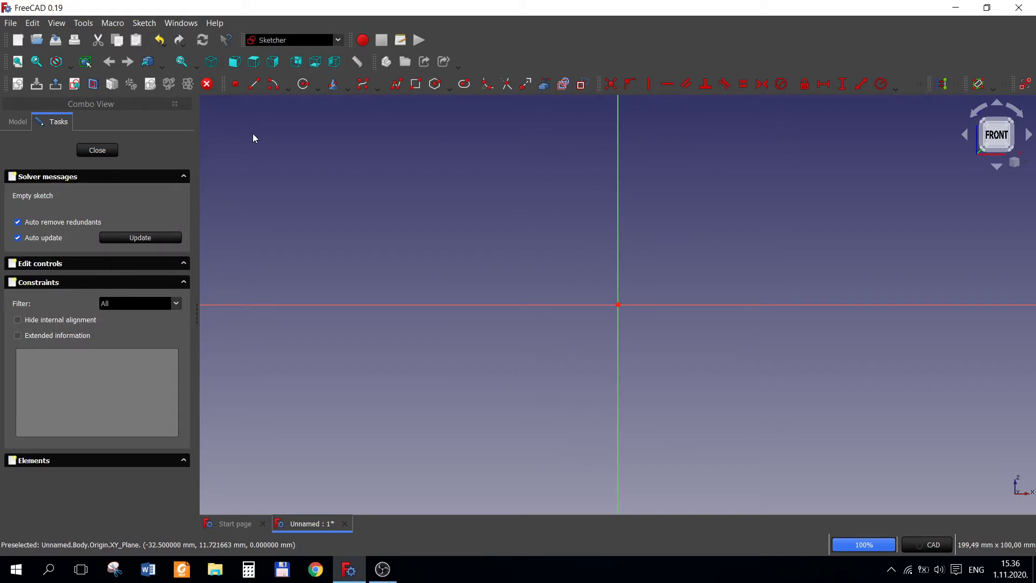
- Draw a slanted line up-right from the origin, then an arc curving over from its end
{"action": "left_click", "coordinate": [255, 86]}
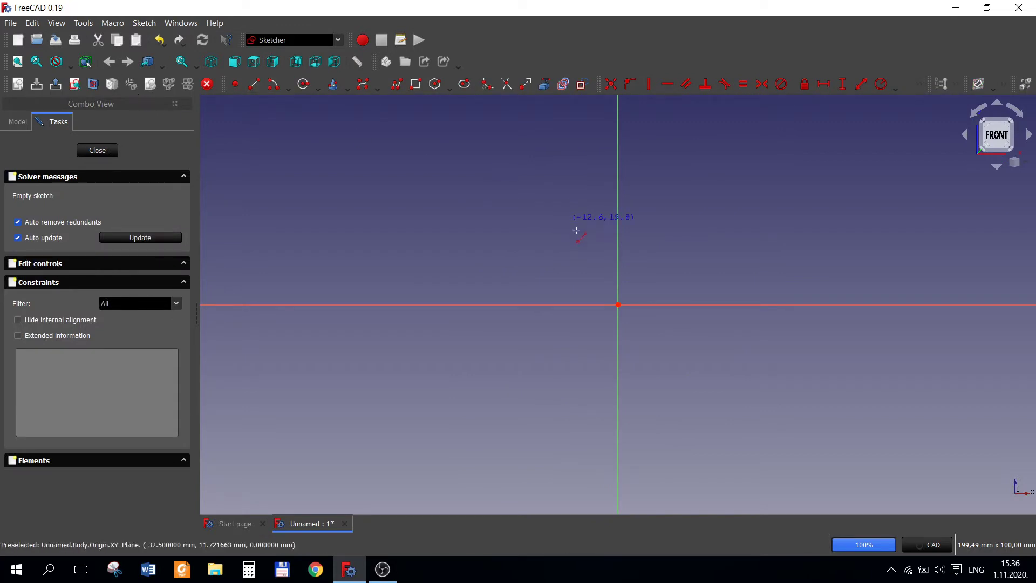
{"action": "left_click", "coordinate": [619, 305]}
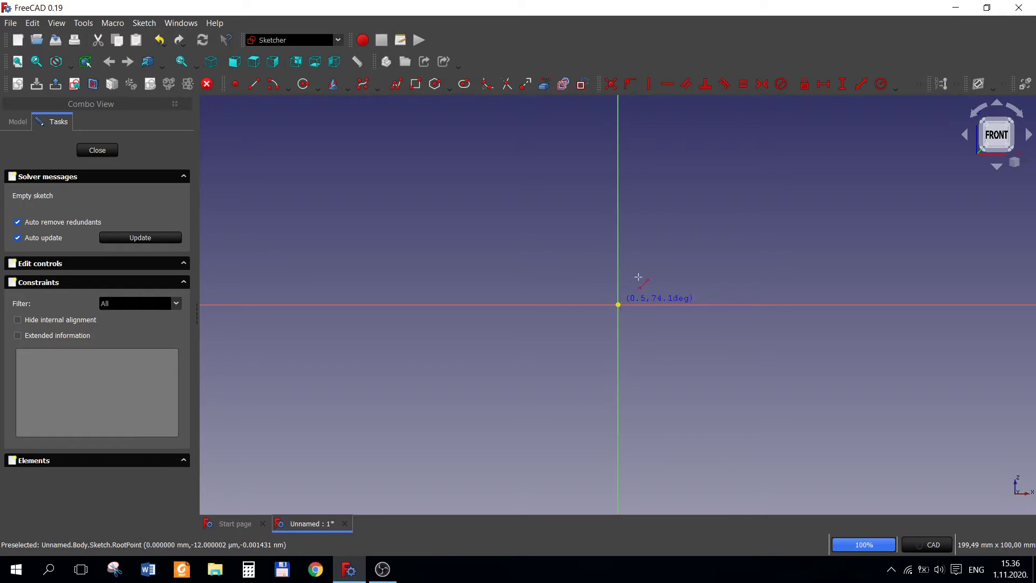
{"action": "left_click", "coordinate": [699, 185]}
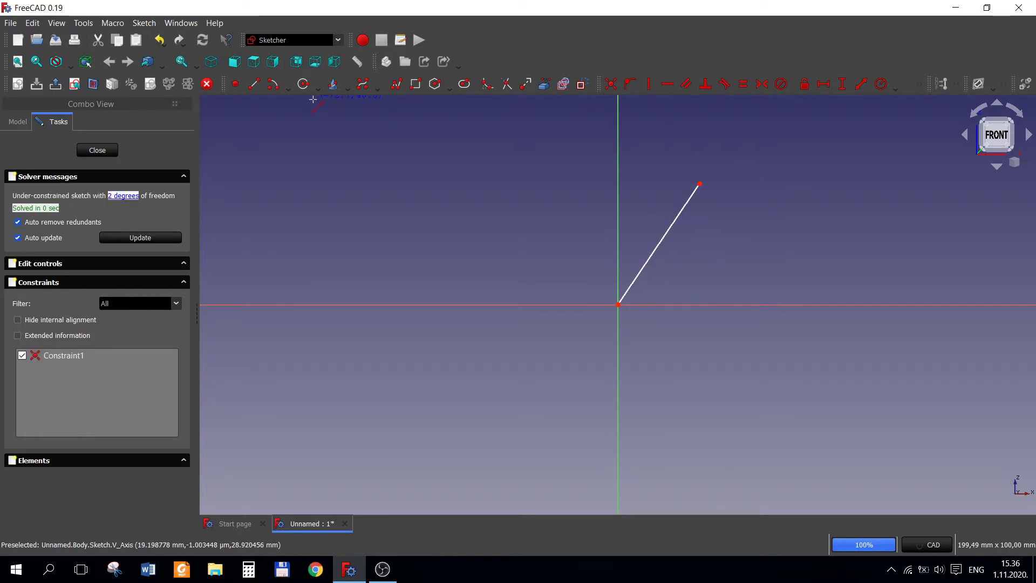
{"action": "left_click", "coordinate": [274, 84]}
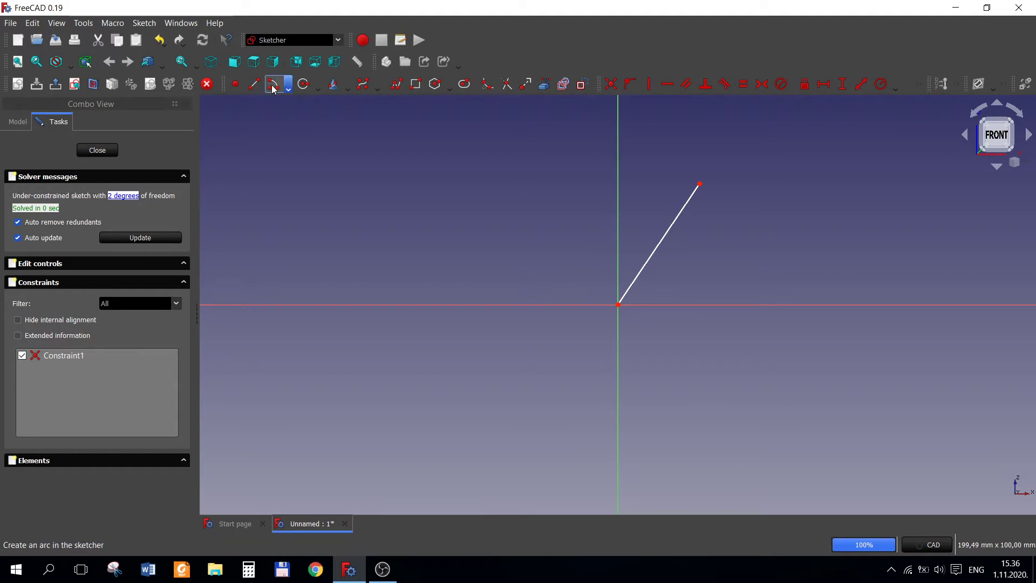
{"action": "left_click", "coordinate": [767, 227]}
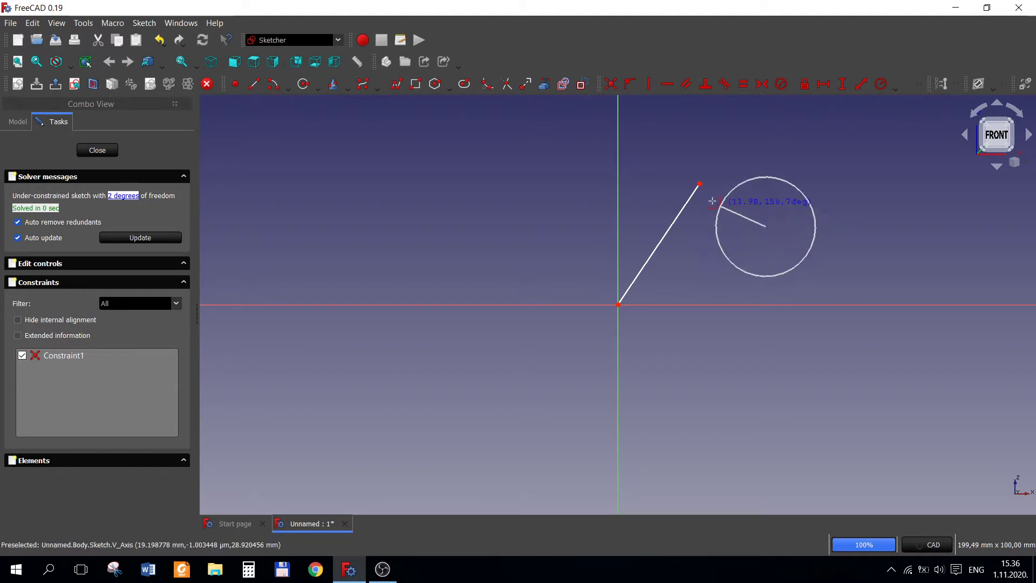
{"action": "left_click", "coordinate": [700, 185]}
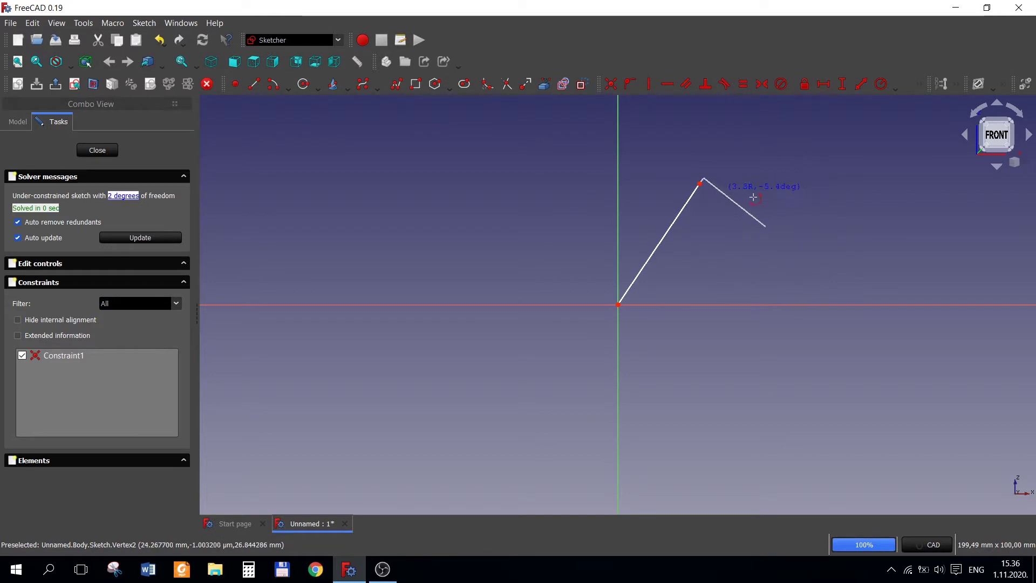
{"action": "left_click", "coordinate": [818, 196]}
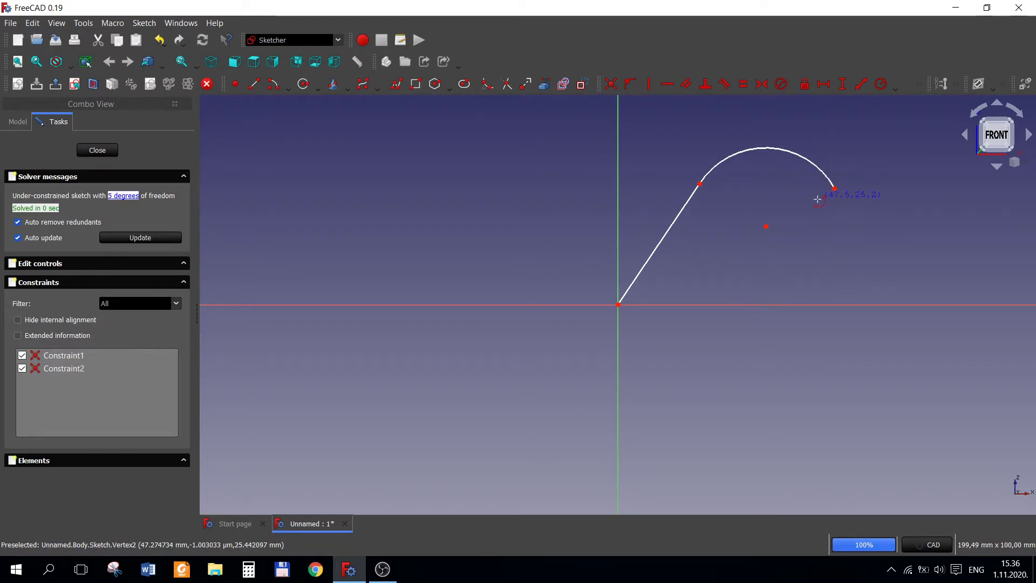
- Draw a second arc starting at the first arc's end and curving underneath
{"action": "scroll", "coordinate": [828, 234], "scroll_direction": "down", "scroll_amount": 2}
{"action": "scroll", "coordinate": [828, 235], "scroll_direction": "down", "scroll_amount": 2}
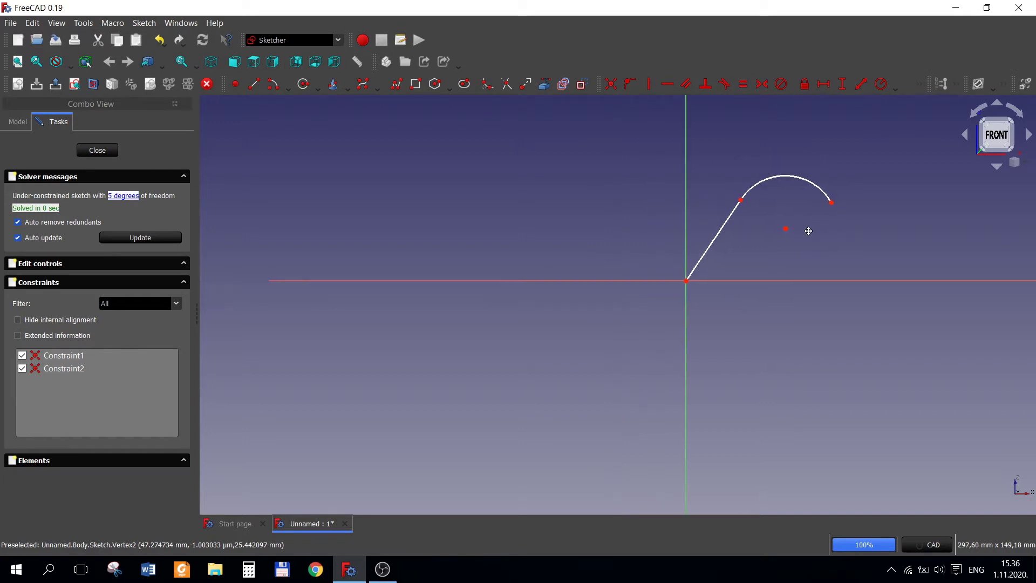
{"action": "middle_click_drag", "start_coordinate": [828, 234], "coordinate": [637, 257]}
{"action": "scroll", "coordinate": [626, 248], "scroll_direction": "up", "scroll_amount": 3}
{"action": "scroll", "coordinate": [624, 244], "scroll_direction": "up", "scroll_amount": 1}
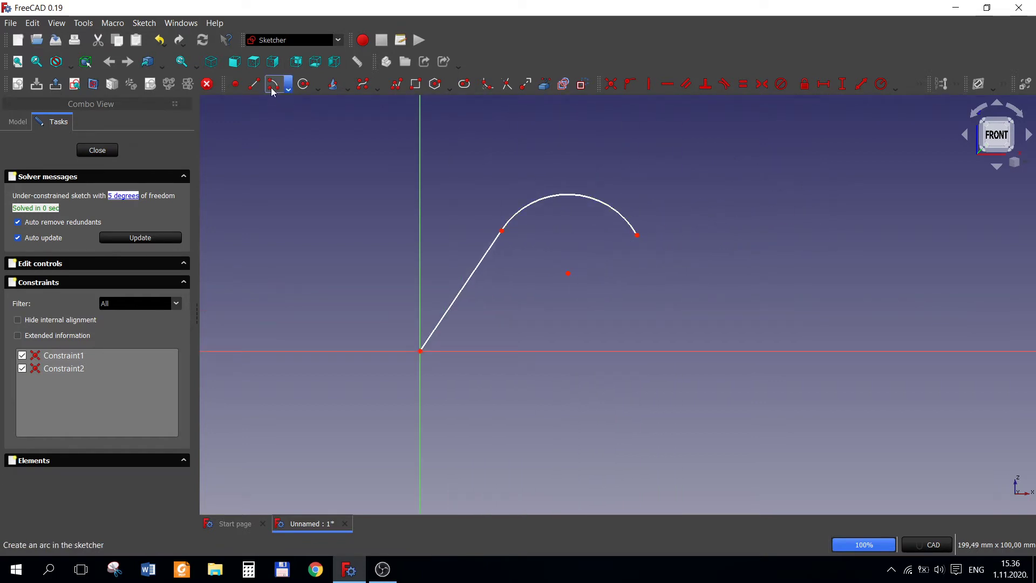
{"action": "left_click", "coordinate": [719, 204]}
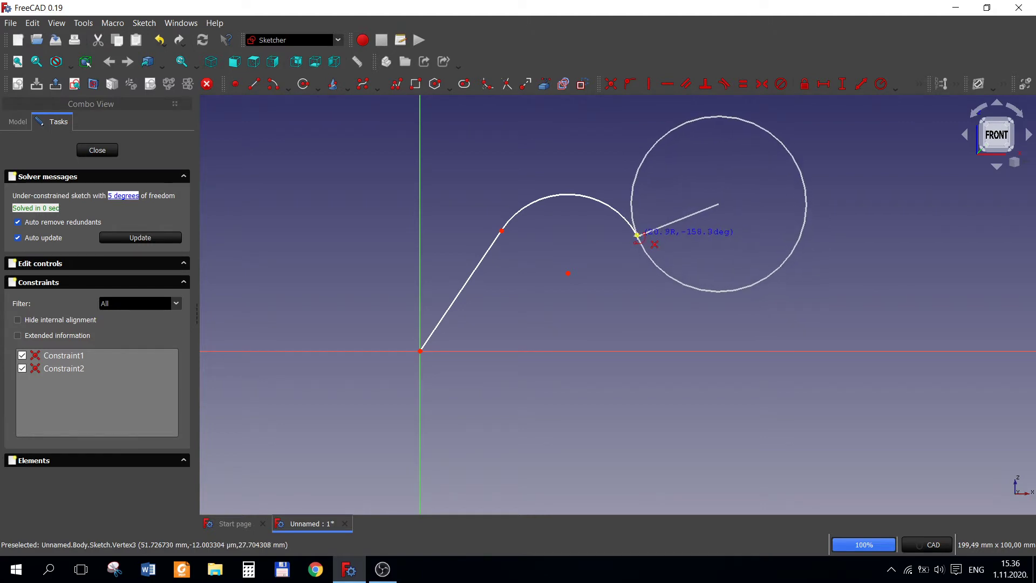
{"action": "left_click", "coordinate": [639, 239]}
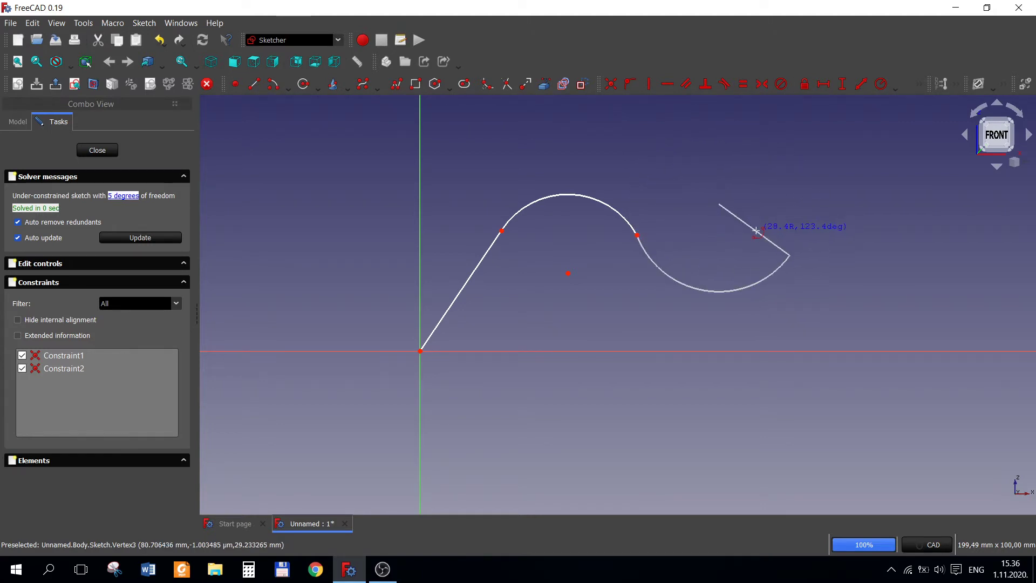
{"action": "left_click", "coordinate": [767, 220]}
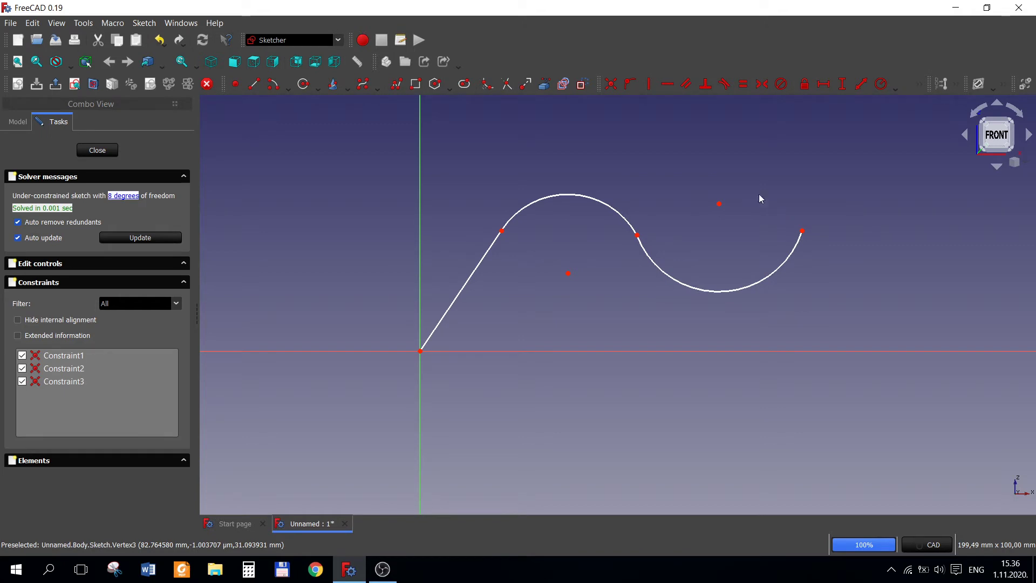
- Draw the final rising line and join it to the second arc's end
{"action": "left_click", "coordinate": [255, 82]}
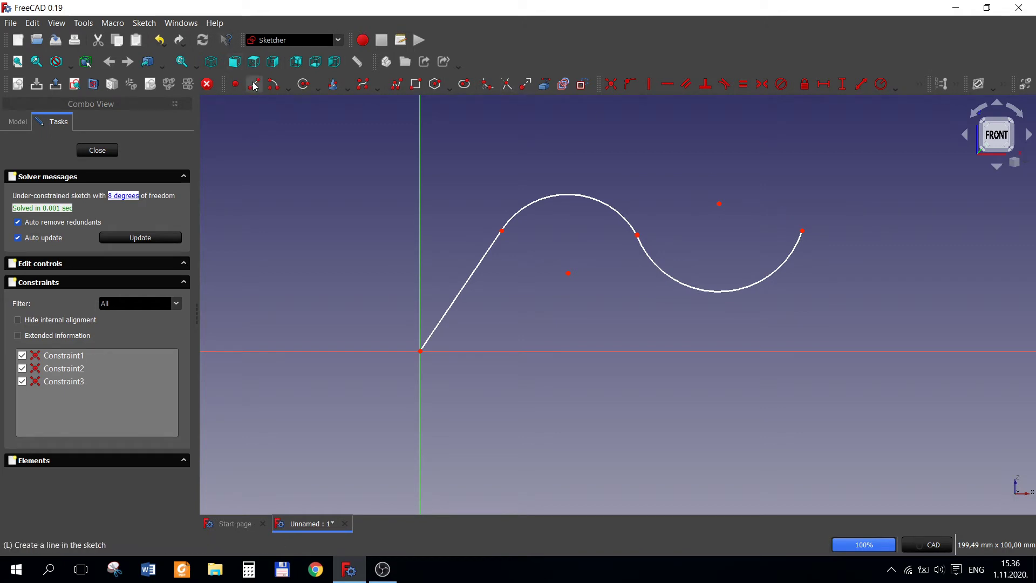
{"action": "left_click", "coordinate": [895, 146]}
{"action": "left_click", "coordinate": [790, 204]}
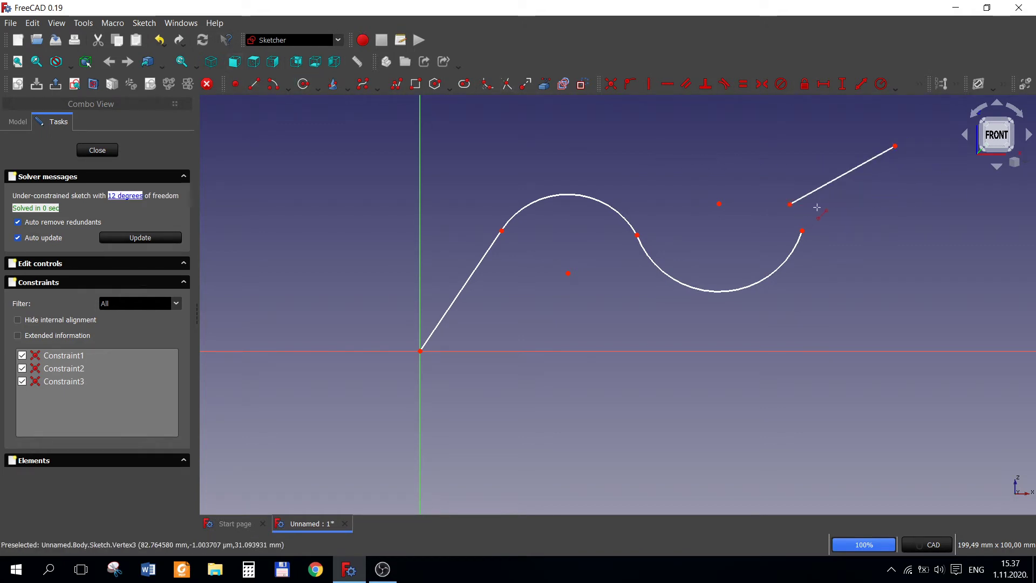
{"action": "right_click", "coordinate": [818, 208]}
{"action": "left_click_drag", "start_coordinate": [763, 177], "coordinate": [817, 249]}
{"action": "left_click", "coordinate": [611, 84]}
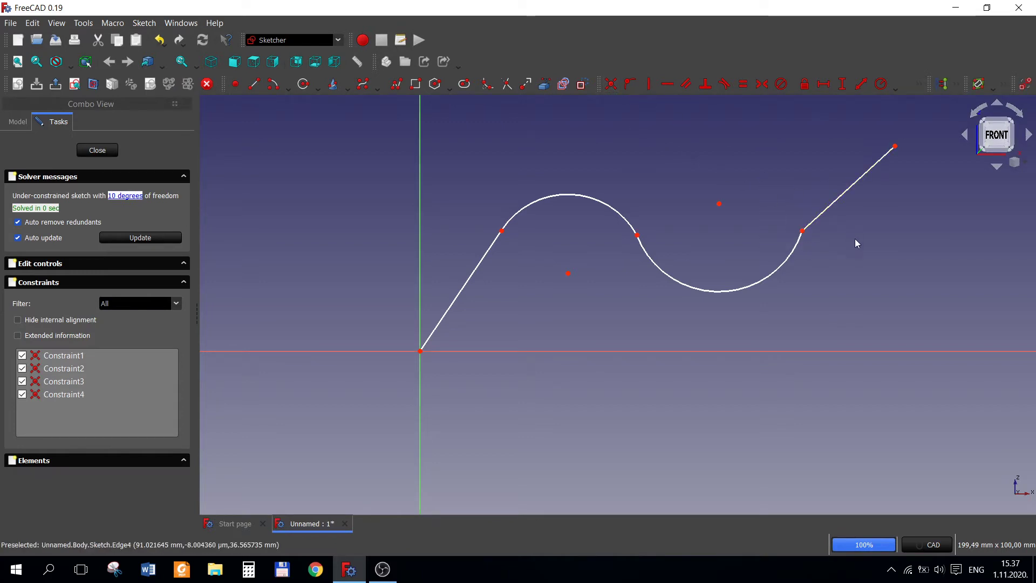
{"action": "left_click", "coordinate": [821, 216]}
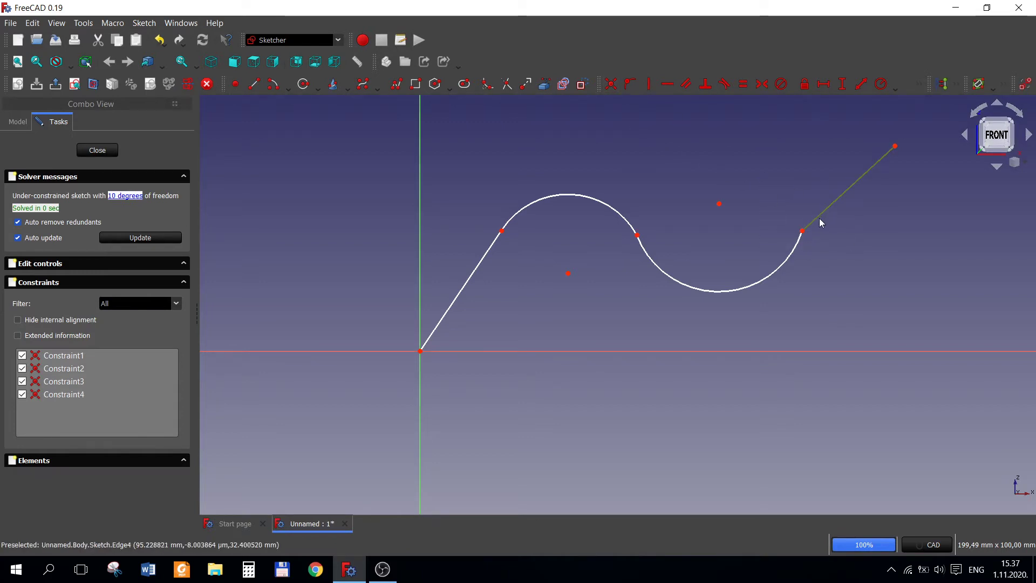
- Make the final line tangent to the lower arc and drag the joint to reshape the path
{"action": "left_click", "coordinate": [788, 262]}
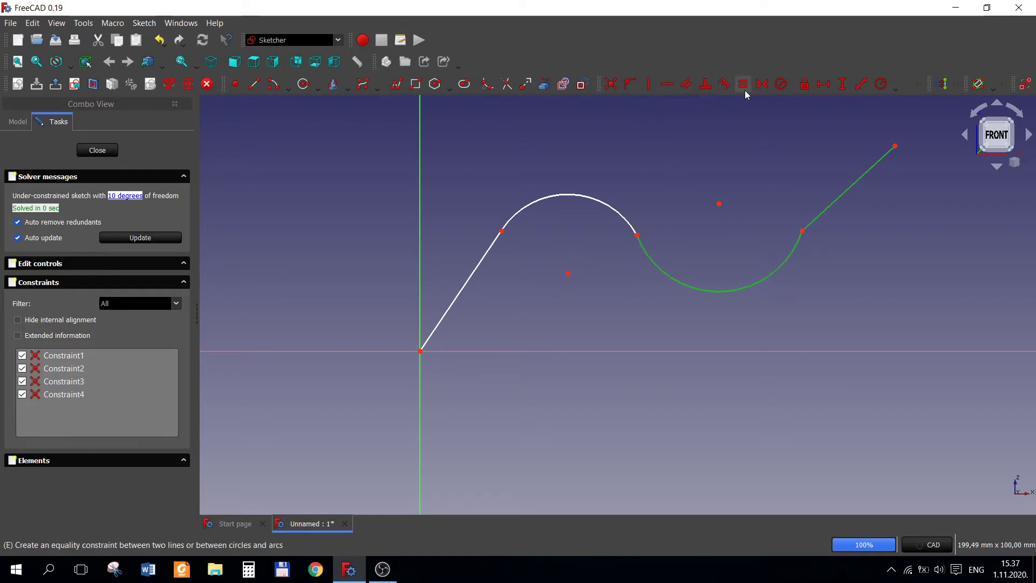
{"action": "left_click", "coordinate": [724, 88]}
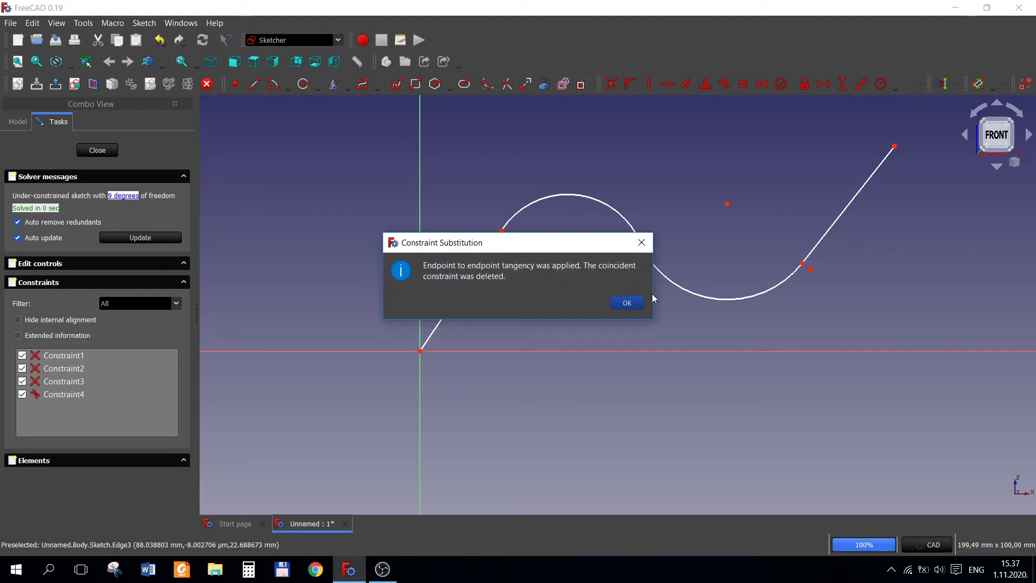
{"action": "left_click", "coordinate": [624, 301]}
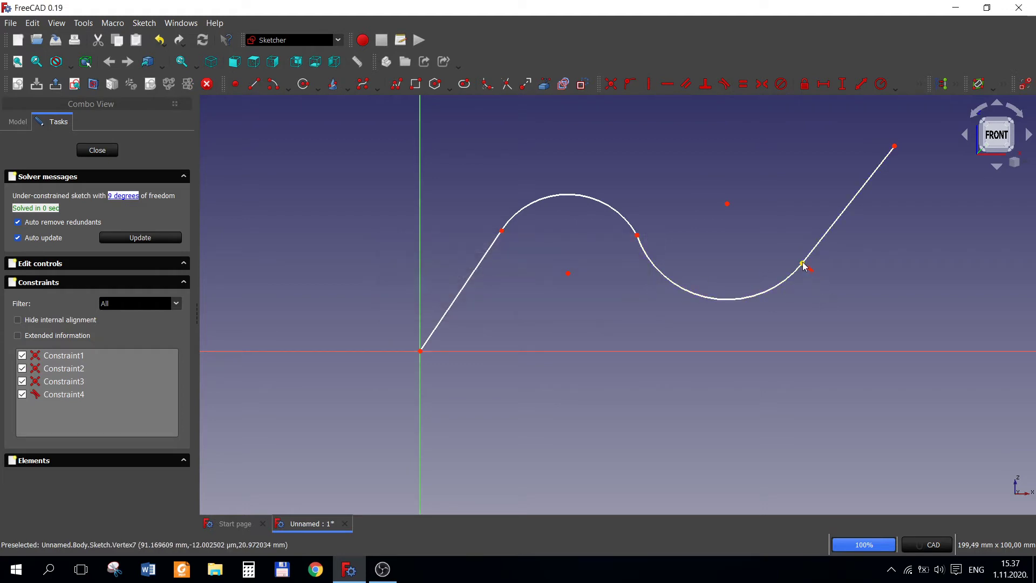
{"action": "left_click_drag", "start_coordinate": [803, 265], "coordinate": [769, 265]}
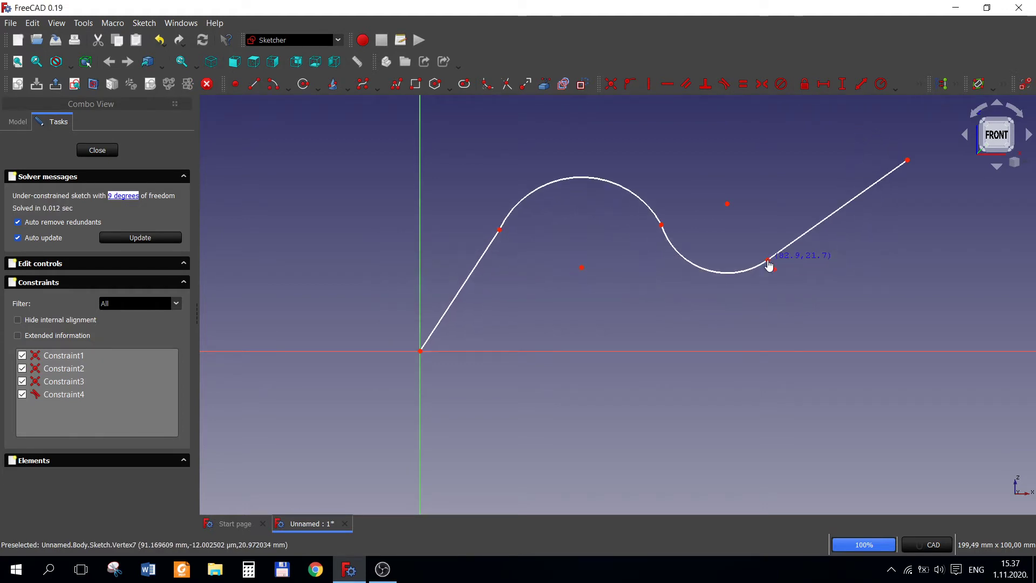
{"action": "left_click", "coordinate": [823, 84]}
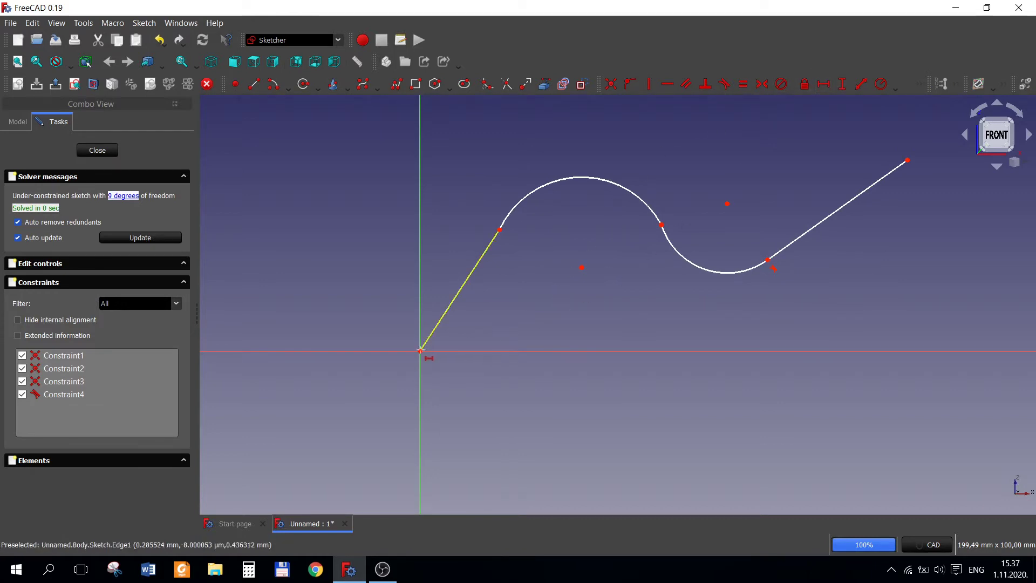
- Add horizontal dimensions: origin to first arc centre 40 mm, first to second arc centre 50 mm
{"action": "left_click", "coordinate": [421, 352]}
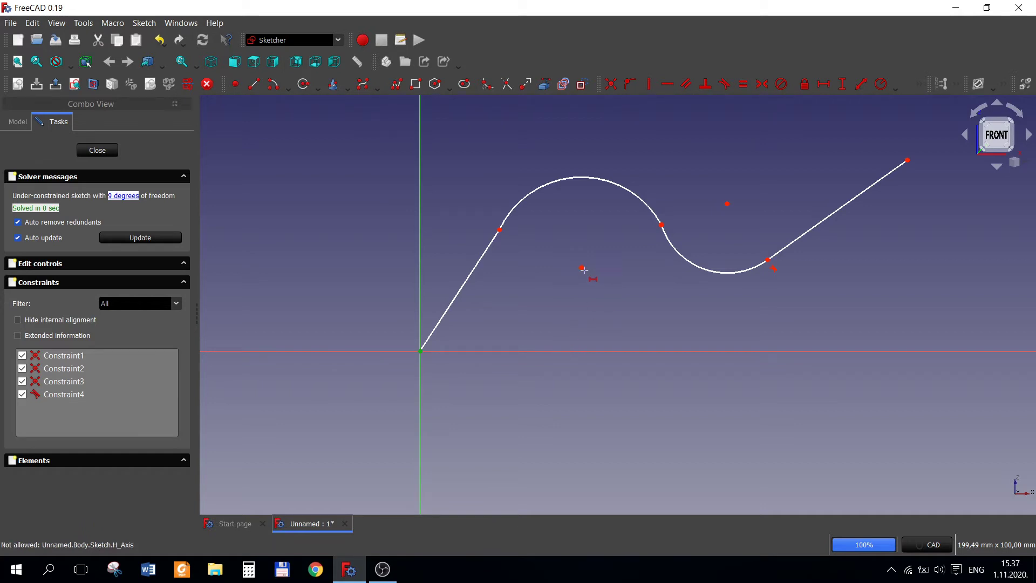
{"action": "left_click", "coordinate": [582, 268]}
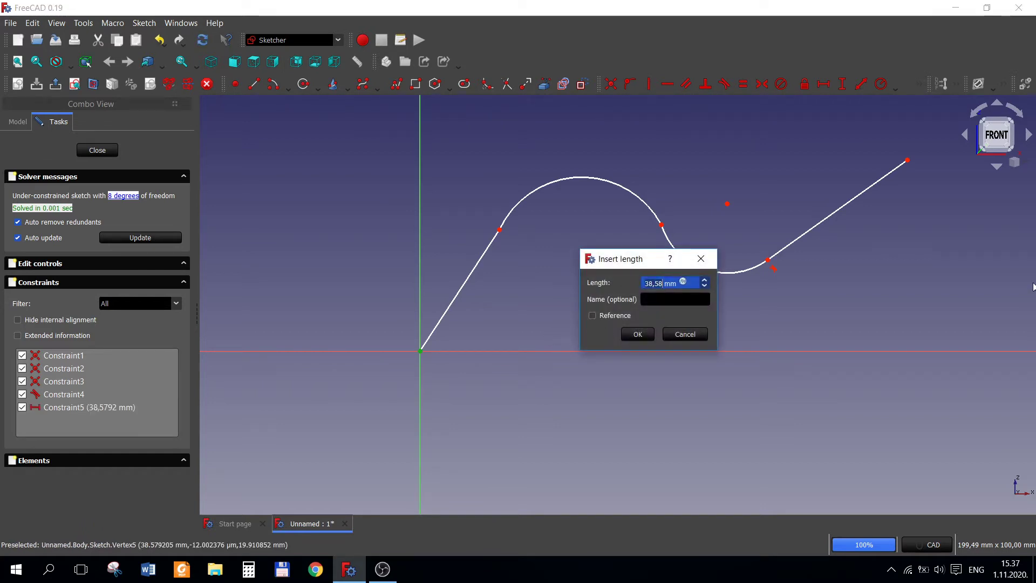
{"action": "type", "text": "40"}
{"action": "key", "text": "Return"}
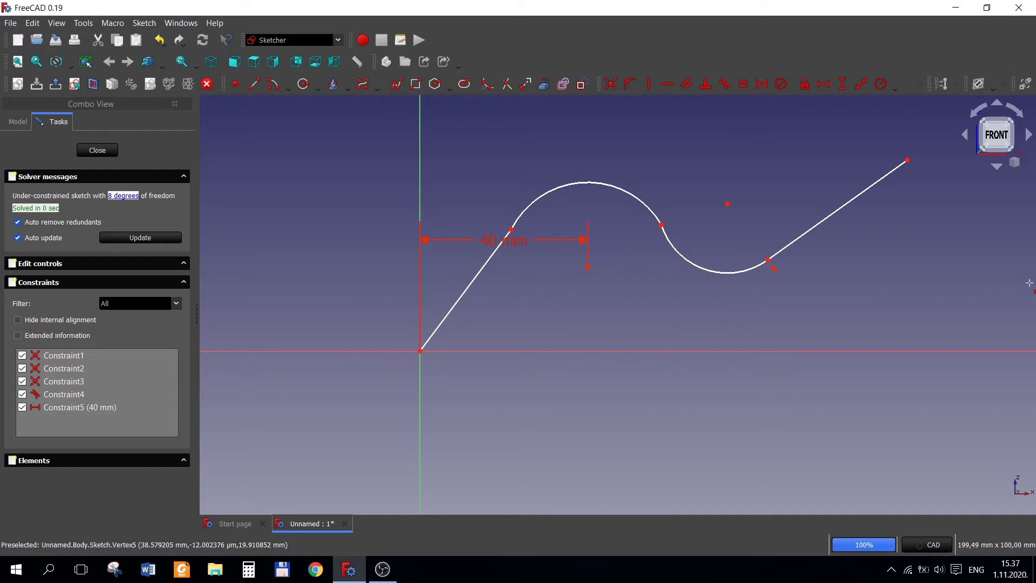
{"action": "left_click", "coordinate": [587, 268]}
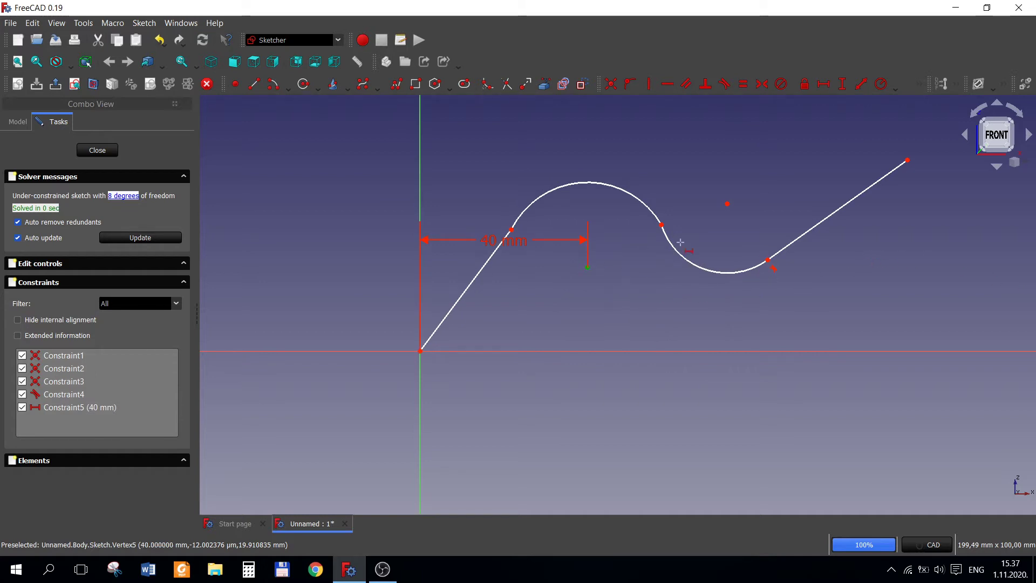
{"action": "left_click", "coordinate": [728, 206]}
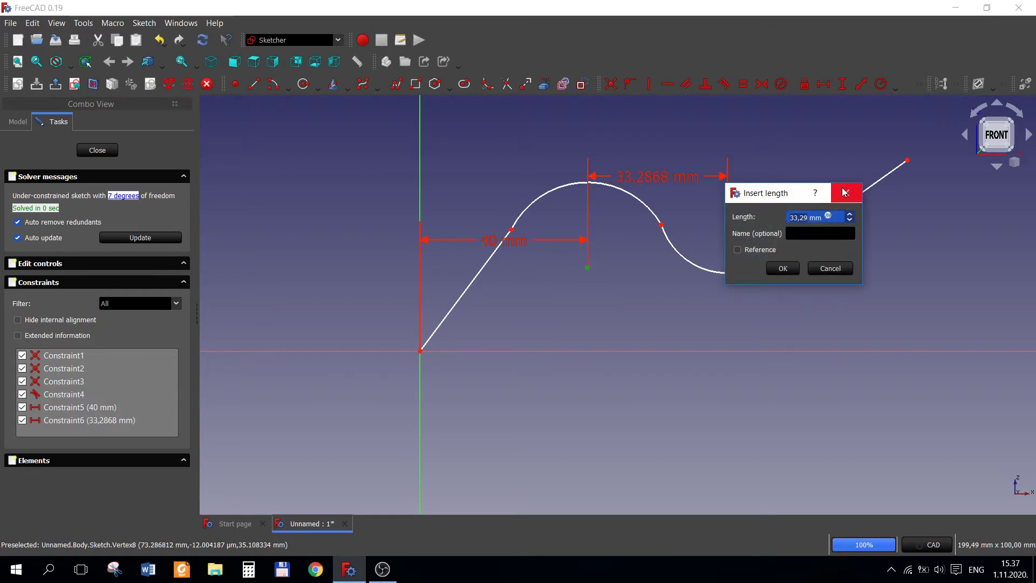
{"action": "type", "text": "50"}
{"action": "key", "text": "Return"}
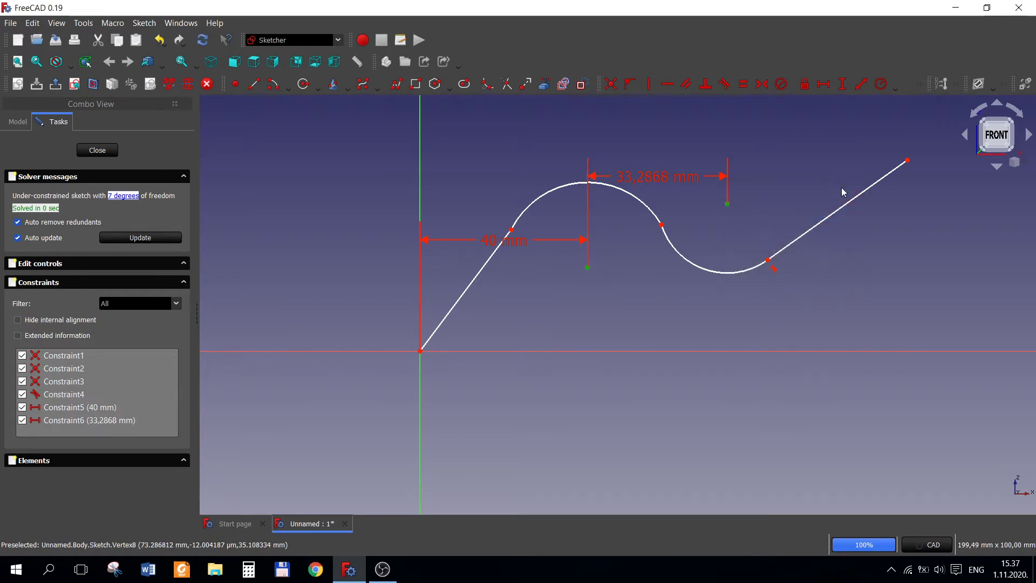
{"action": "scroll", "coordinate": [546, 276], "scroll_direction": "down", "scroll_amount": 1}
{"action": "scroll", "coordinate": [544, 275], "scroll_direction": "down", "scroll_amount": 1}
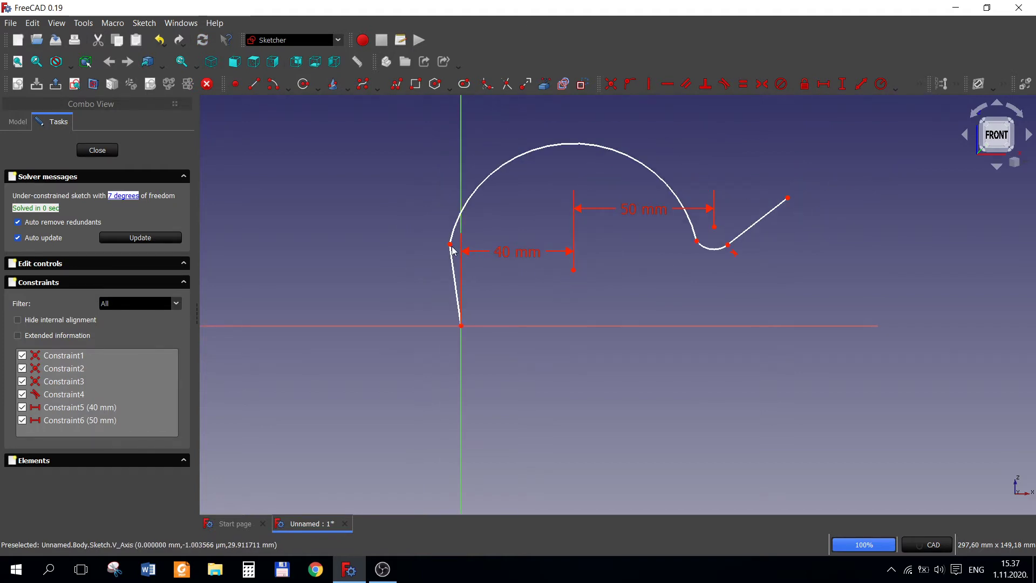
- Make the first slanted line tangent to the upper arc
{"action": "left_click_drag", "start_coordinate": [450, 245], "coordinate": [428, 256]}
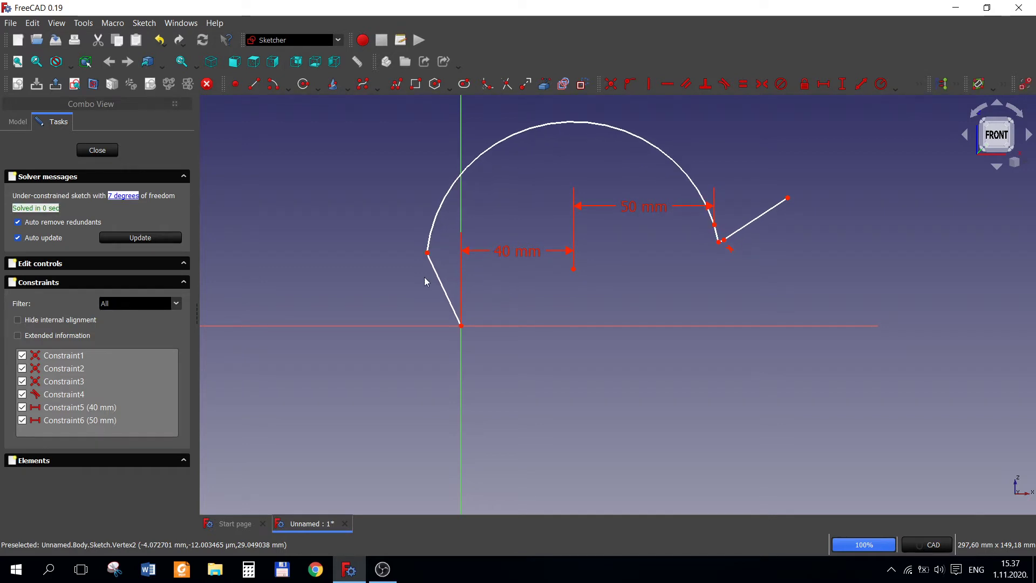
{"action": "left_click", "coordinate": [438, 280]}
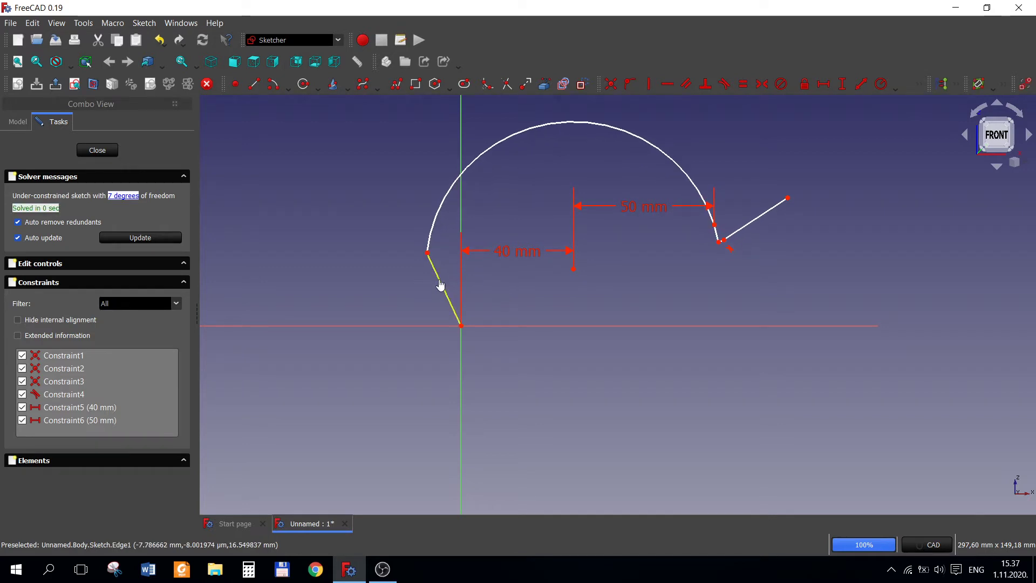
{"action": "left_click", "coordinate": [432, 237]}
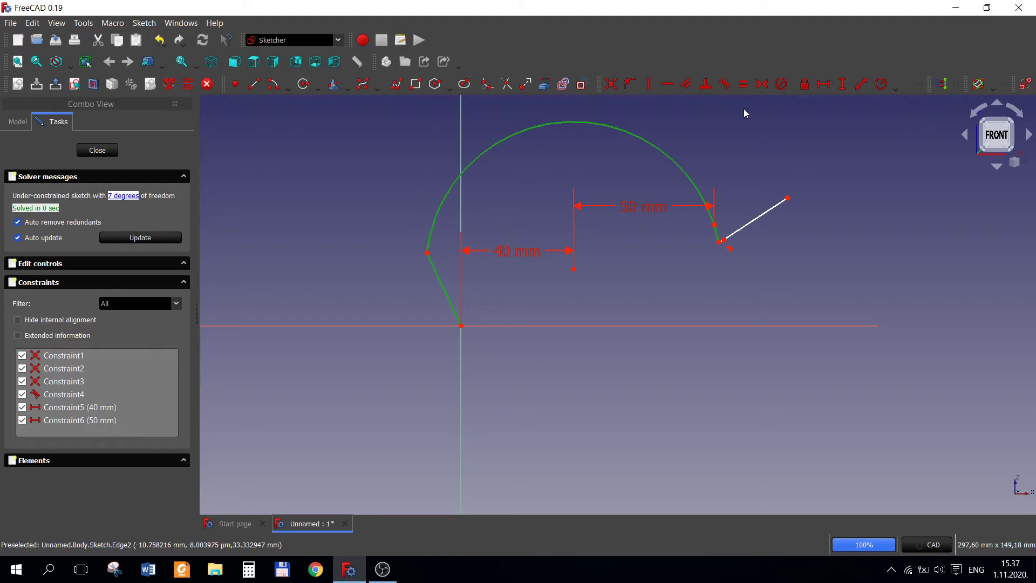
{"action": "left_click", "coordinate": [724, 85]}
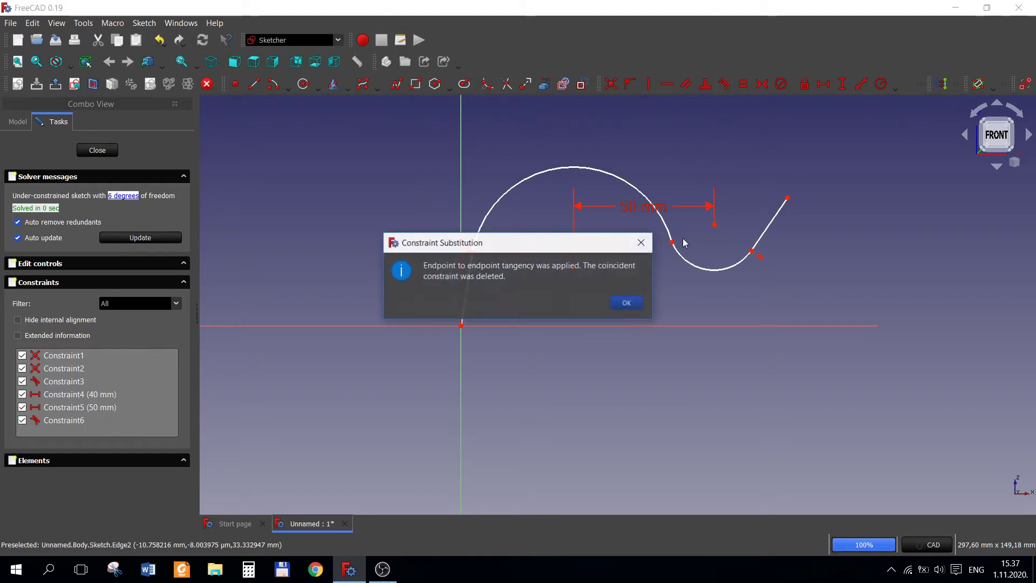
{"action": "left_click", "coordinate": [618, 305]}
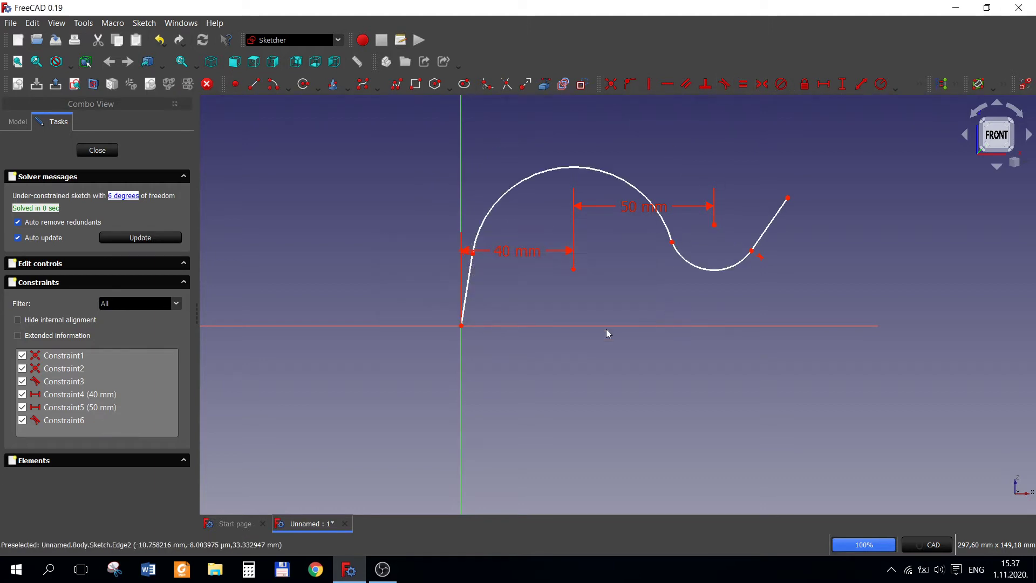
- Change the 40 mm horizontal dimension to 50 mm and pull the arcs into a clearer S
{"action": "double_click", "coordinate": [510, 253]}
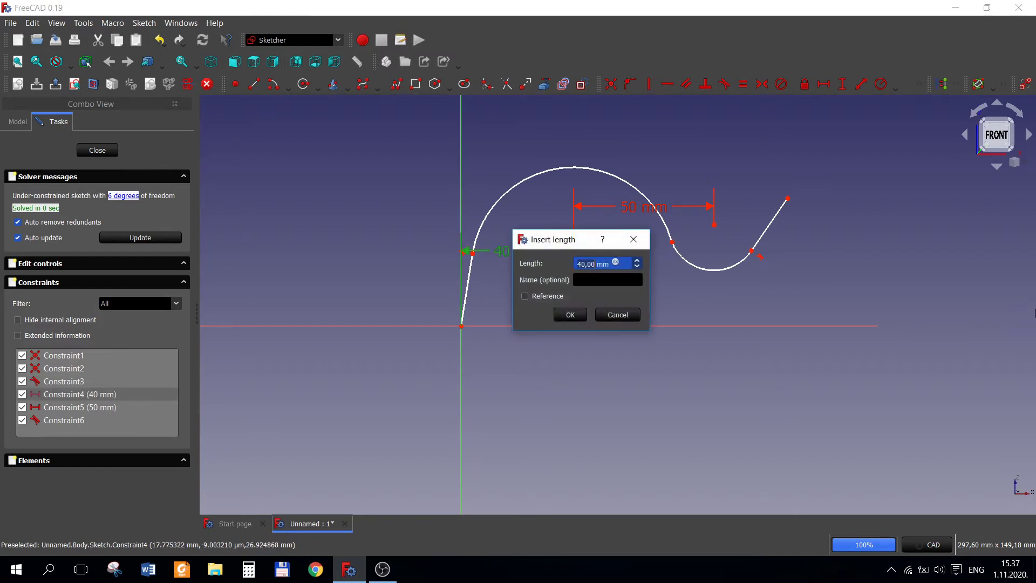
{"action": "type", "text": "50"}
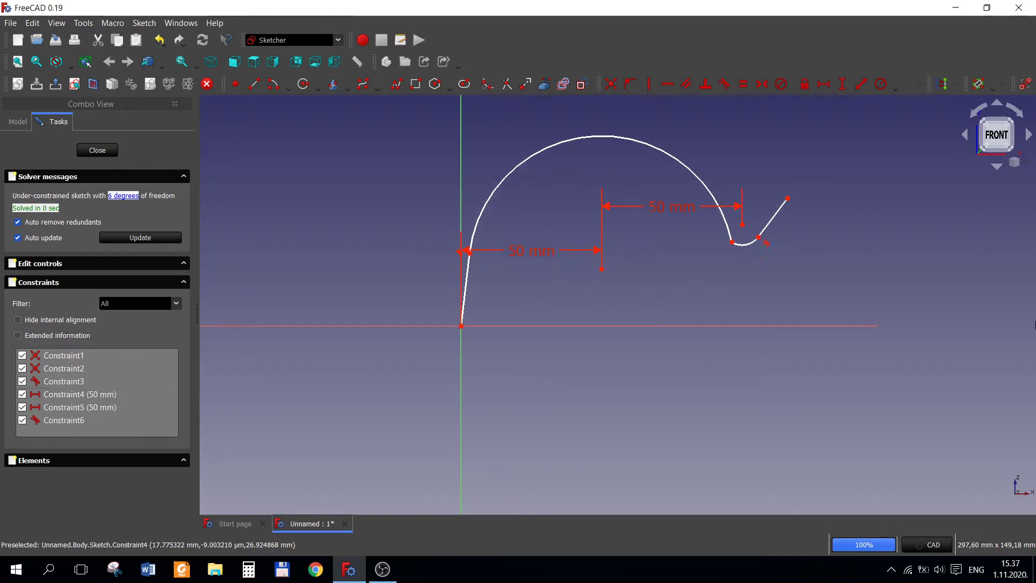
{"action": "key", "text": "Return"}
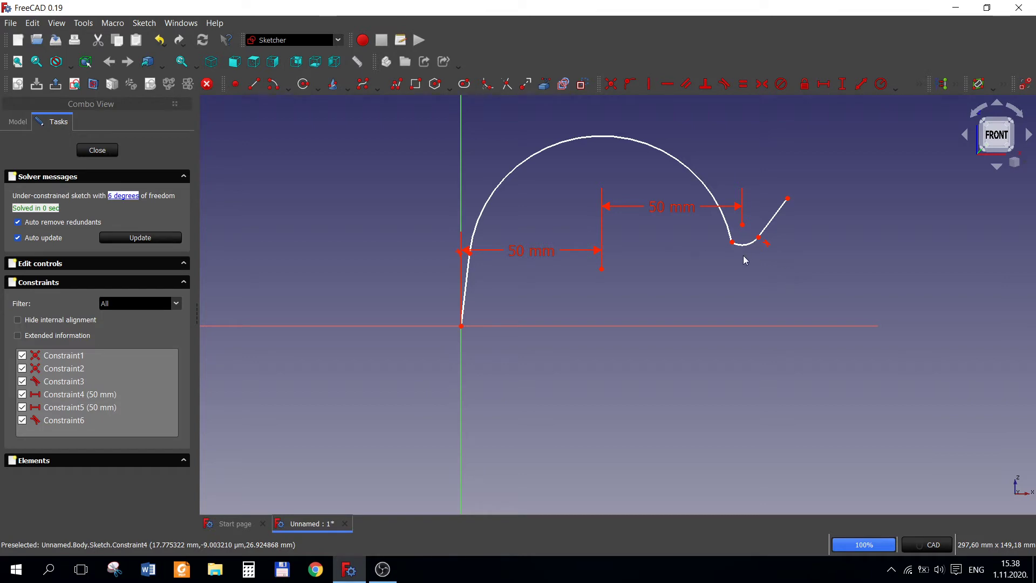
{"action": "left_click", "coordinate": [727, 232]}
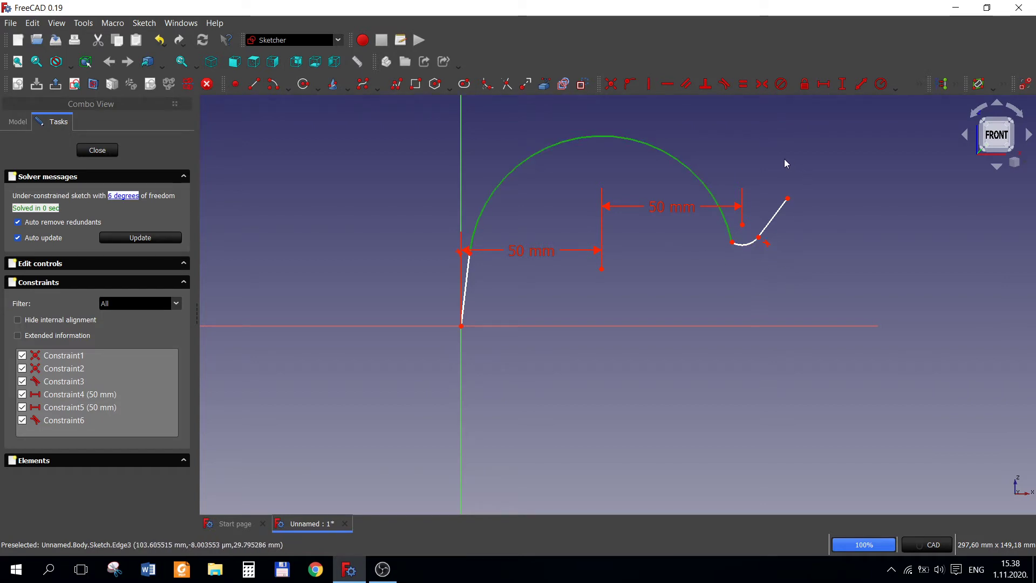
{"action": "left_click", "coordinate": [726, 84]}
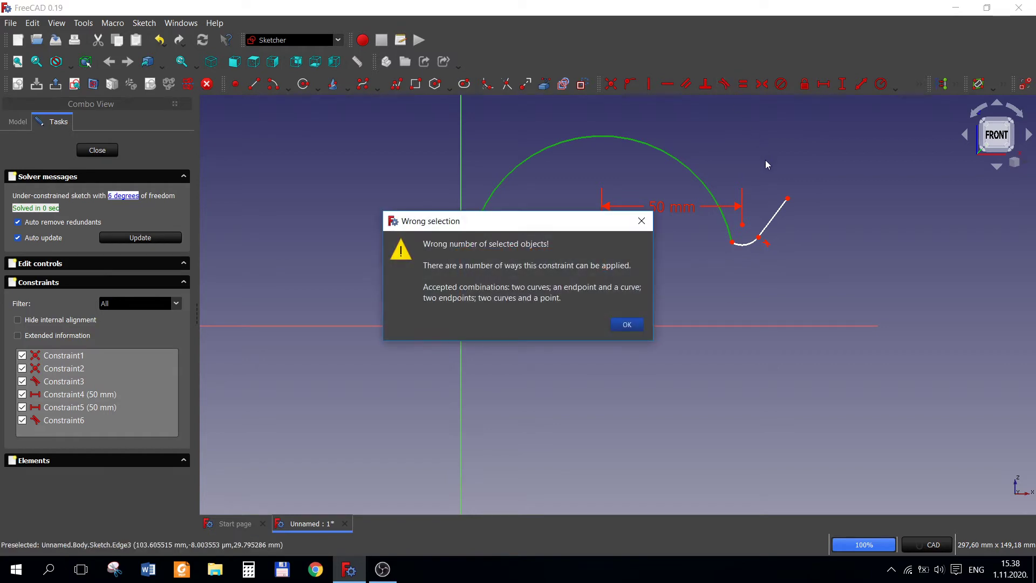
{"action": "left_click", "coordinate": [629, 325]}
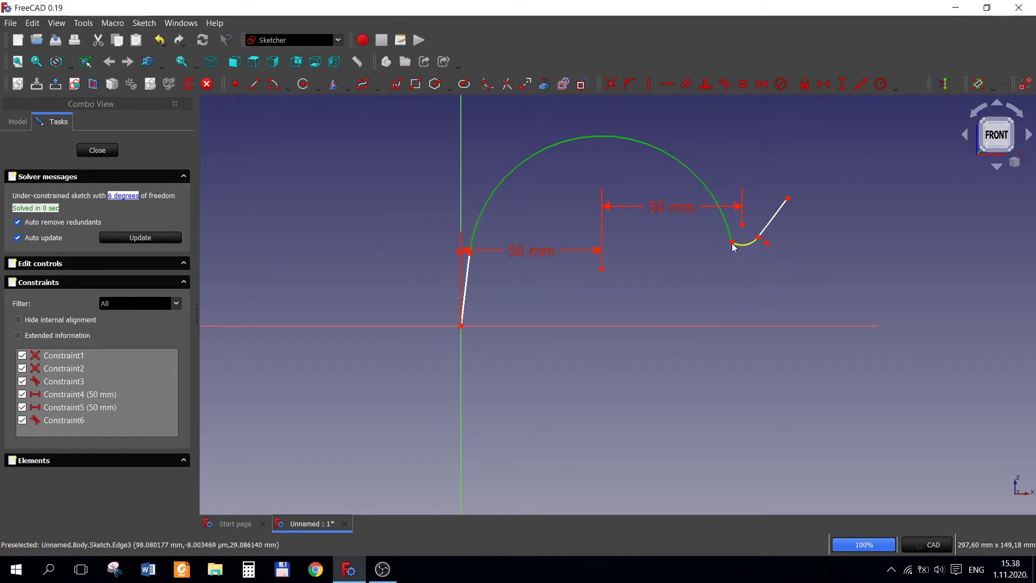
{"action": "key", "text": "Escape"}
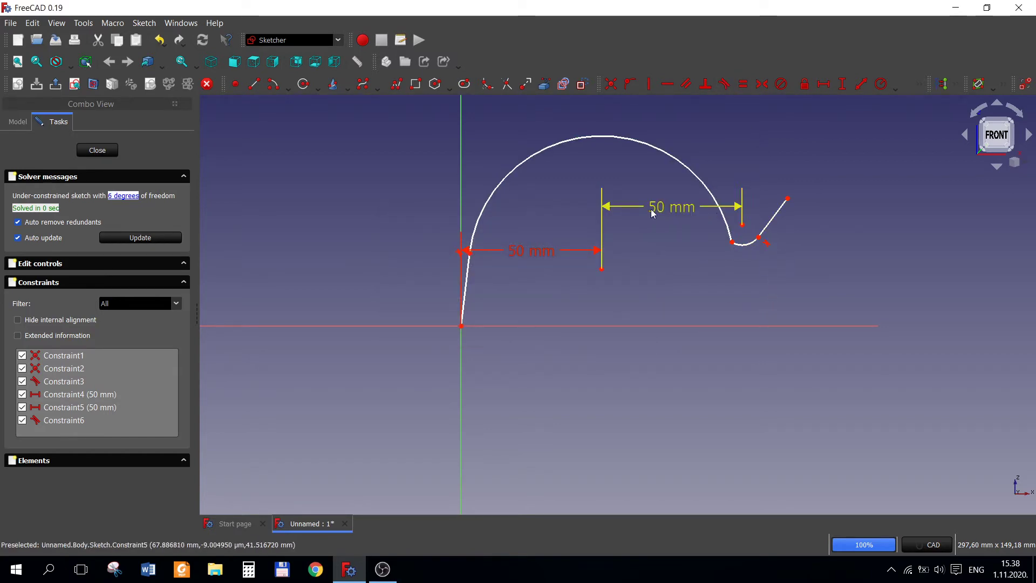
{"action": "left_click_drag", "start_coordinate": [539, 179], "coordinate": [560, 215]}
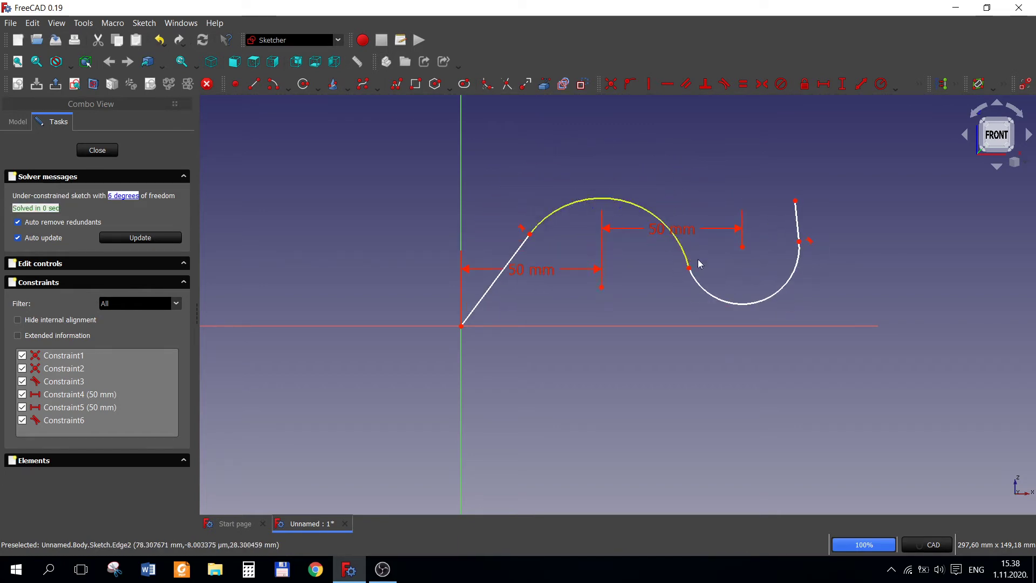
{"action": "scroll", "coordinate": [709, 270], "scroll_direction": "up", "scroll_amount": 1}
- Make the two arcs tangent to each other and swing the end line to the upper right
{"action": "left_click", "coordinate": [679, 254]}
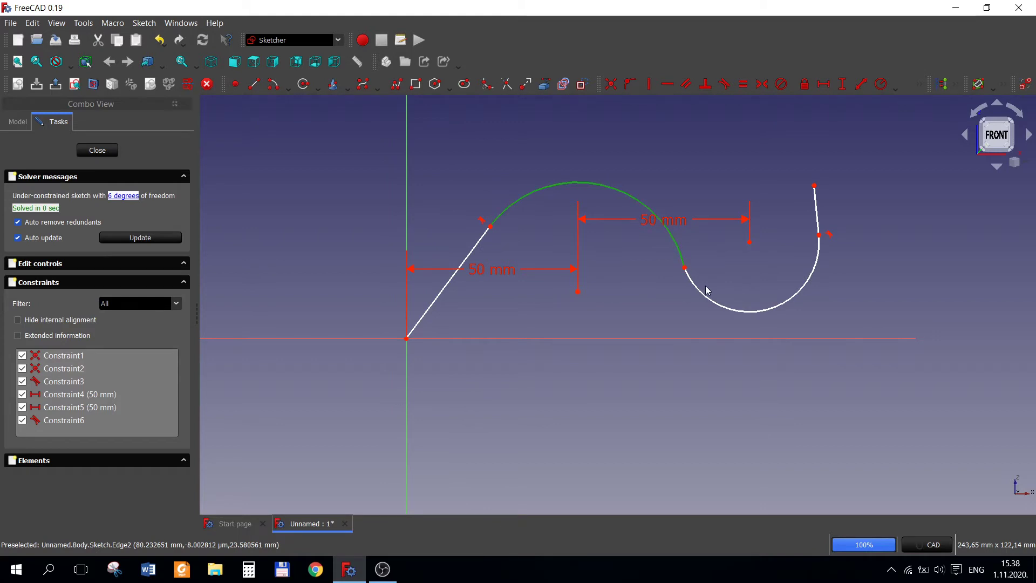
{"action": "left_click", "coordinate": [729, 310]}
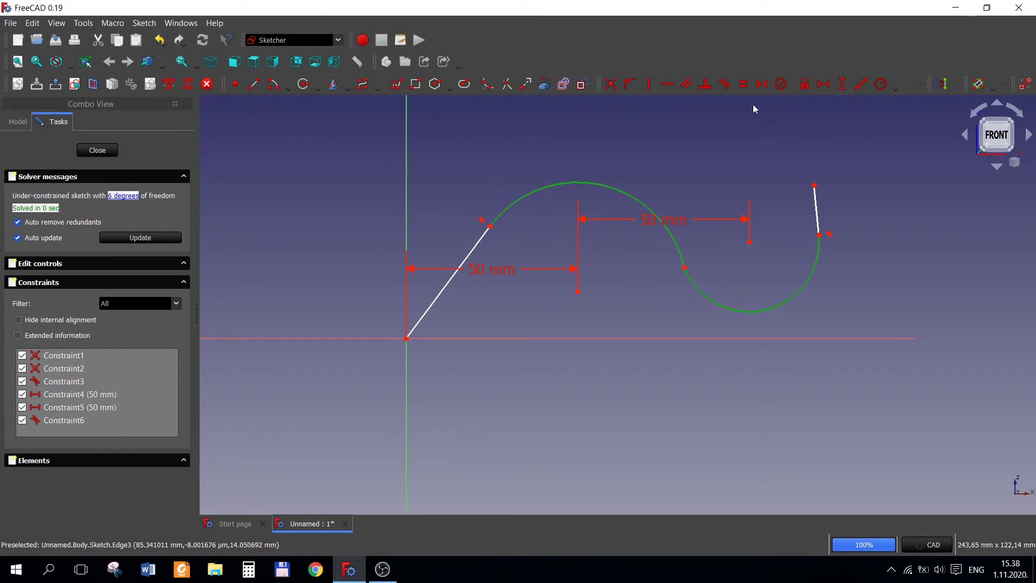
{"action": "left_click", "coordinate": [726, 84]}
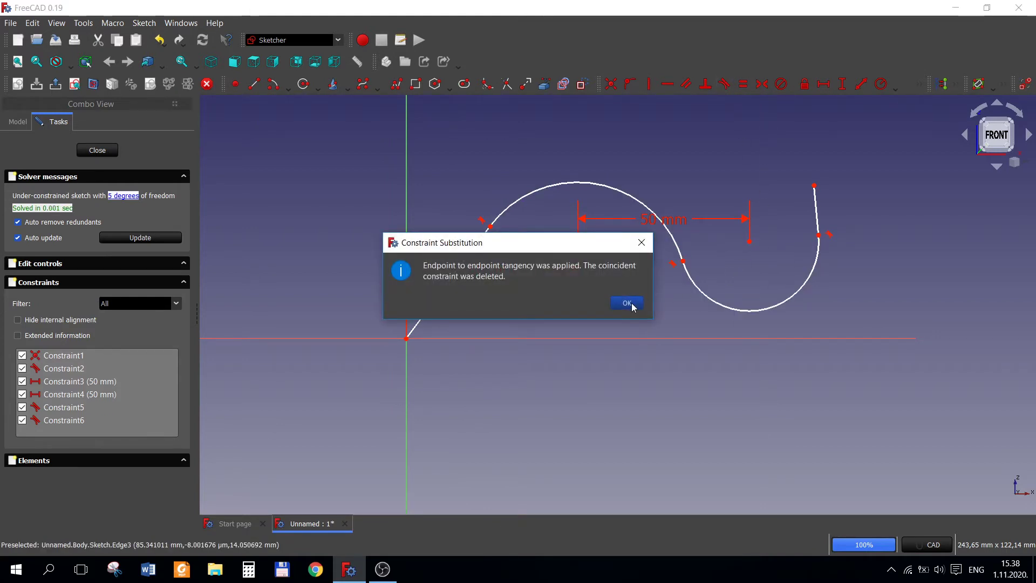
{"action": "left_click", "coordinate": [628, 303]}
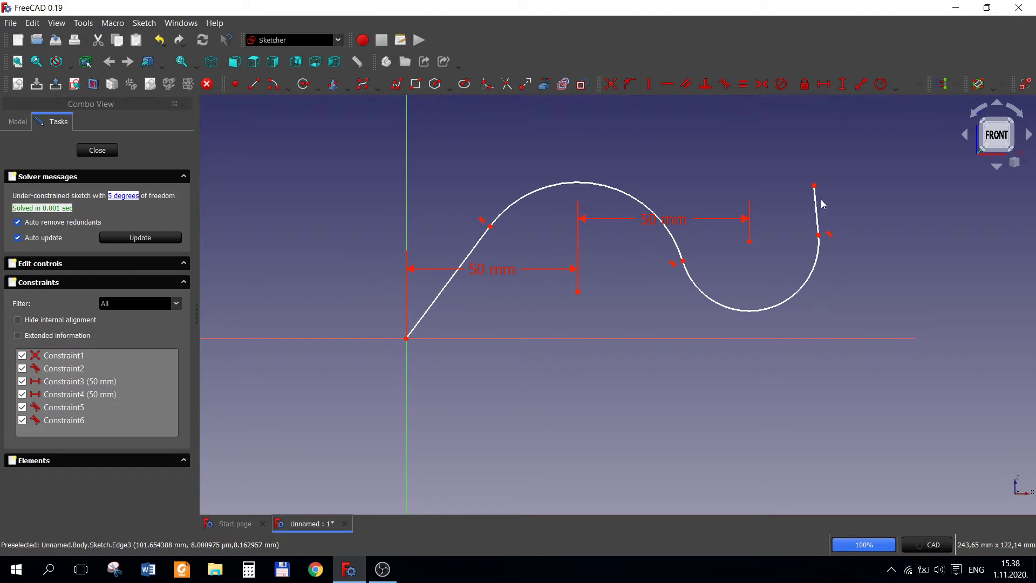
{"action": "mouse_move", "coordinate": [814, 187]}
{"action": "left_mouse_down"}
{"action": "mouse_move", "coordinate": [867, 198]}
{"action": "mouse_move", "coordinate": [874, 232]}
{"action": "left_mouse_up"}
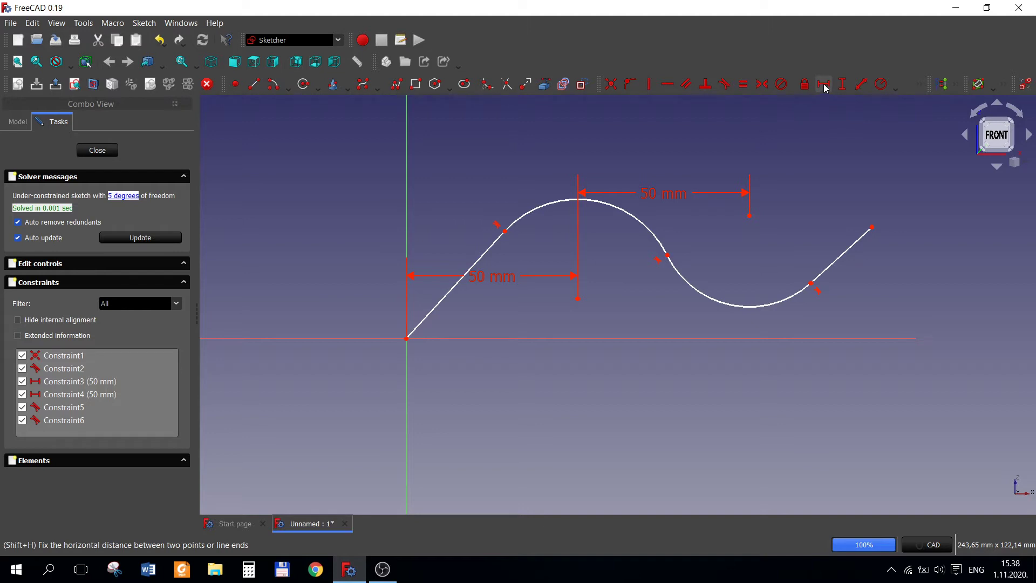
- Add vertical dimensions of 15 mm (origin to first arc centre) and 20 mm (to second arc centre)
{"action": "left_click", "coordinate": [843, 84]}
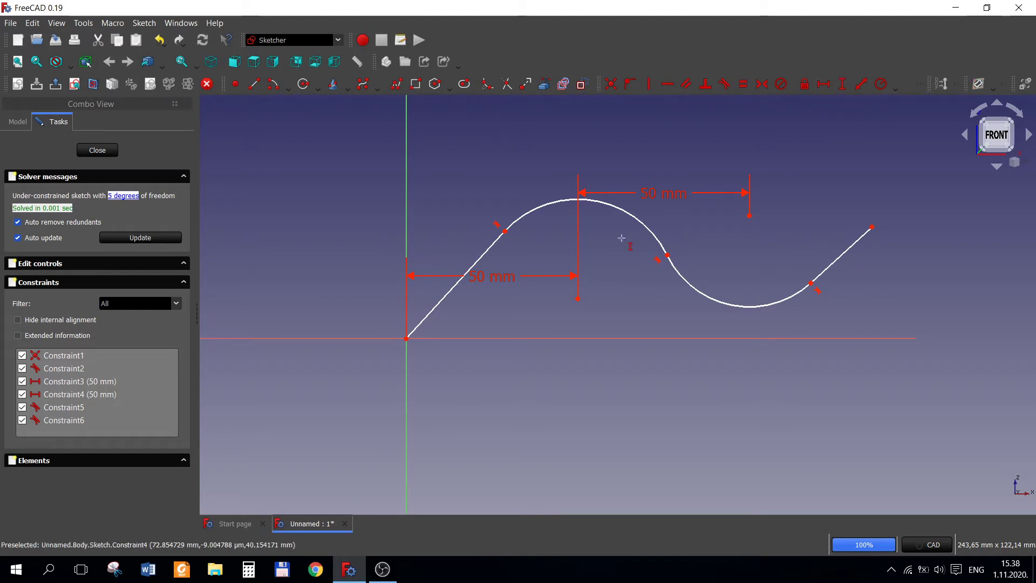
{"action": "left_click", "coordinate": [578, 298]}
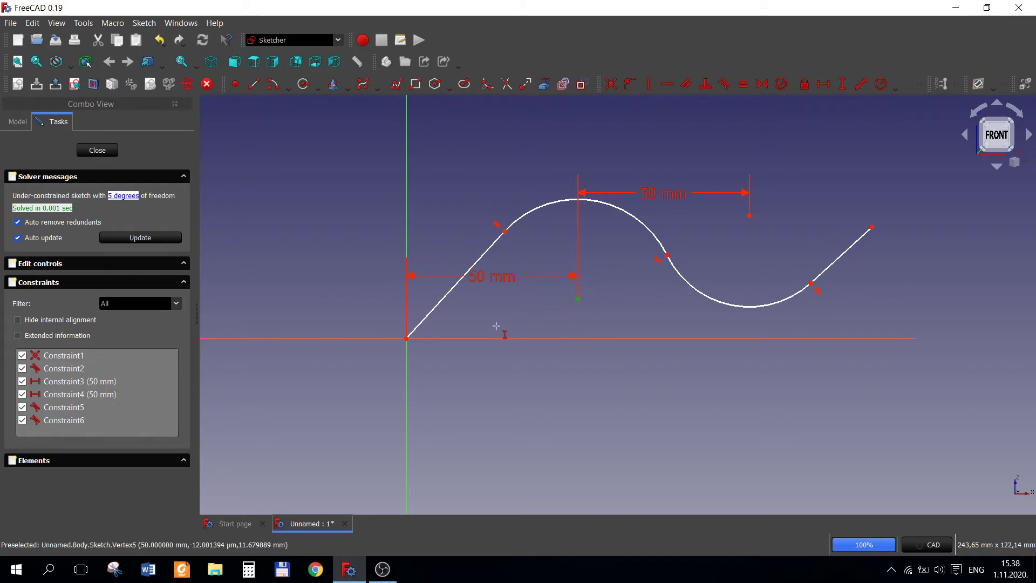
{"action": "left_click", "coordinate": [389, 329]}
{"action": "type", "text": "15"}
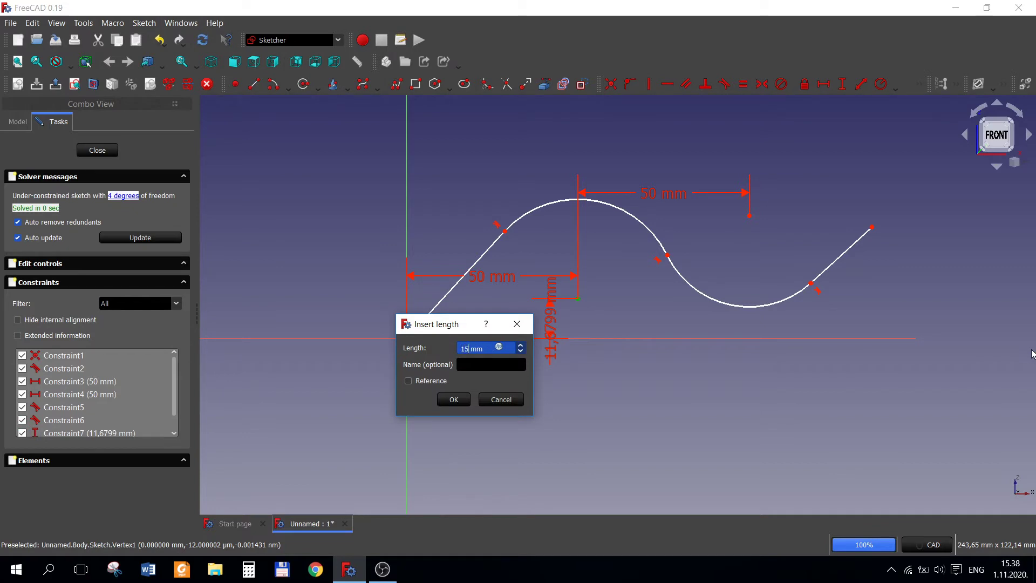
{"action": "key", "text": "Return"}
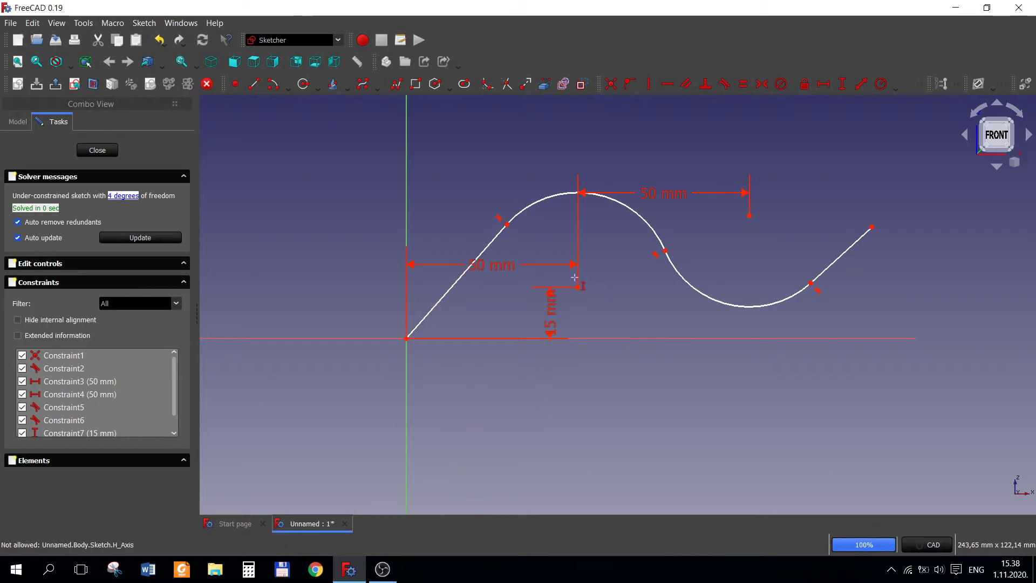
{"action": "left_click", "coordinate": [578, 287]}
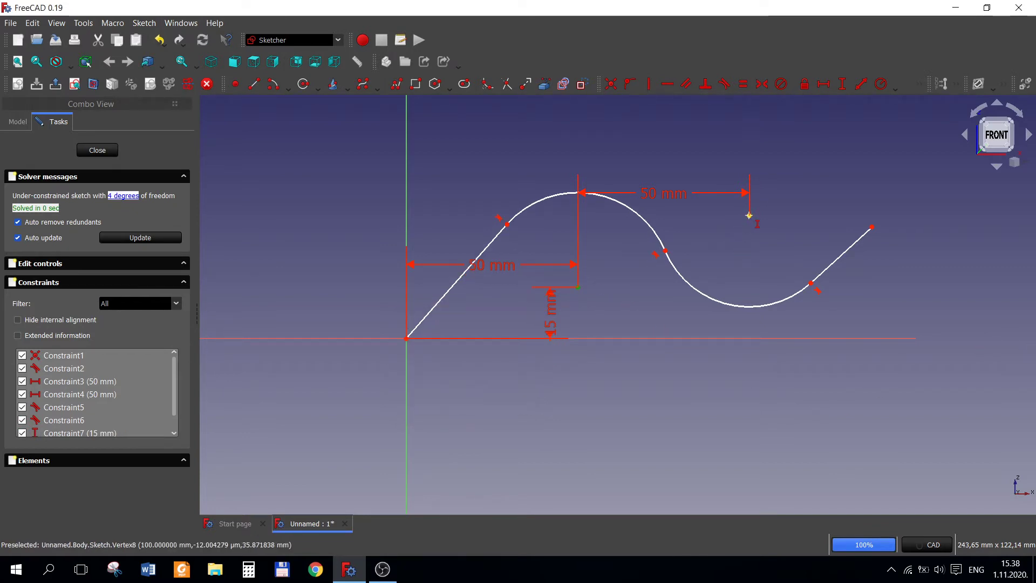
{"action": "left_click", "coordinate": [749, 214]}
{"action": "key", "text": "BackSpace"}
{"action": "key", "text": "BackSpace"}
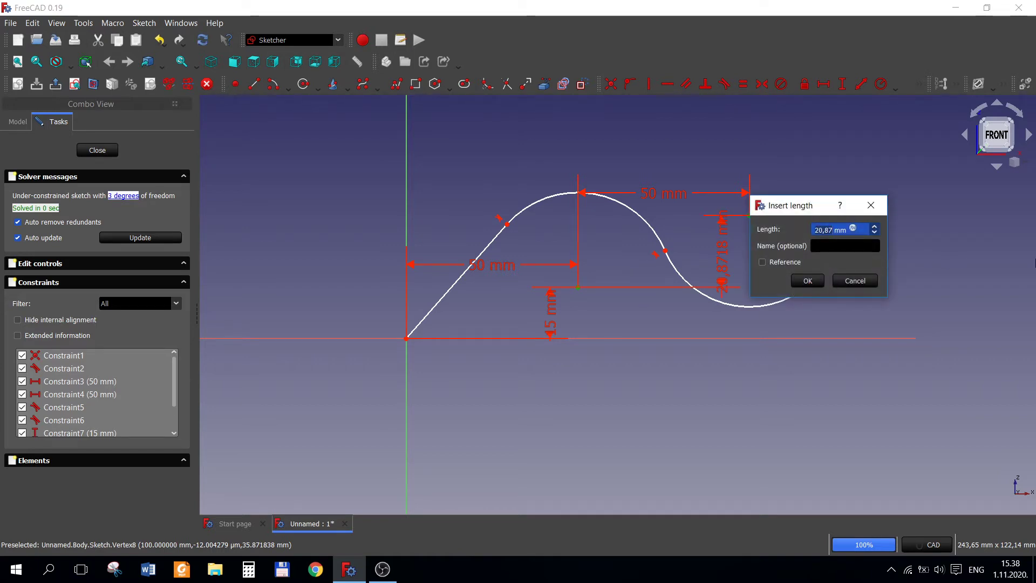
{"action": "key", "text": "BackSpace"}
{"action": "key", "text": "Return"}
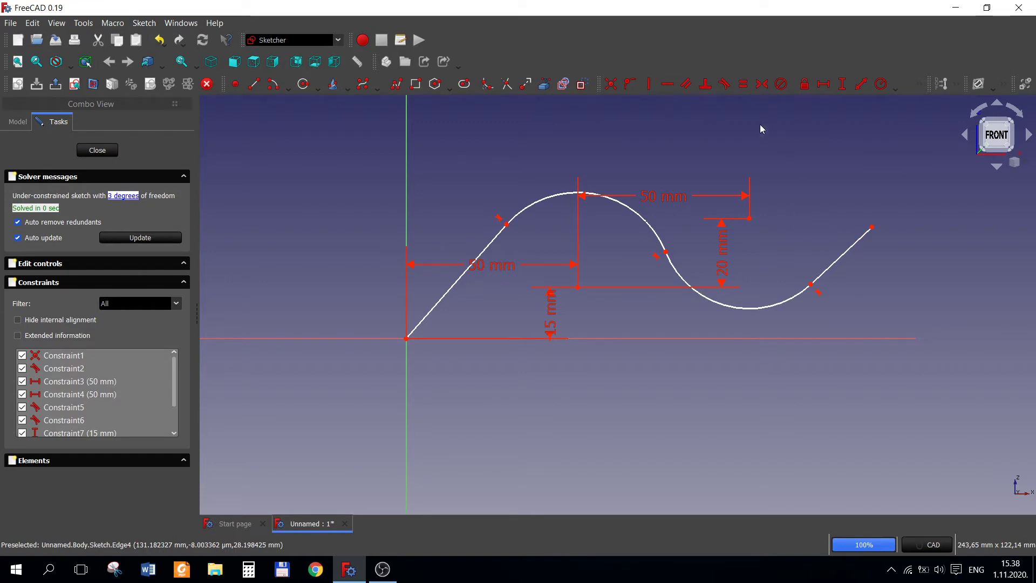
- Constrain the right-hand end line to 30 mm long and adjust its free endpoint
{"action": "left_click", "coordinate": [859, 86]}
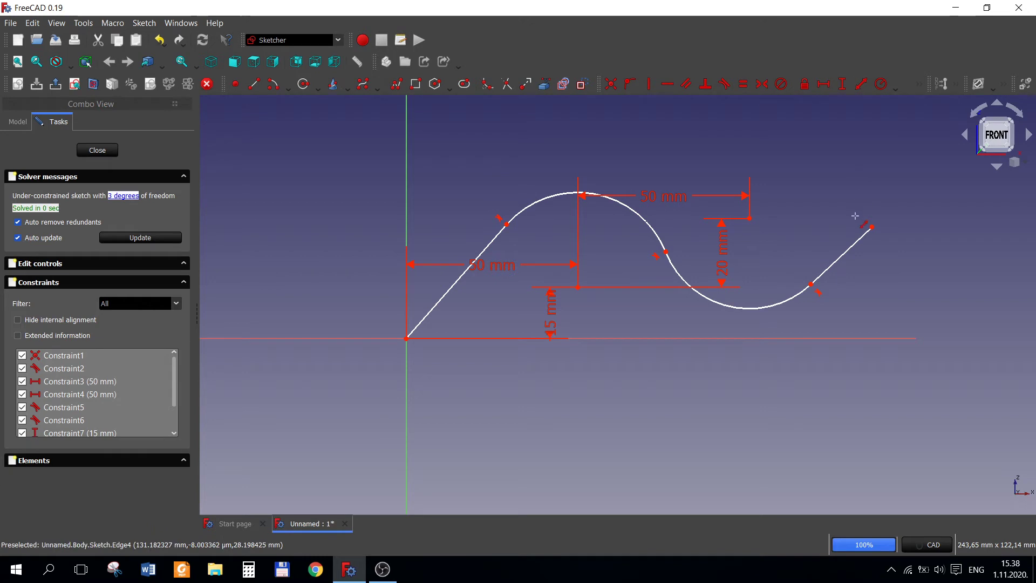
{"action": "left_click", "coordinate": [845, 256]}
{"action": "type", "text": "3"}
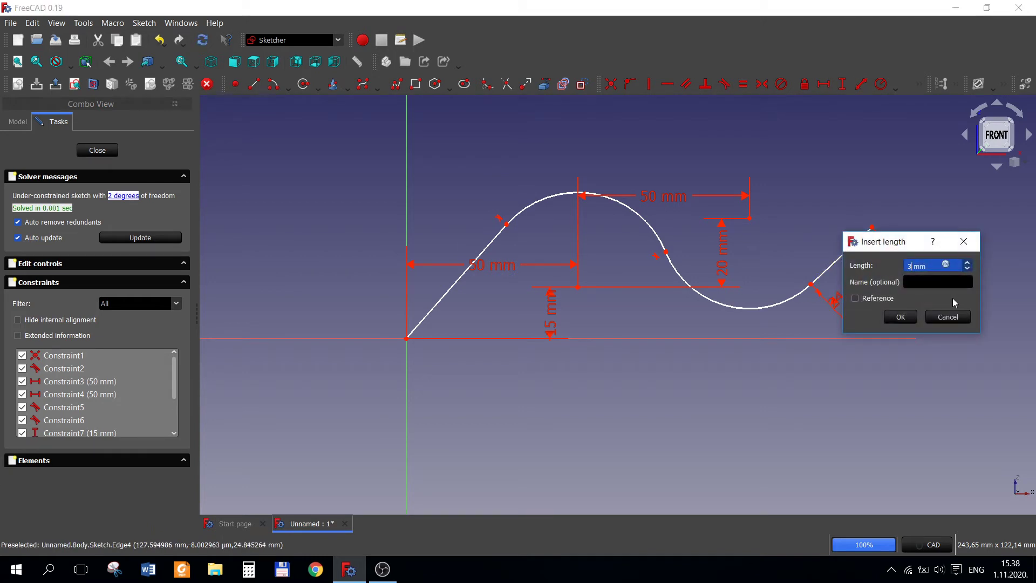
{"action": "type", "text": "0"}
{"action": "key", "text": "Return"}
{"action": "key", "text": "Escape"}
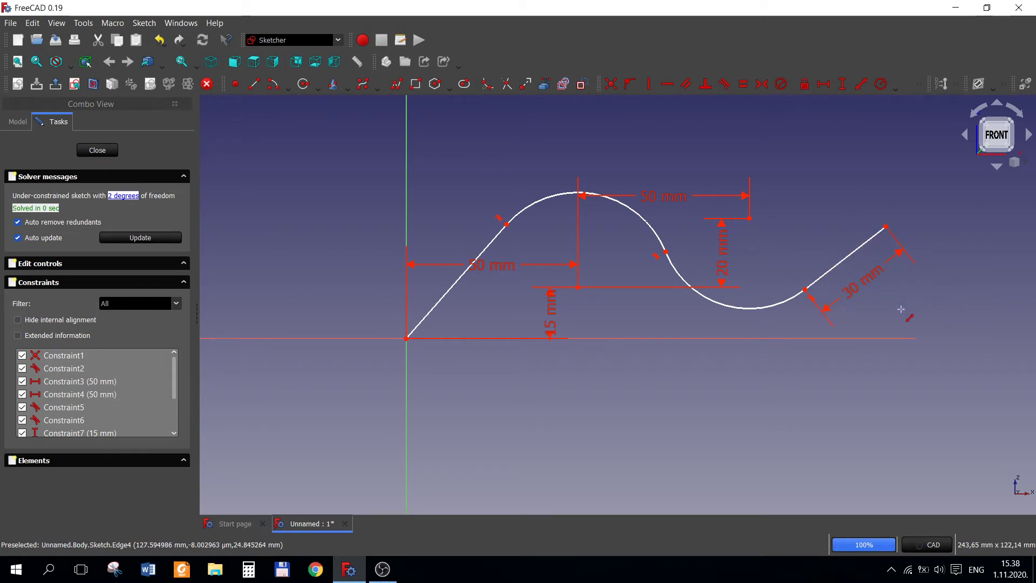
{"action": "left_click", "coordinate": [888, 226]}
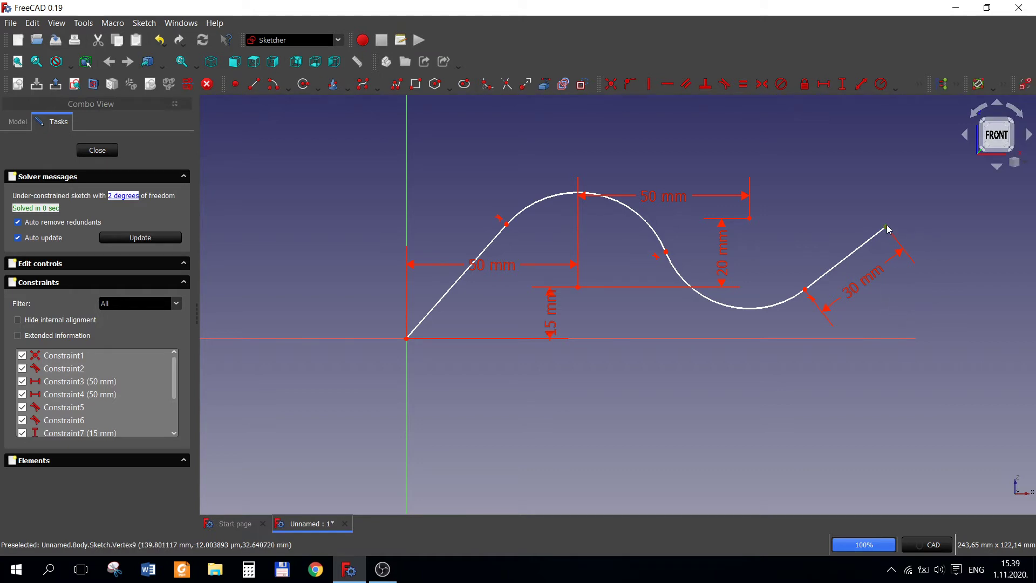
{"action": "left_click_drag", "start_coordinate": [887, 231], "coordinate": [877, 214]}
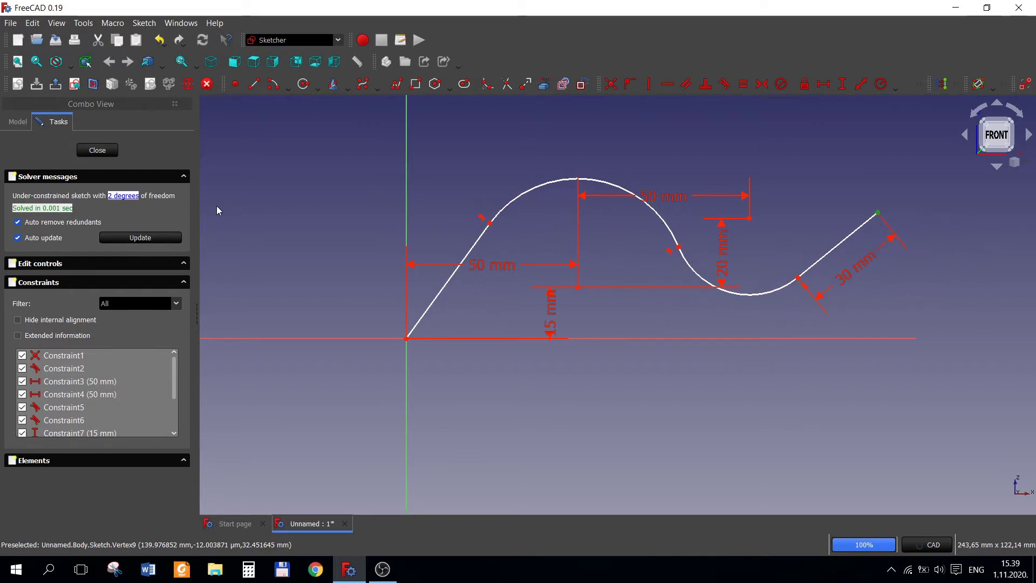
- Draw two lines from the upper arc's ends to its centre point, forming a V
{"action": "left_click", "coordinate": [140, 196]}
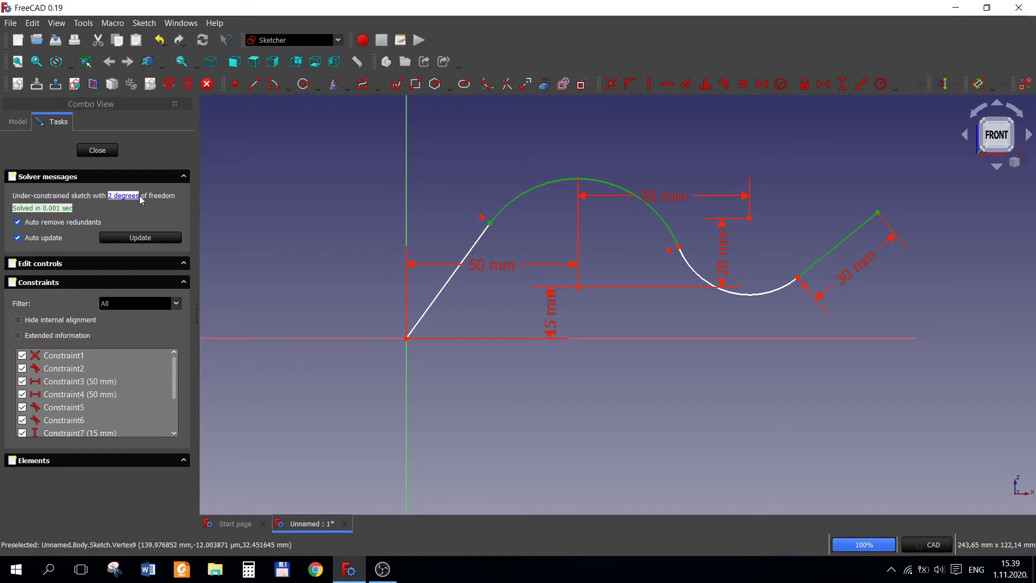
{"action": "left_click", "coordinate": [541, 419]}
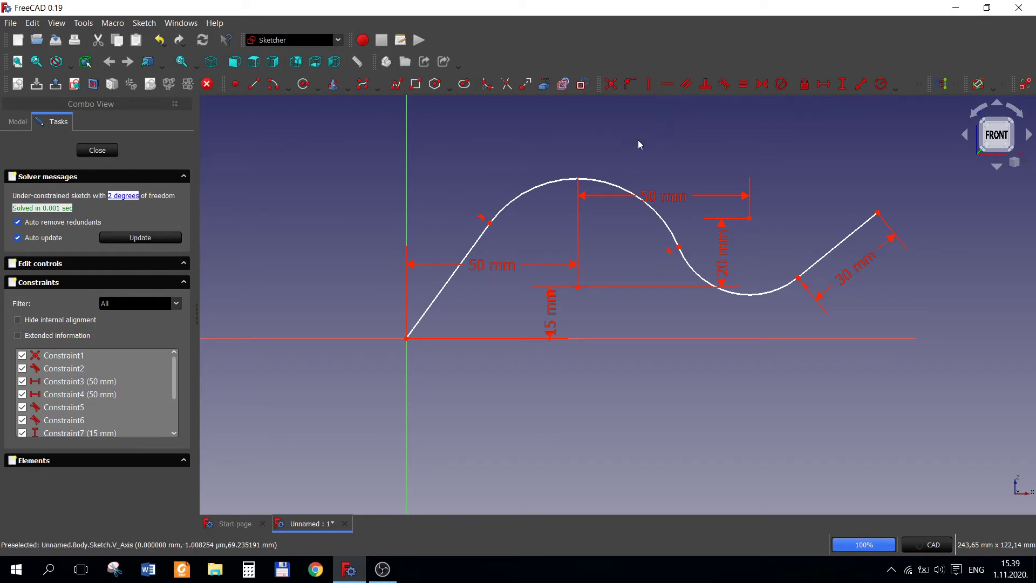
{"action": "left_click_drag", "start_coordinate": [490, 223], "coordinate": [493, 234]}
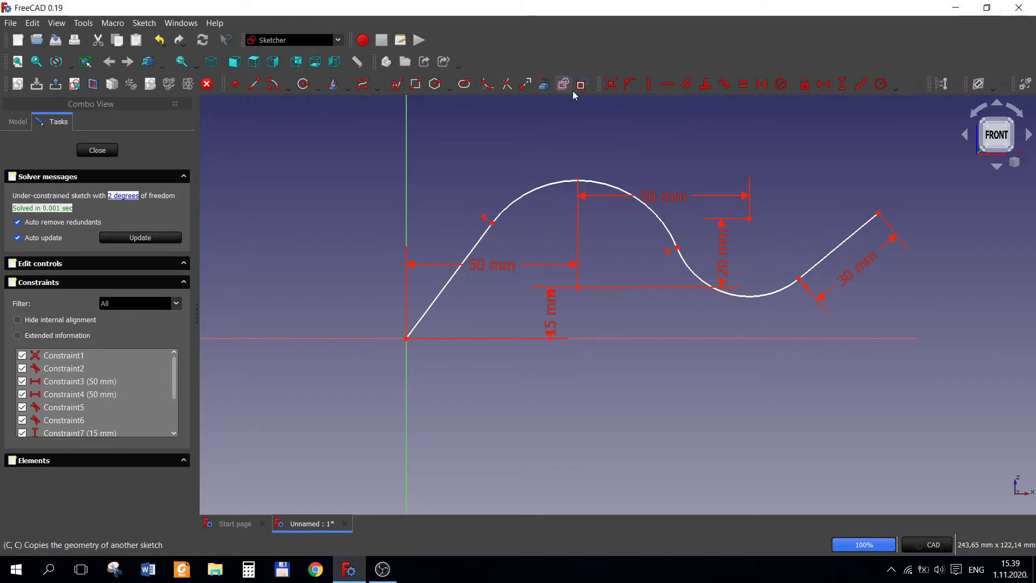
{"action": "key", "text": "l"}
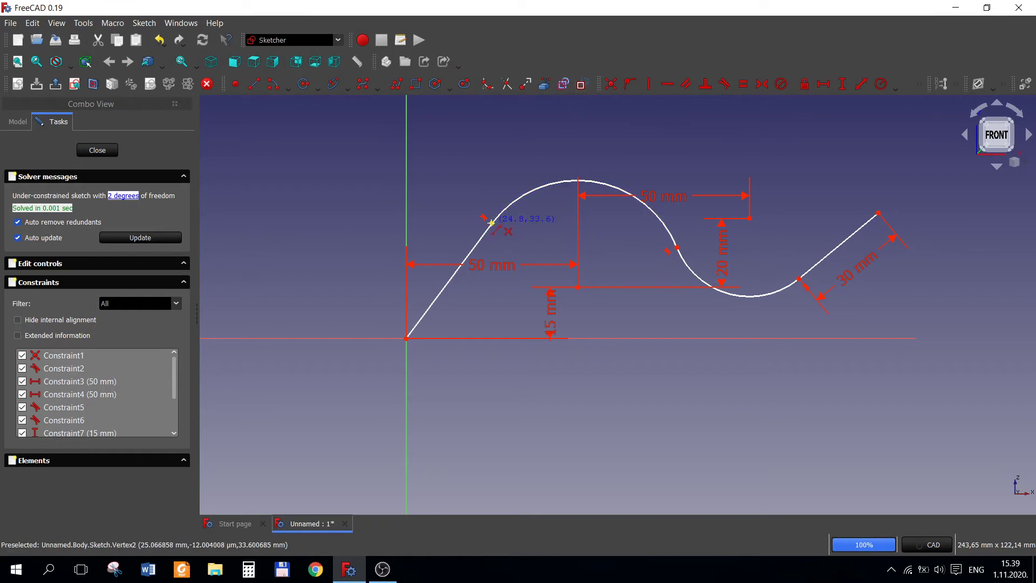
{"action": "left_click", "coordinate": [493, 223]}
{"action": "left_click", "coordinate": [579, 286]}
{"action": "left_click", "coordinate": [578, 286]}
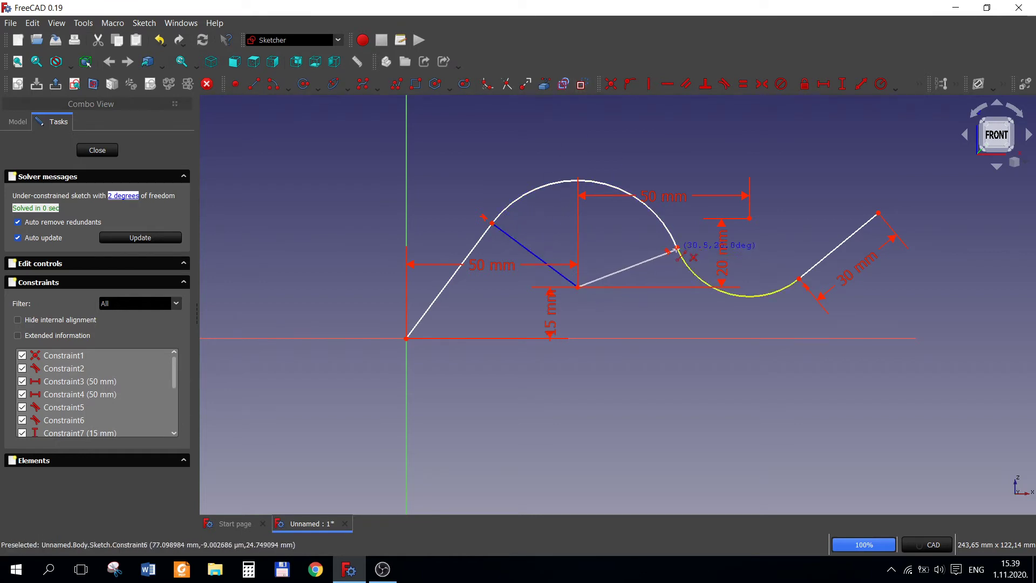
{"action": "left_click", "coordinate": [676, 248]}
{"action": "right_click", "coordinate": [646, 306]}
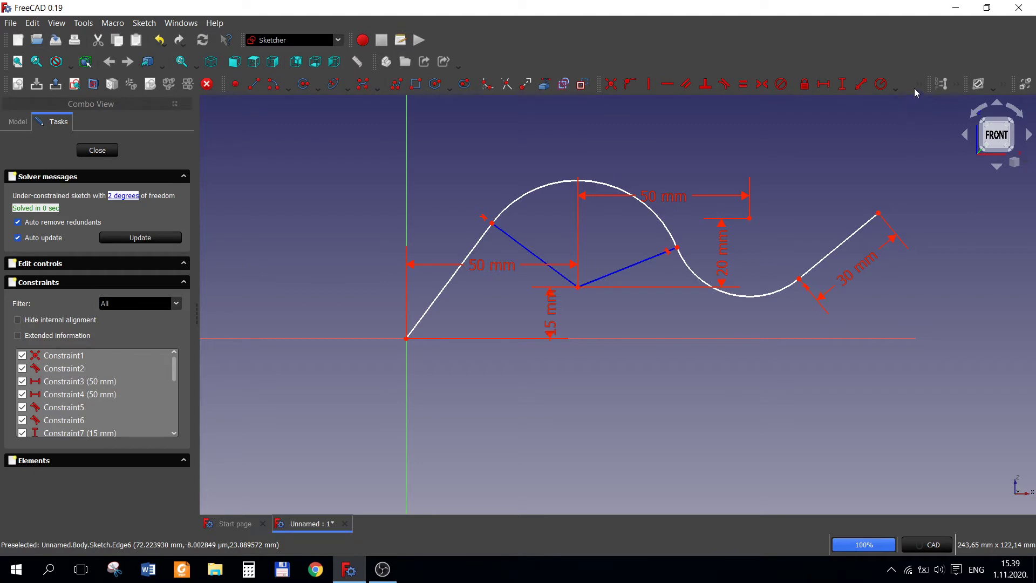
- Constrain the angle between the two lines inside the upper arc to 120°
{"action": "left_click", "coordinate": [918, 84]}
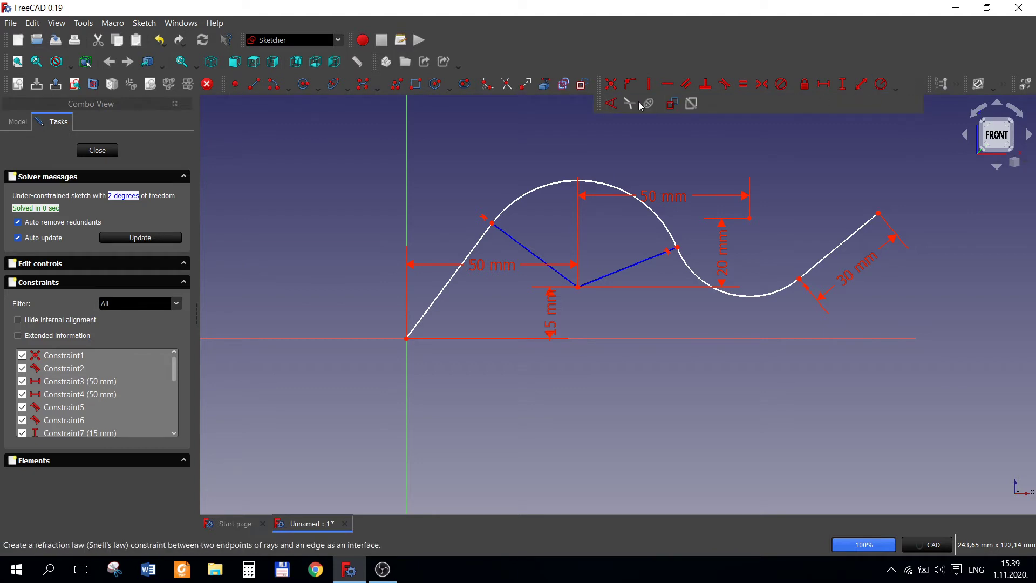
{"action": "left_click", "coordinate": [612, 106]}
{"action": "left_click", "coordinate": [535, 255]}
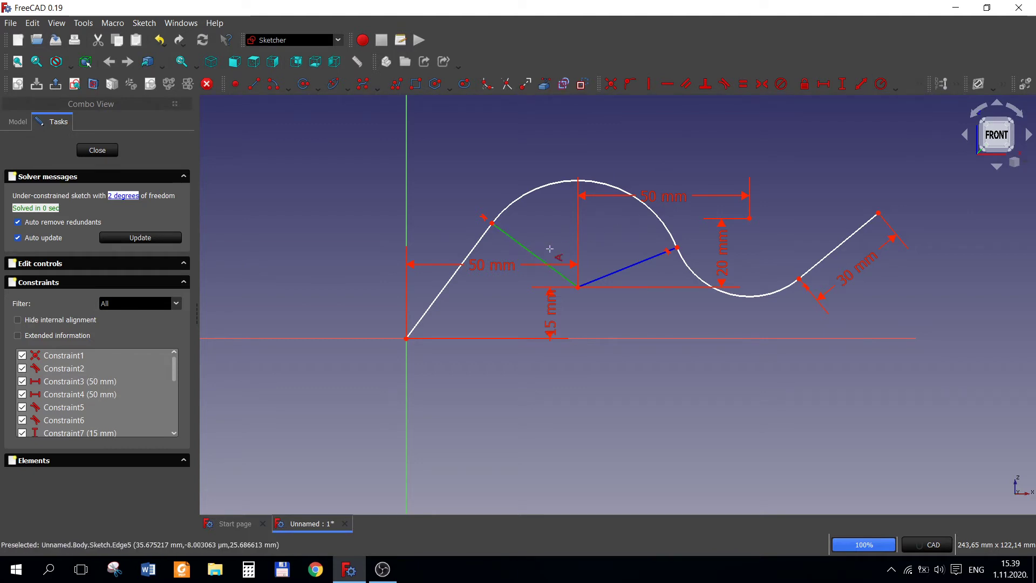
{"action": "left_click", "coordinate": [608, 271]}
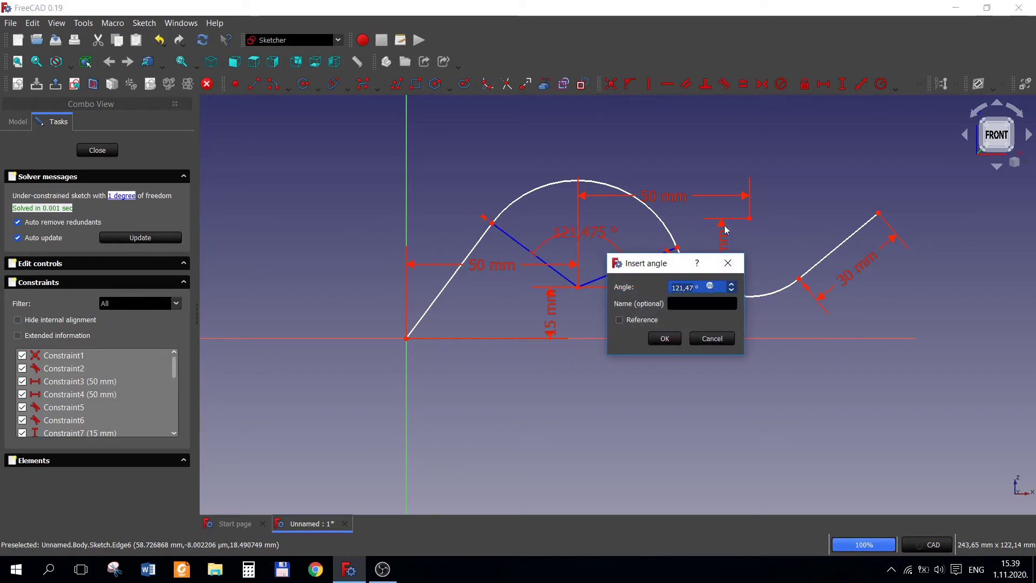
{"action": "type", "text": "120"}
{"action": "key", "text": "Return"}
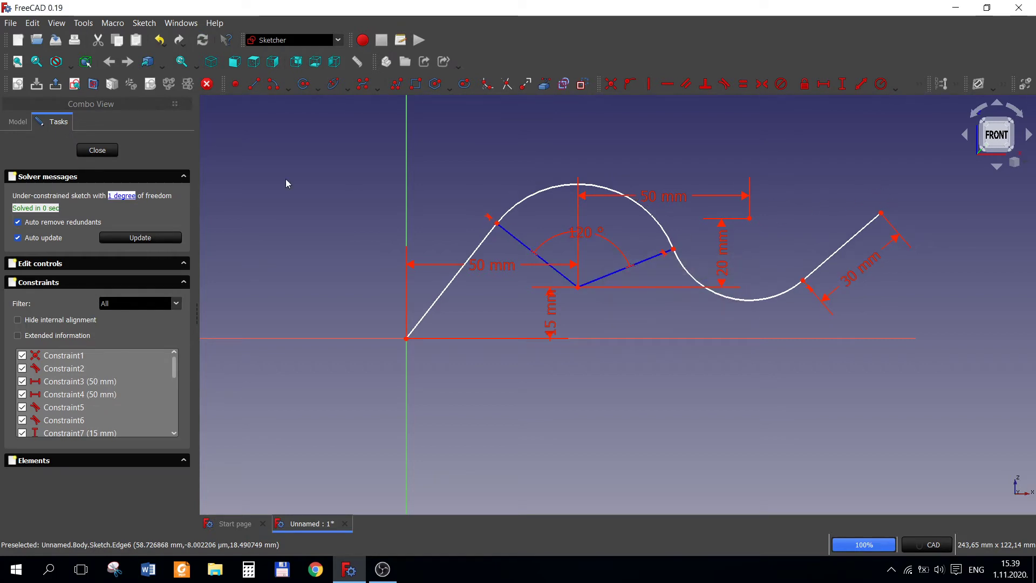
{"action": "left_click", "coordinate": [119, 196]}
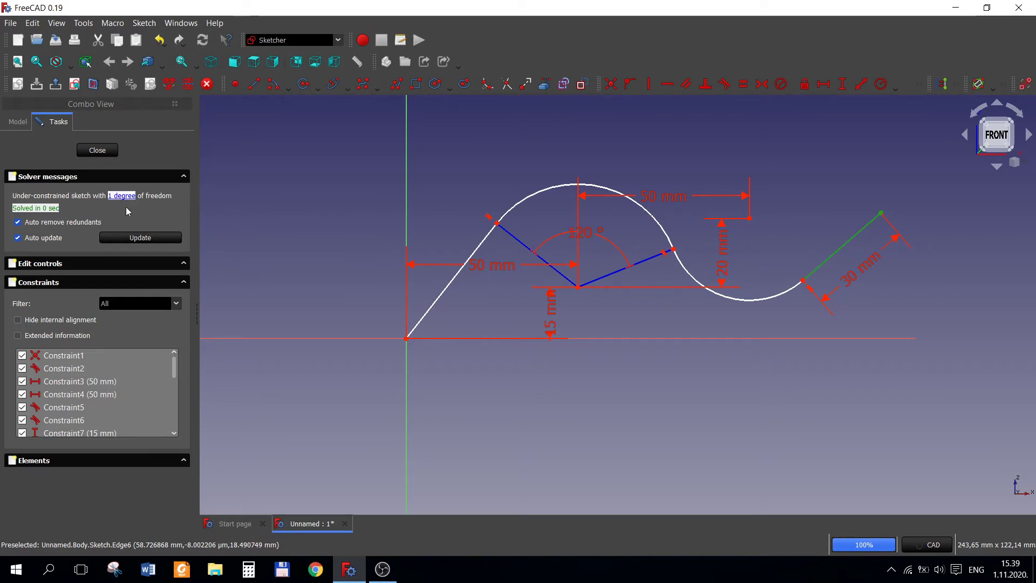
{"action": "left_click", "coordinate": [766, 328]}
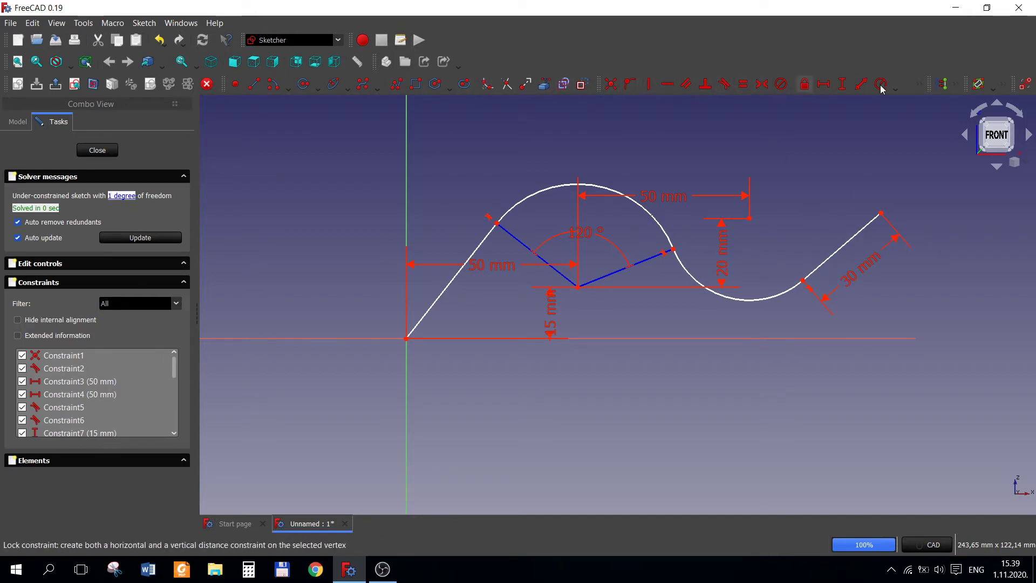
- Attempt a 40 mm horizontal distance to the end point, dismiss the invalid-constraint error, and test the endpoint
{"action": "left_click", "coordinate": [823, 85]}
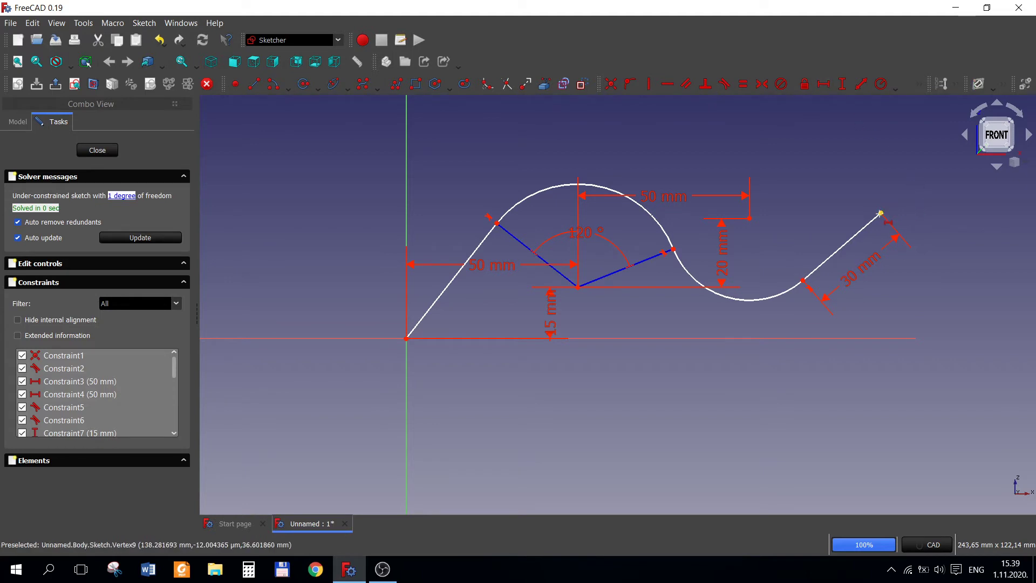
{"action": "left_click", "coordinate": [750, 218]}
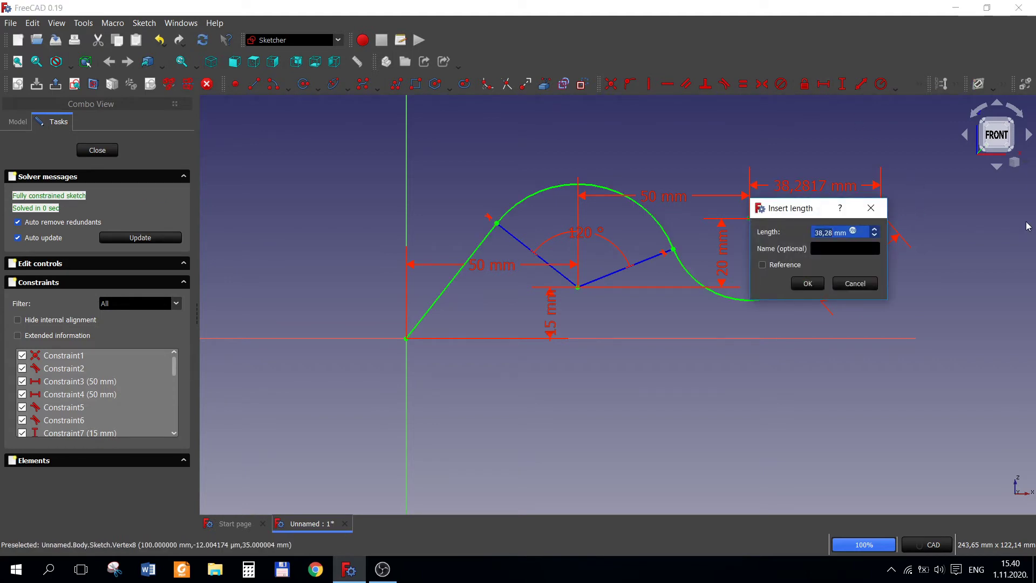
{"action": "type", "text": "40"}
{"action": "key", "text": "Return"}
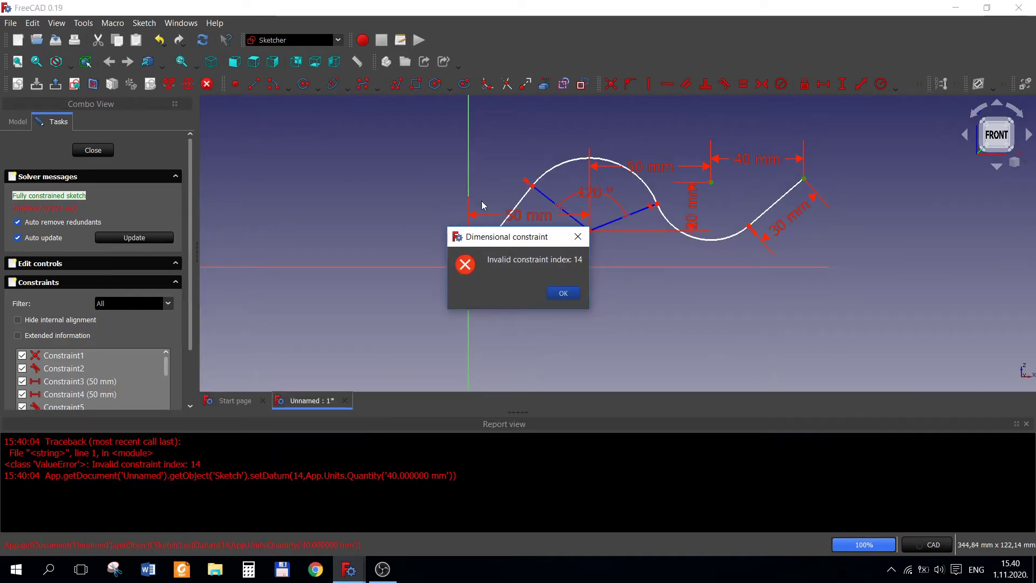
{"action": "left_click", "coordinate": [562, 295]}
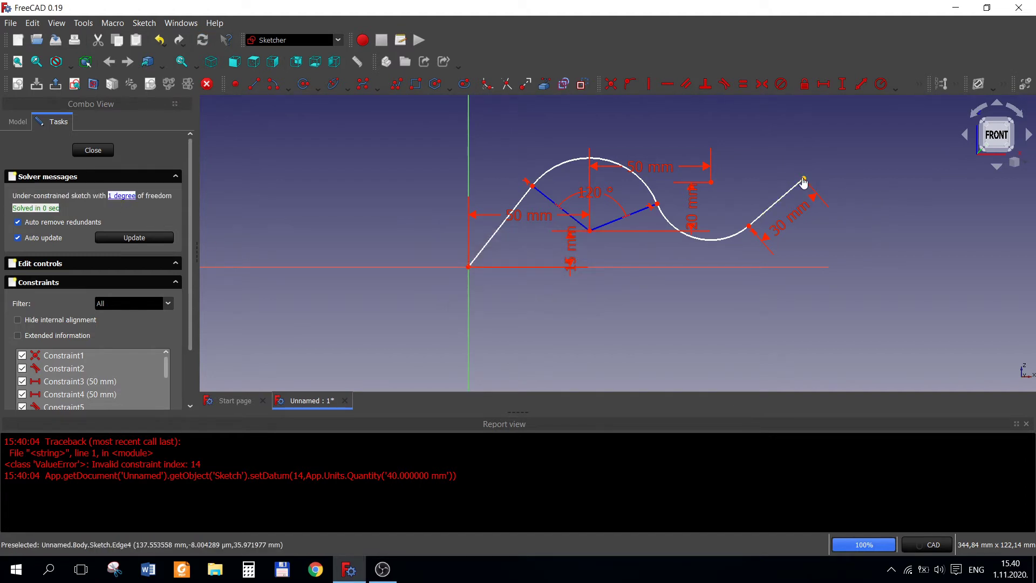
{"action": "left_click_drag", "start_coordinate": [804, 178], "coordinate": [805, 178]}
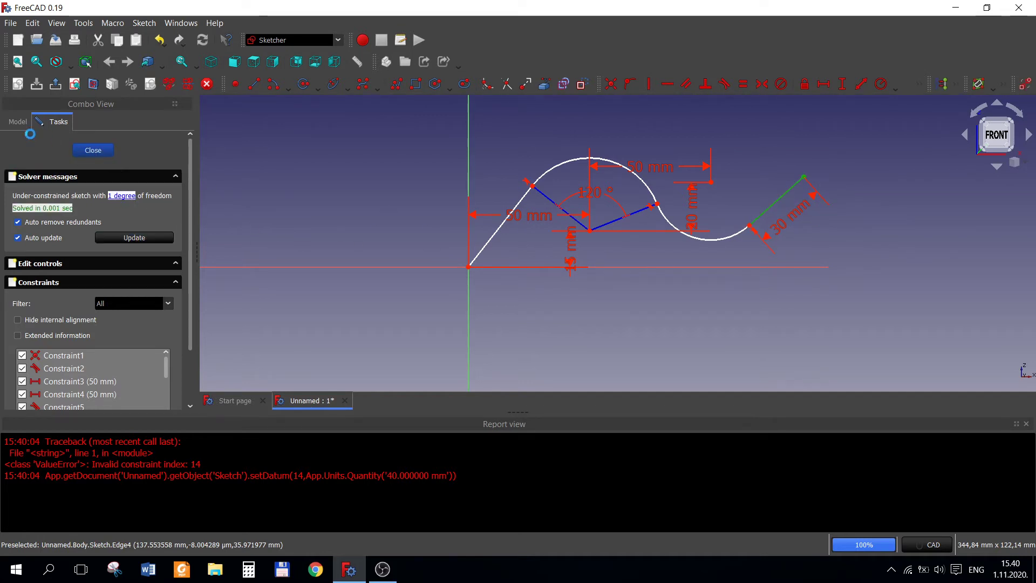
- Leave the S-path sketch and reopen it for editing
{"action": "left_click", "coordinate": [15, 121]}
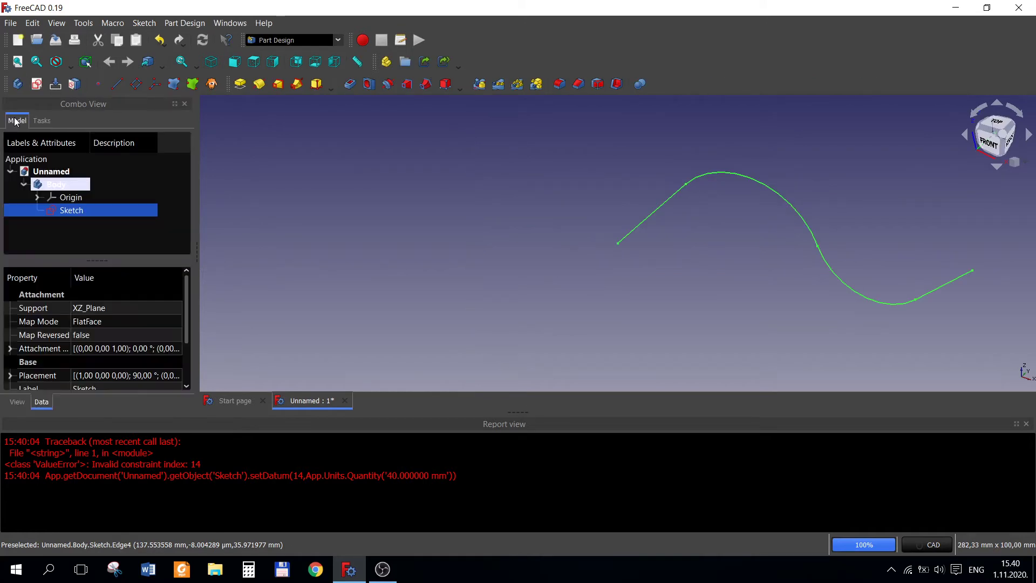
{"action": "right_click", "coordinate": [75, 210]}
{"action": "left_click", "coordinate": [108, 219]}
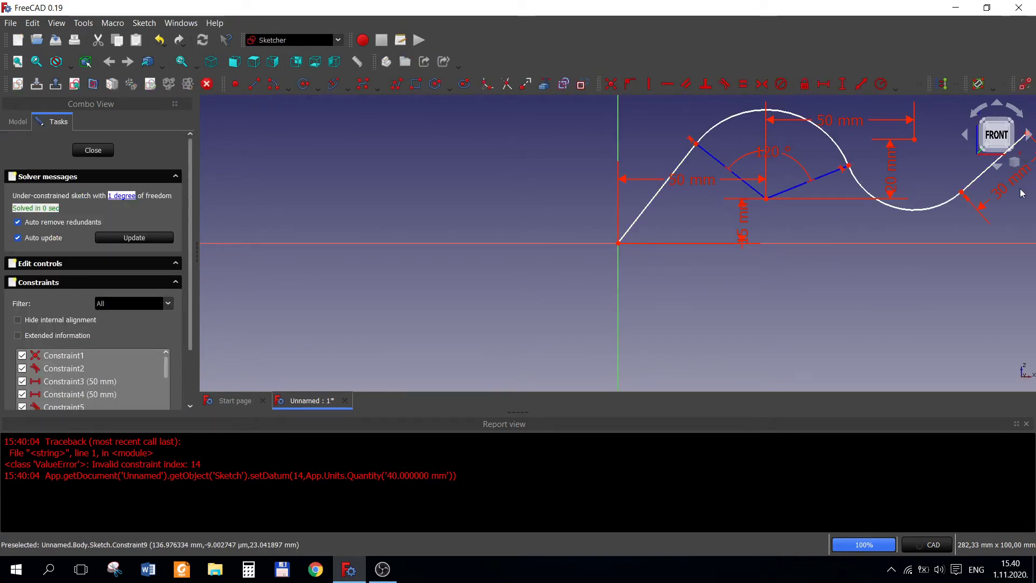
- Make the right end line parallel to the lower blue construction line, fully constraining the sketch
{"action": "left_click_drag", "start_coordinate": [964, 195], "coordinate": [966, 215]}
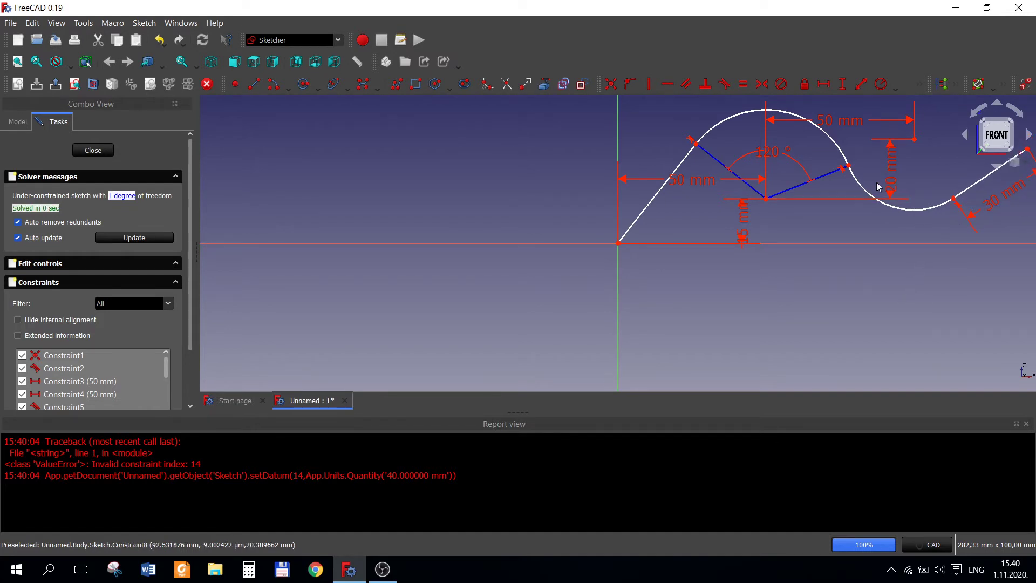
{"action": "left_click", "coordinate": [807, 186]}
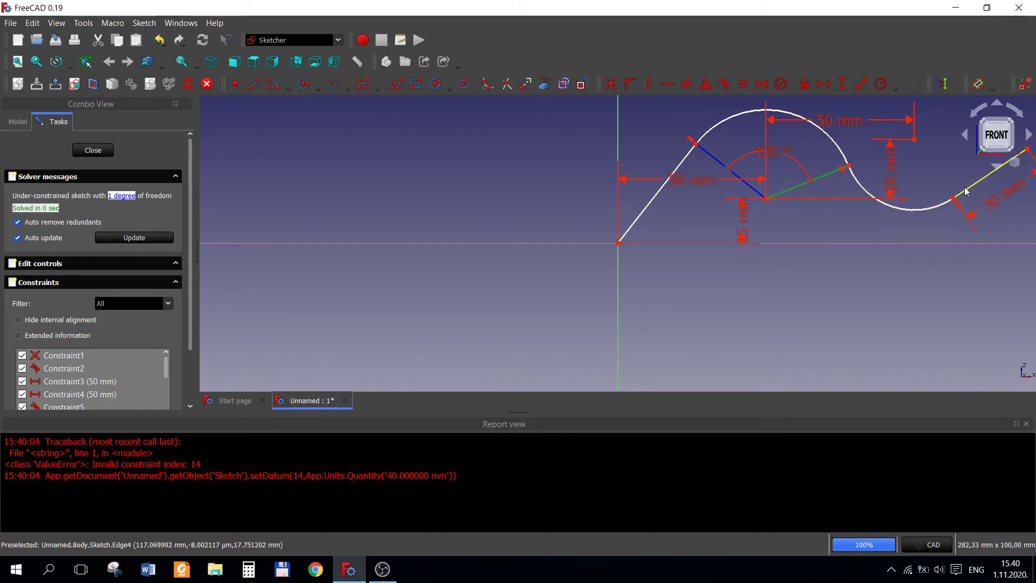
{"action": "left_click", "coordinate": [966, 186]}
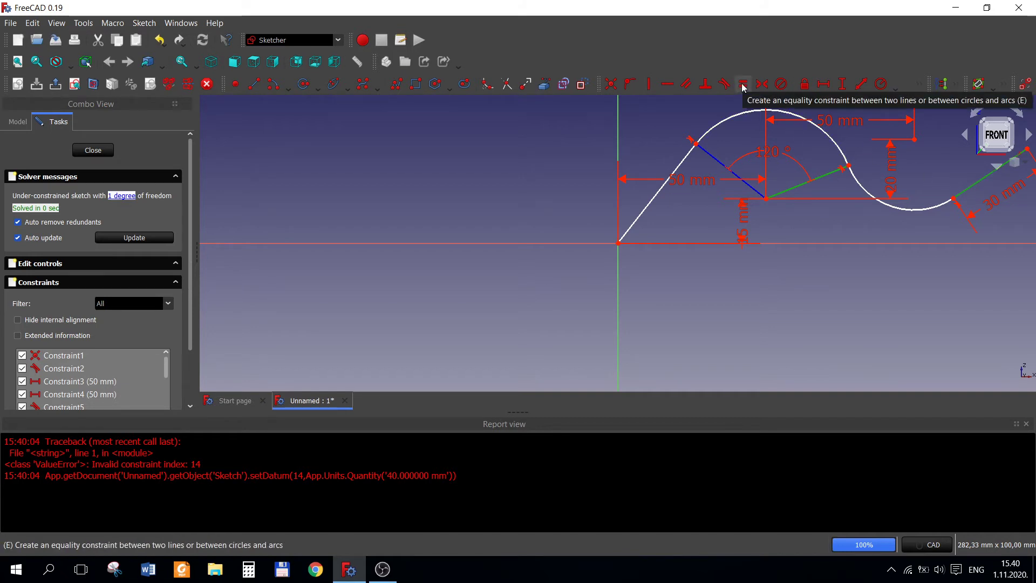
{"action": "left_click", "coordinate": [686, 84]}
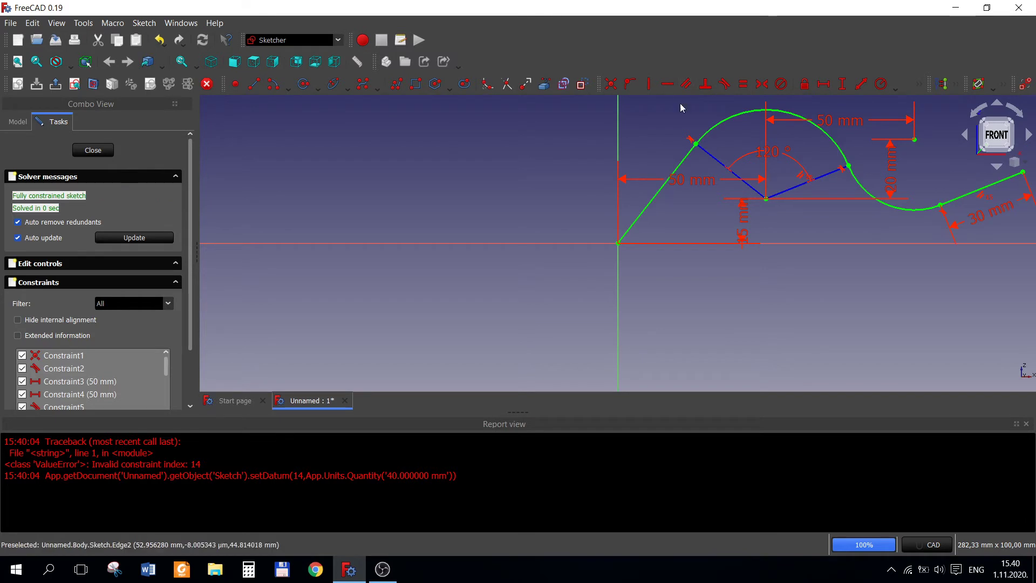
- Close the sketch, switch to isometric view and select the path's last segment
{"action": "left_click", "coordinate": [100, 152]}
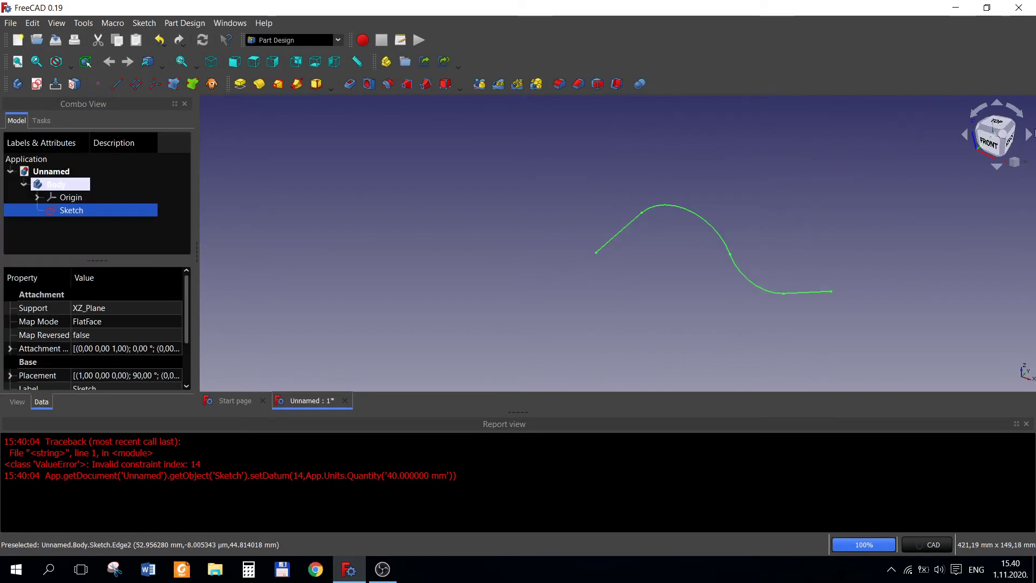
{"action": "left_click", "coordinate": [1018, 160]}
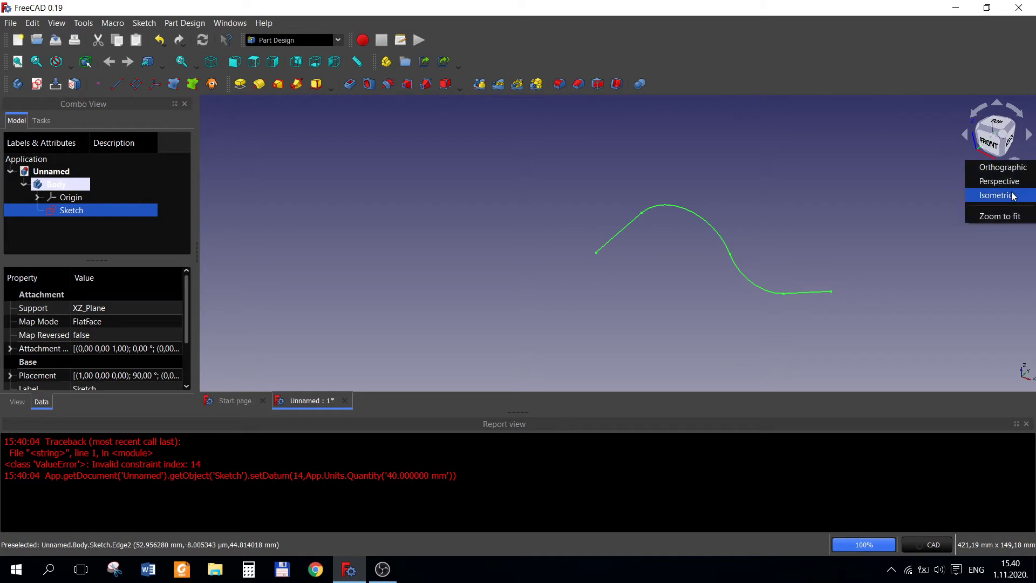
{"action": "left_click", "coordinate": [996, 195]}
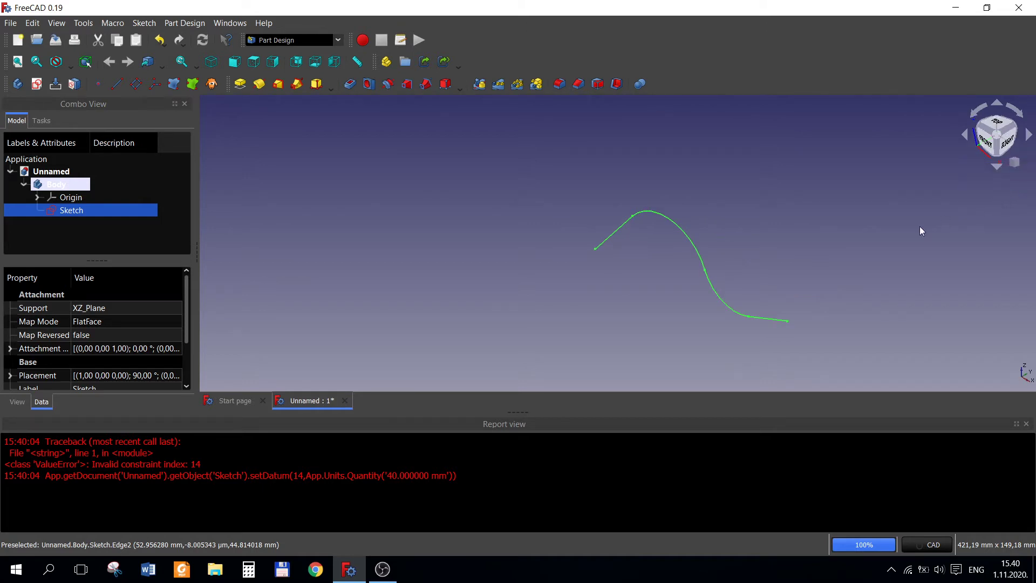
{"action": "left_click", "coordinate": [788, 320]}
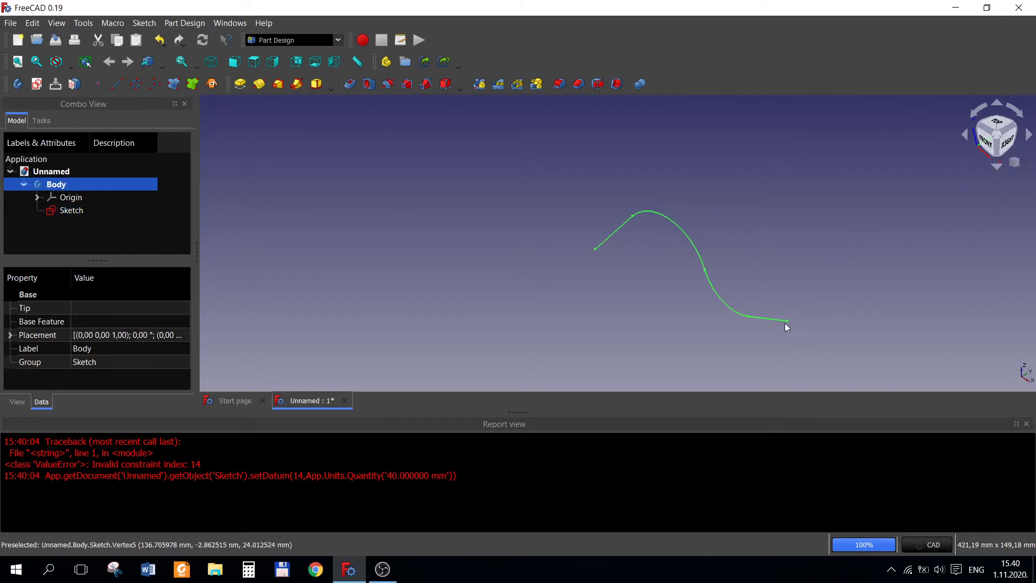
{"action": "left_click", "coordinate": [769, 318]}
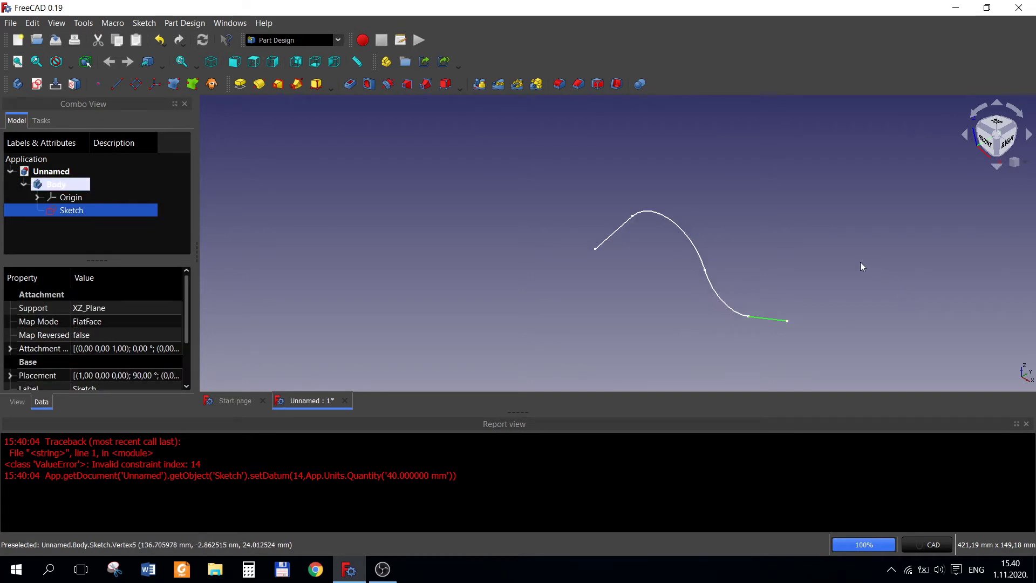
{"action": "left_click", "coordinate": [823, 294]}
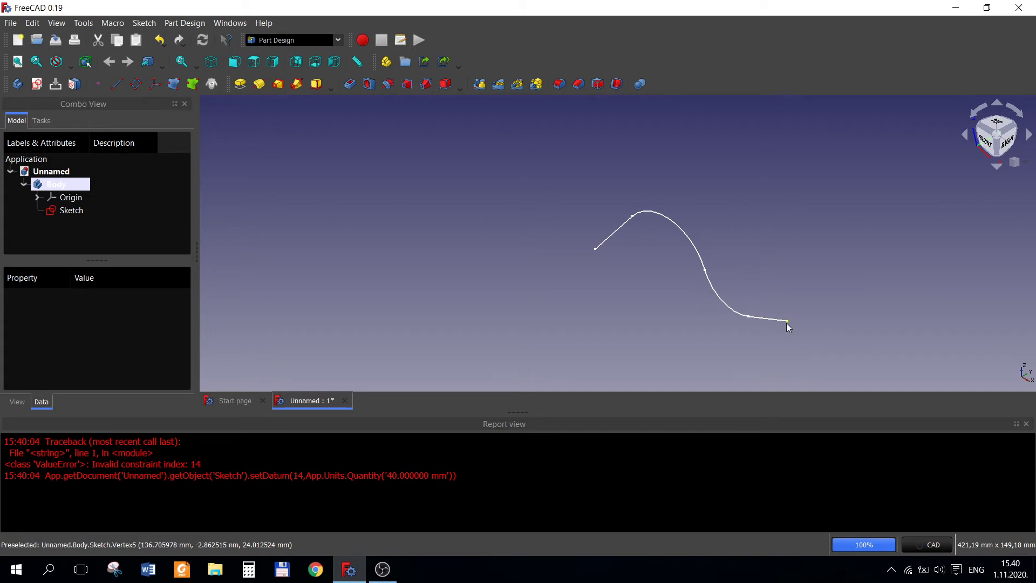
{"action": "left_click", "coordinate": [786, 321]}
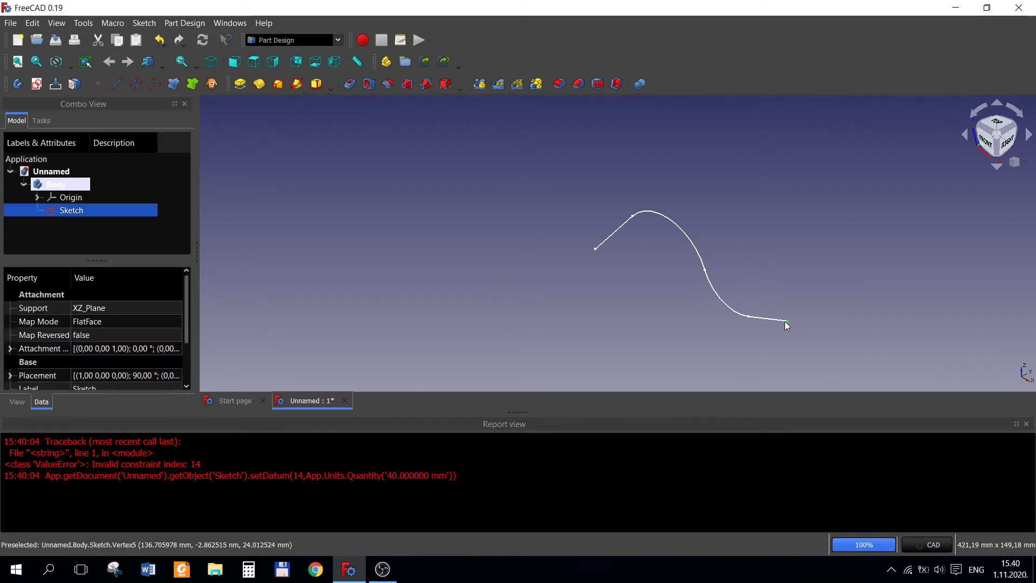
{"action": "left_click", "coordinate": [767, 318]}
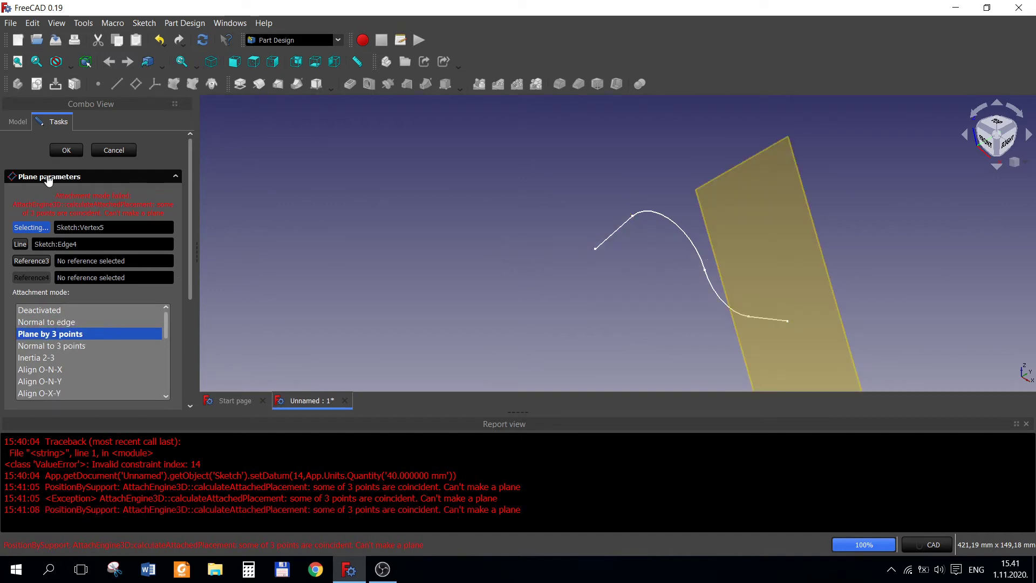
{"action": "left_click", "coordinate": [66, 152]}
{"action": "mouse_move", "coordinate": [81, 223]}
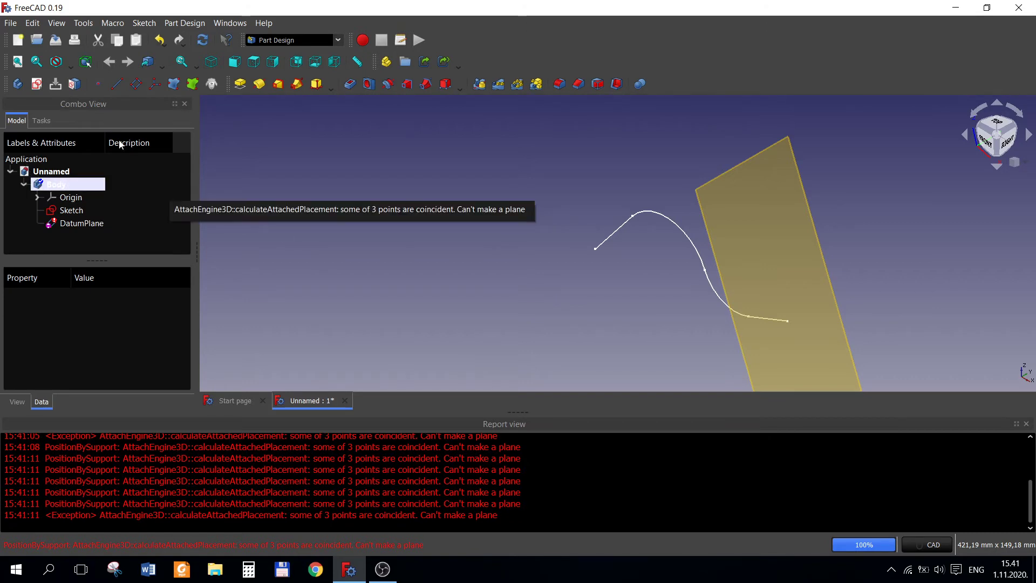
{"action": "left_click", "coordinate": [37, 118]}
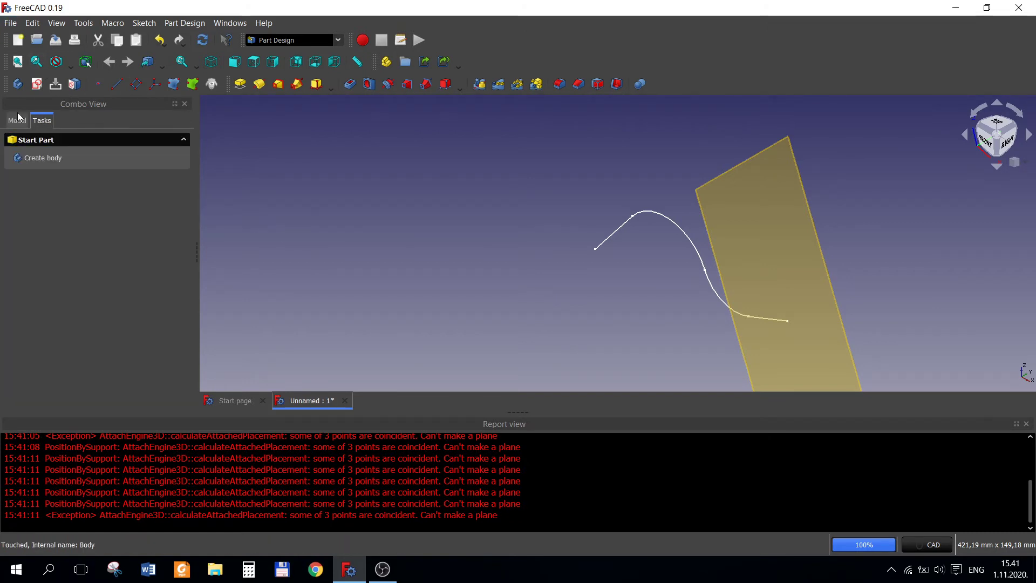
{"action": "left_click", "coordinate": [18, 119]}
{"action": "left_click", "coordinate": [203, 41]}
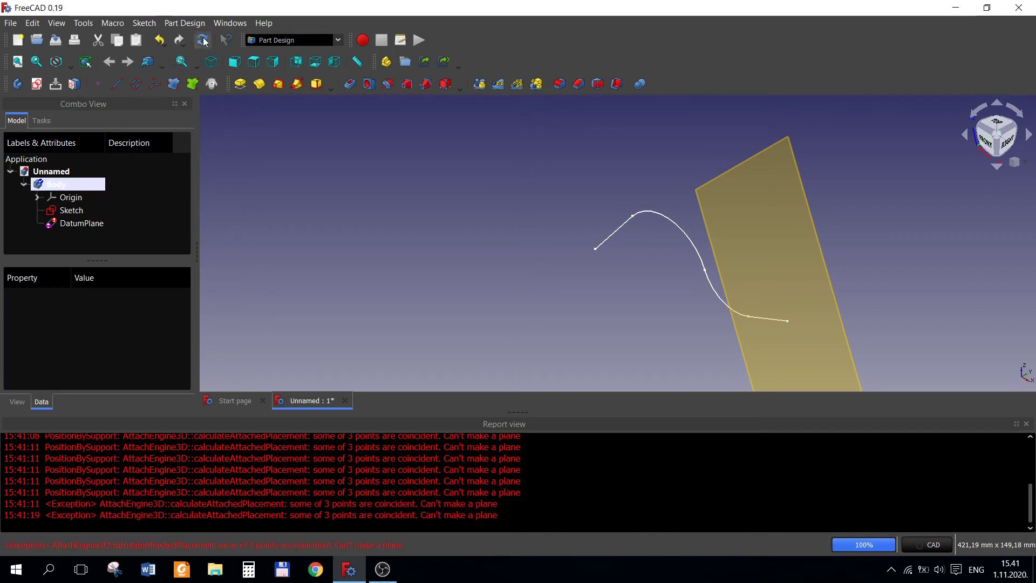
{"action": "double_click", "coordinate": [68, 223]}
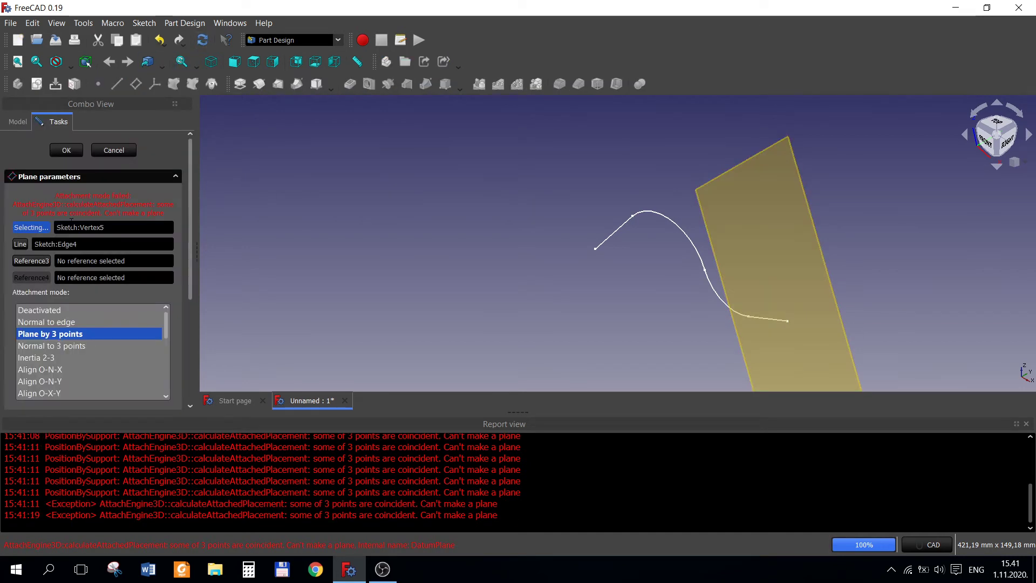
{"action": "middle_click_drag", "start_coordinate": [782, 319], "coordinate": [742, 270]}
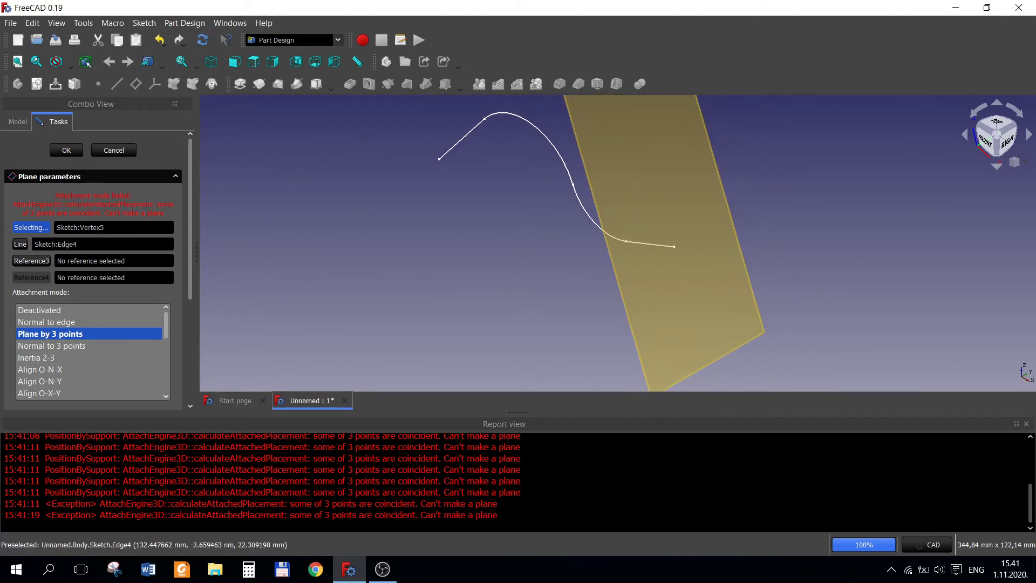
{"action": "left_click", "coordinate": [94, 227]}
{"action": "key", "text": "BackSpace"}
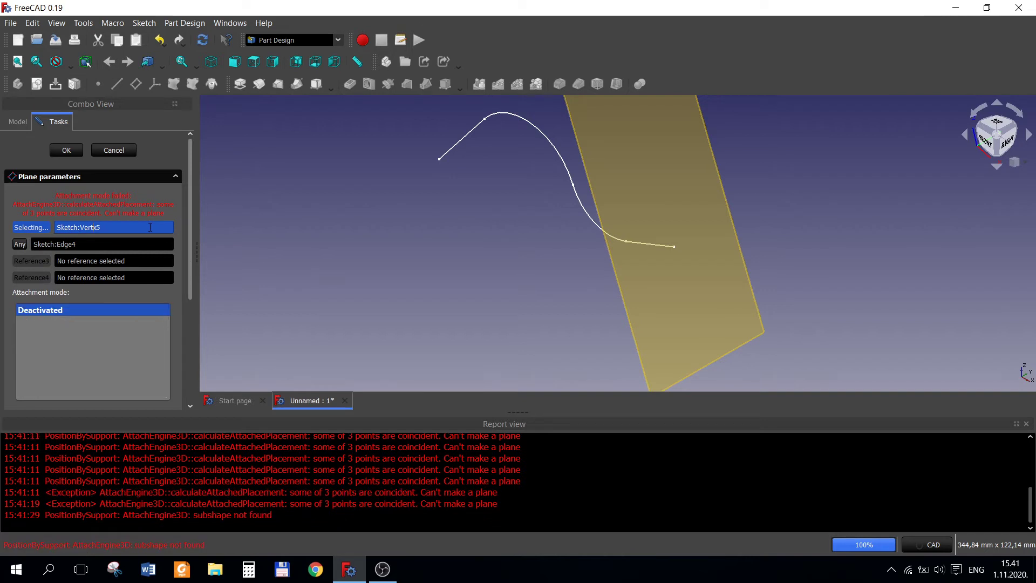
{"action": "left_click", "coordinate": [115, 150]}
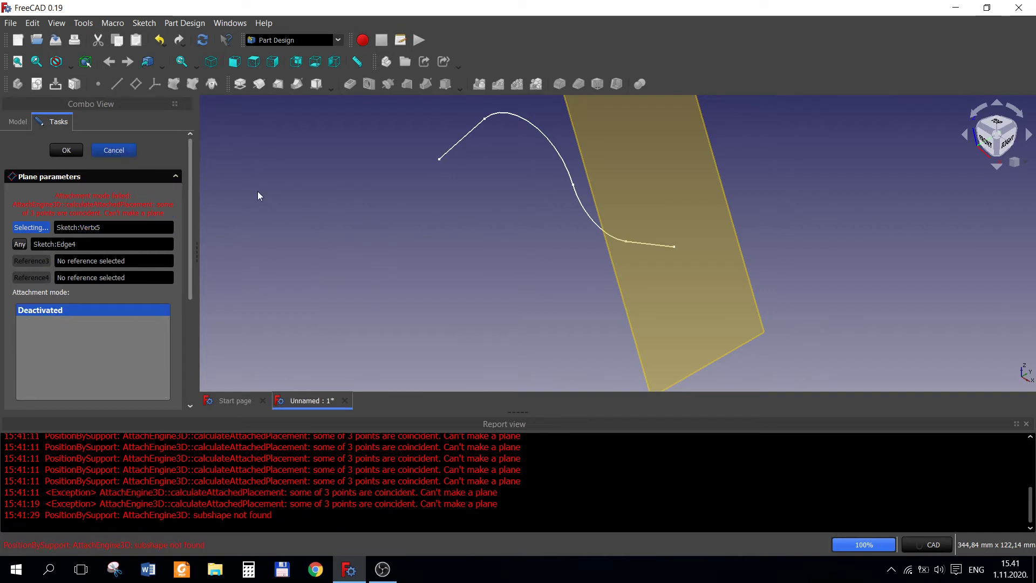
{"action": "left_click", "coordinate": [69, 151]}
{"action": "left_click", "coordinate": [85, 225]}
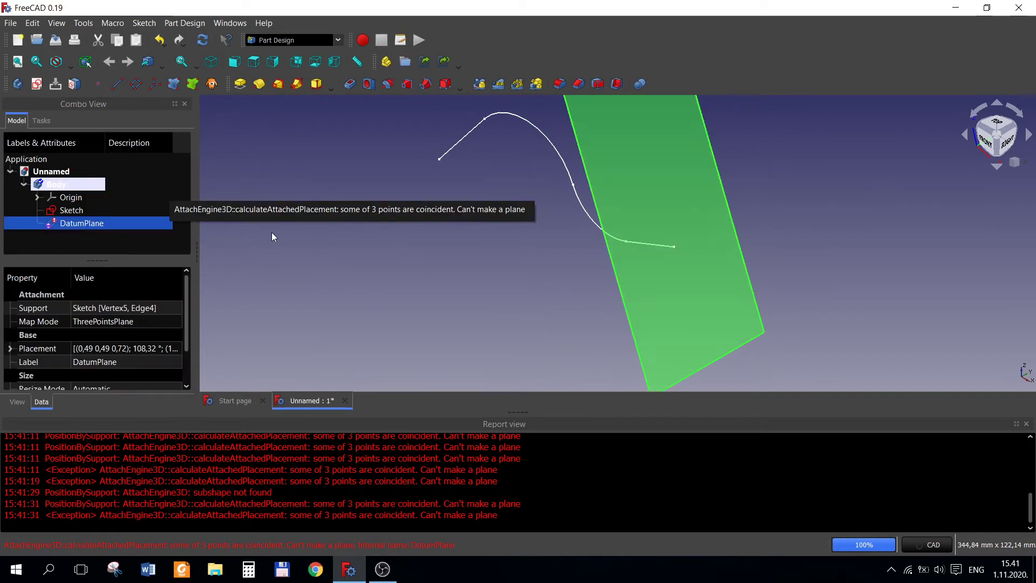
{"action": "key", "text": "Delete"}
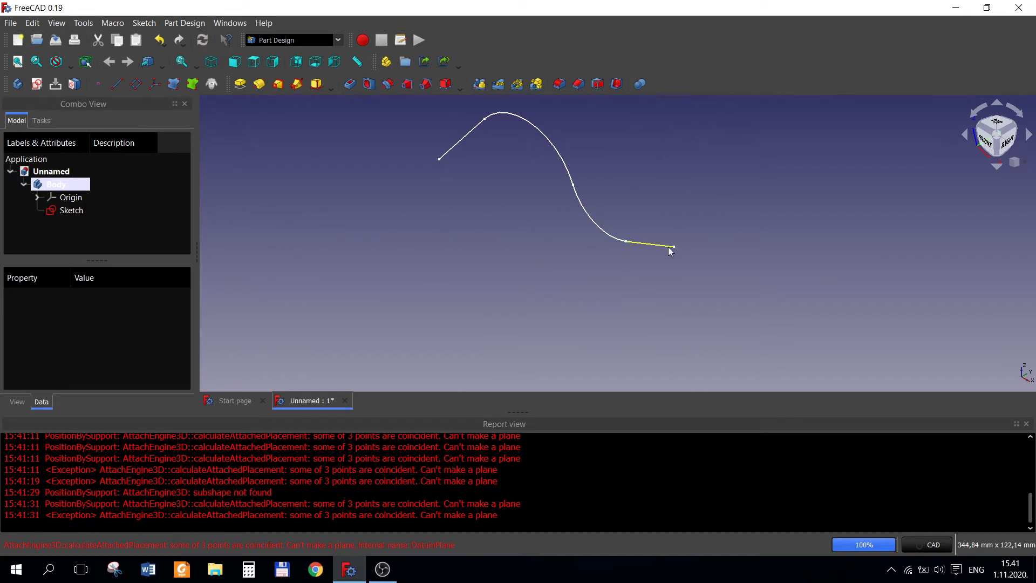
{"action": "scroll", "coordinate": [670, 248], "scroll_direction": "up", "scroll_amount": 2}
{"action": "scroll", "coordinate": [665, 246], "scroll_direction": "up", "scroll_amount": 2}
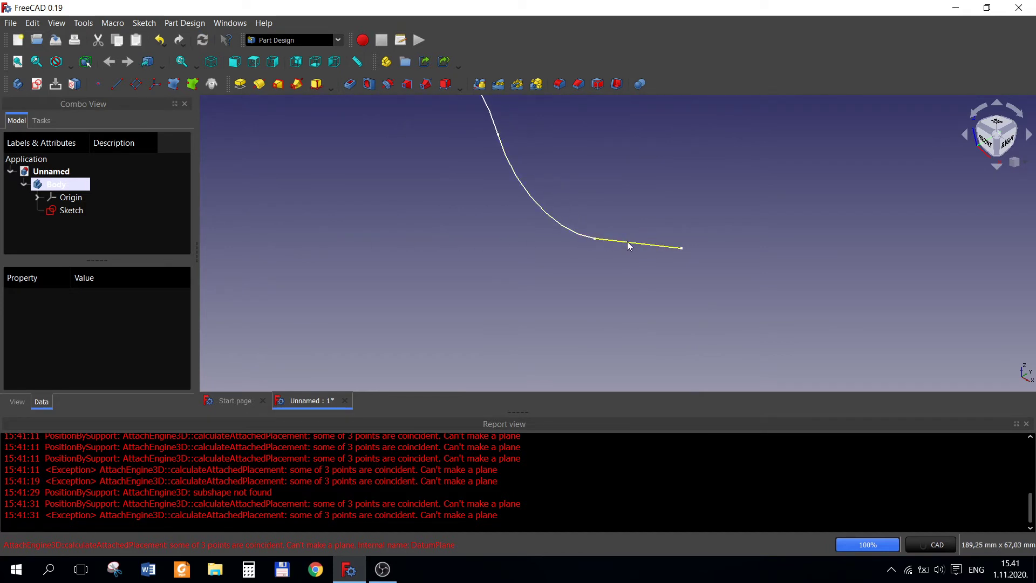
{"action": "left_click", "coordinate": [665, 246]}
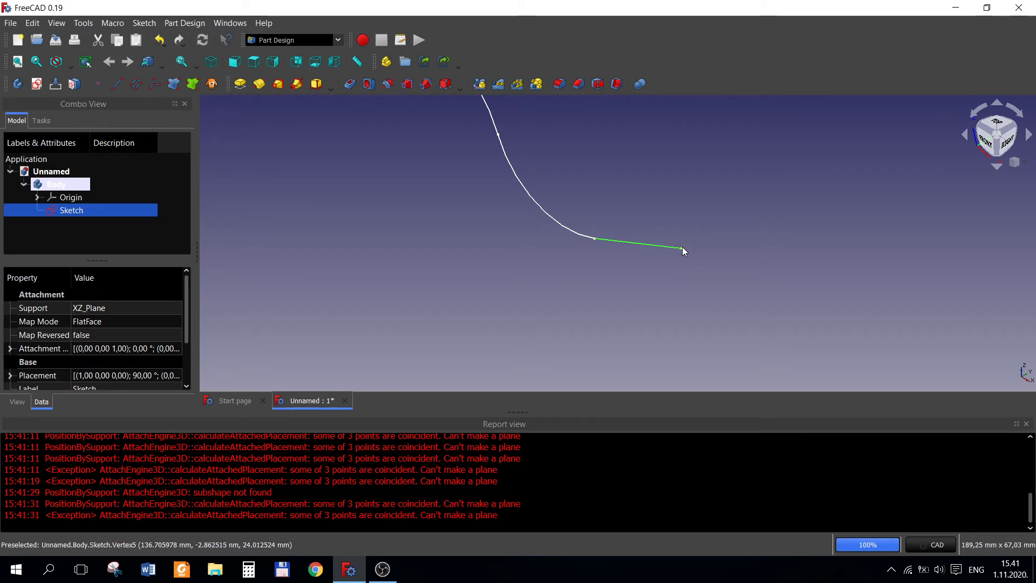
{"action": "left_click", "coordinate": [683, 249], "text": "ctrl"}
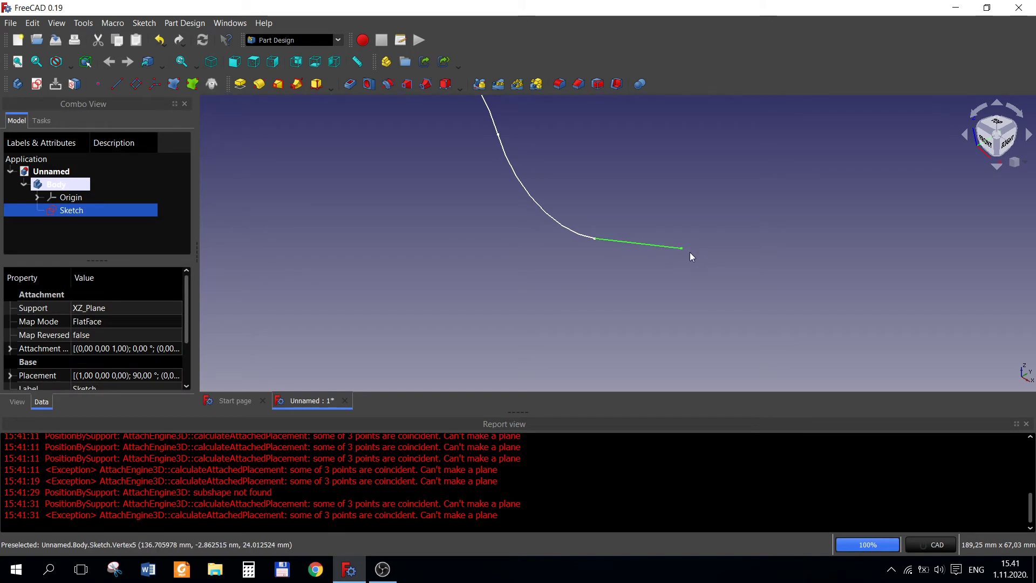
{"action": "left_click", "coordinate": [135, 85]}
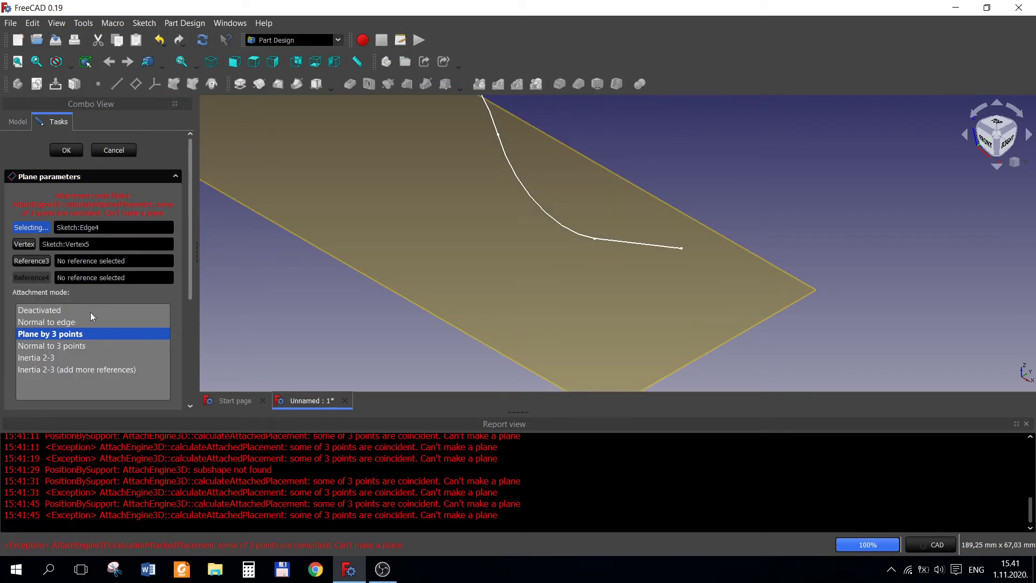
{"action": "left_click", "coordinate": [62, 322]}
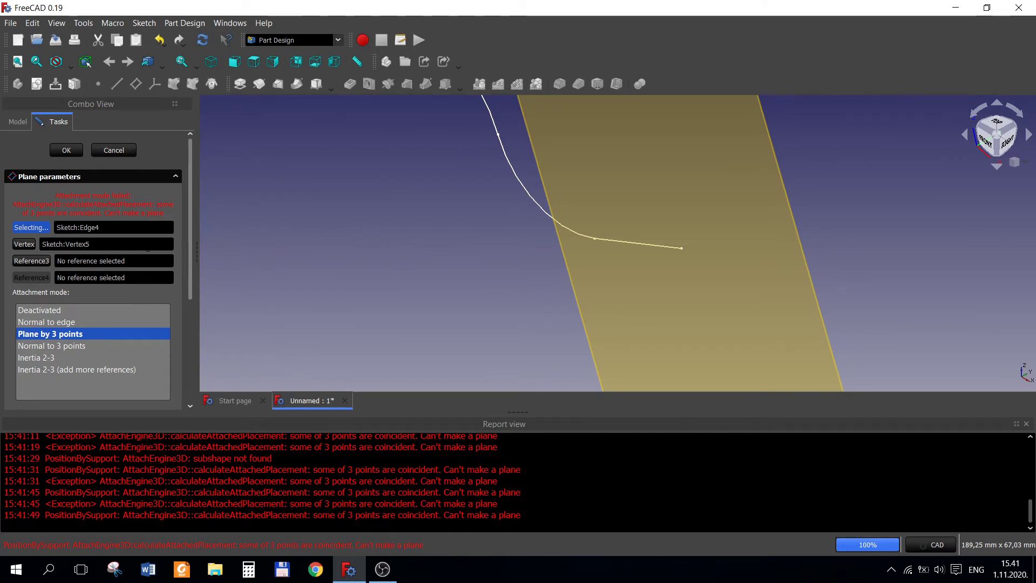
{"action": "scroll", "coordinate": [228, 242], "scroll_direction": "down", "scroll_amount": 1}
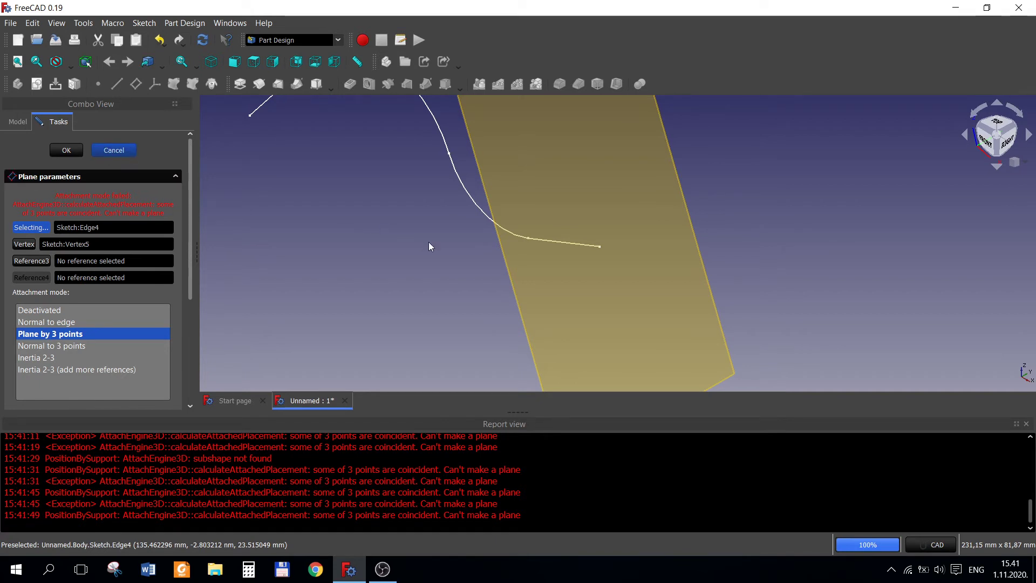
{"action": "key", "text": "Escape"}
{"action": "scroll", "coordinate": [360, 241], "scroll_direction": "up", "scroll_amount": 2}
{"action": "scroll", "coordinate": [355, 259], "scroll_direction": "down", "scroll_amount": 2}
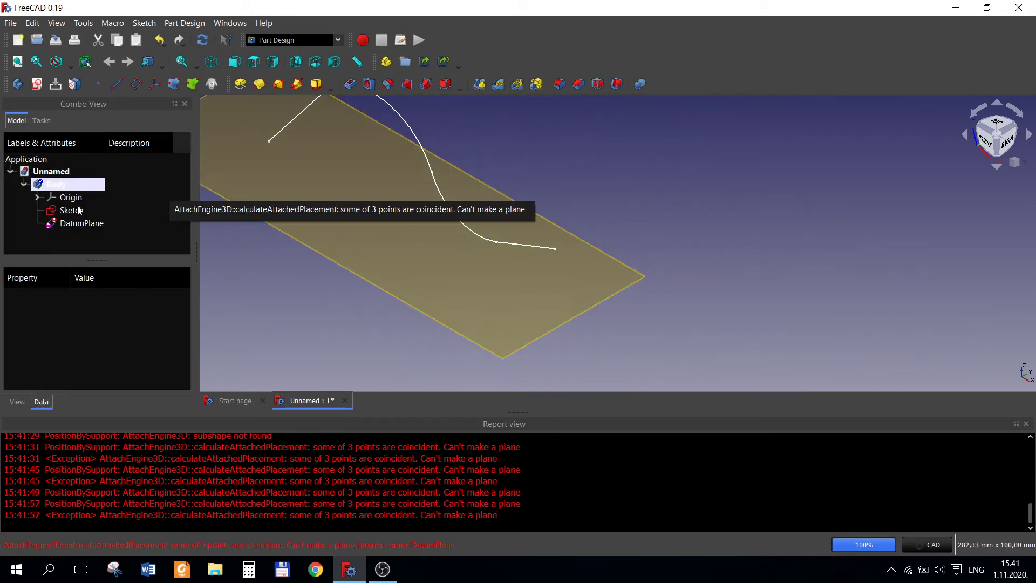
{"action": "left_click", "coordinate": [77, 224]}
{"action": "key", "text": "Delete"}
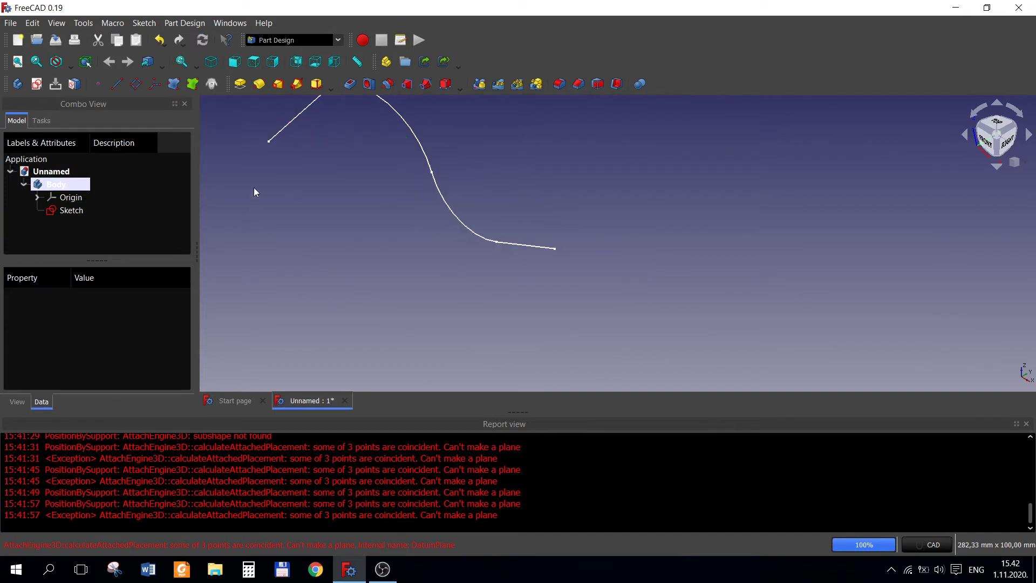
{"action": "scroll", "coordinate": [310, 174], "scroll_direction": "down", "scroll_amount": 2}
{"action": "scroll", "coordinate": [294, 157], "scroll_direction": "down", "scroll_amount": 1}
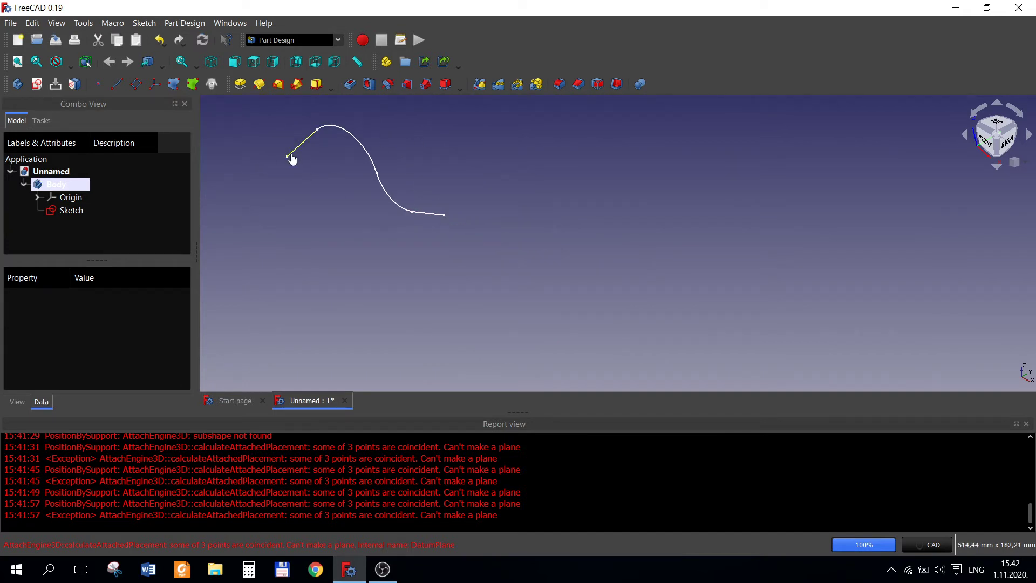
- Create a datum plane Normal to edge at the path's end and select it
{"action": "left_click", "coordinate": [291, 156]}
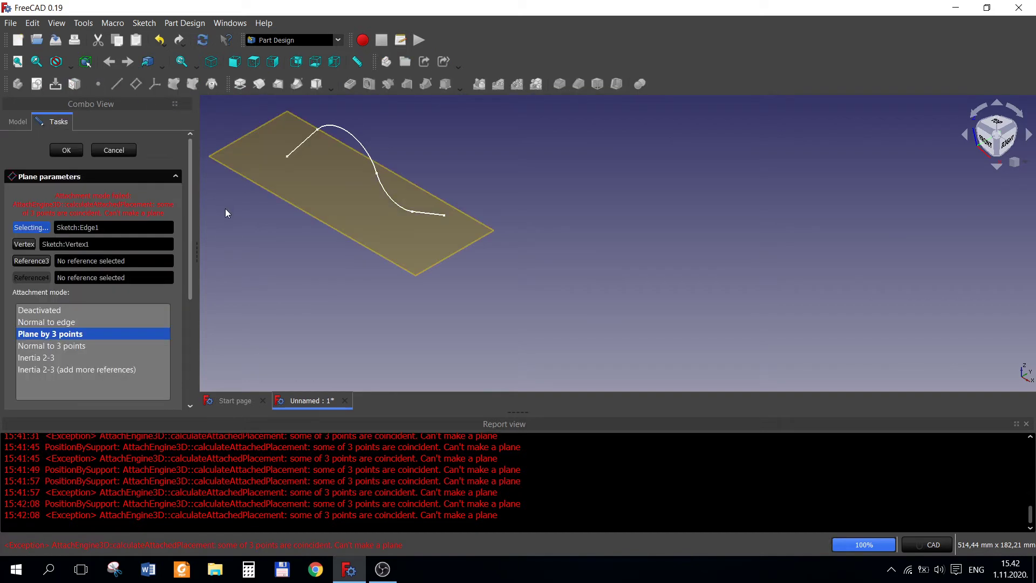
{"action": "left_click", "coordinate": [59, 323]}
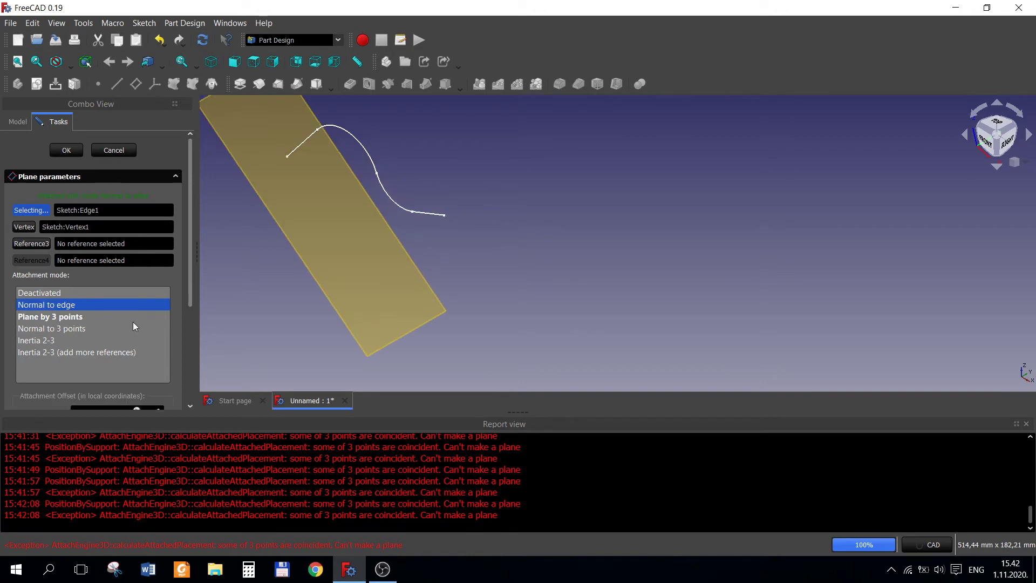
{"action": "left_click", "coordinate": [65, 152]}
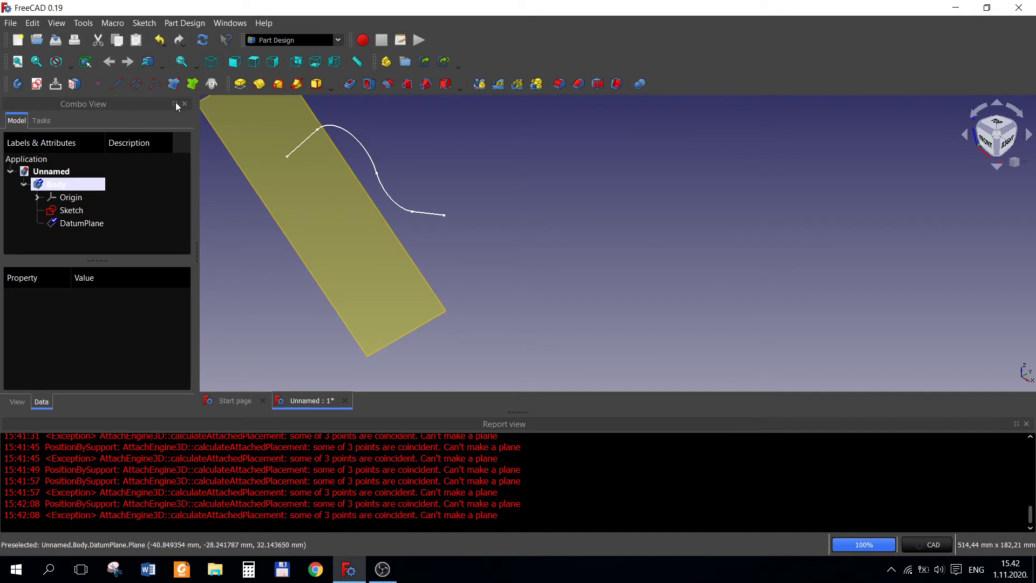
{"action": "left_click", "coordinate": [84, 226]}
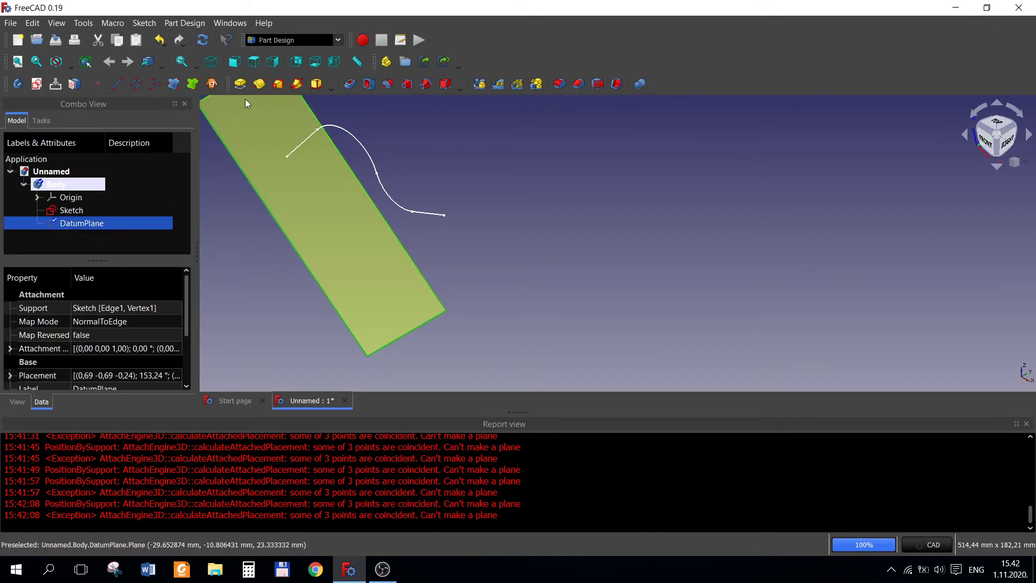
- Start Sketch001 on the datum plane and view it face-on from the bottom
{"action": "left_click", "coordinate": [37, 84]}
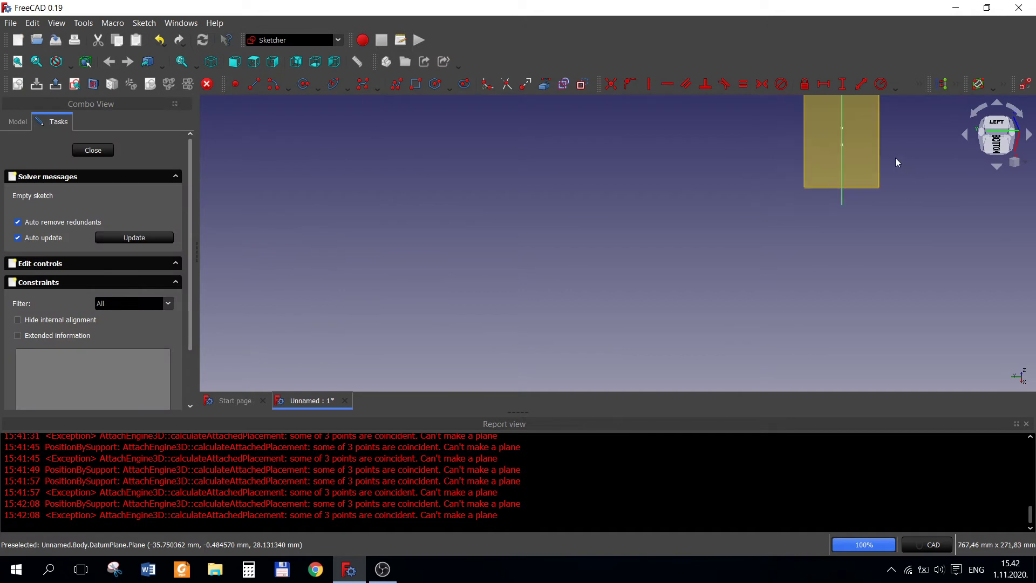
{"action": "mouse_move", "coordinate": [887, 241]}
{"action": "middle_mouse_down"}
{"action": "mouse_move", "coordinate": [788, 270]}
{"action": "mouse_move", "coordinate": [952, 148]}
{"action": "middle_mouse_up"}
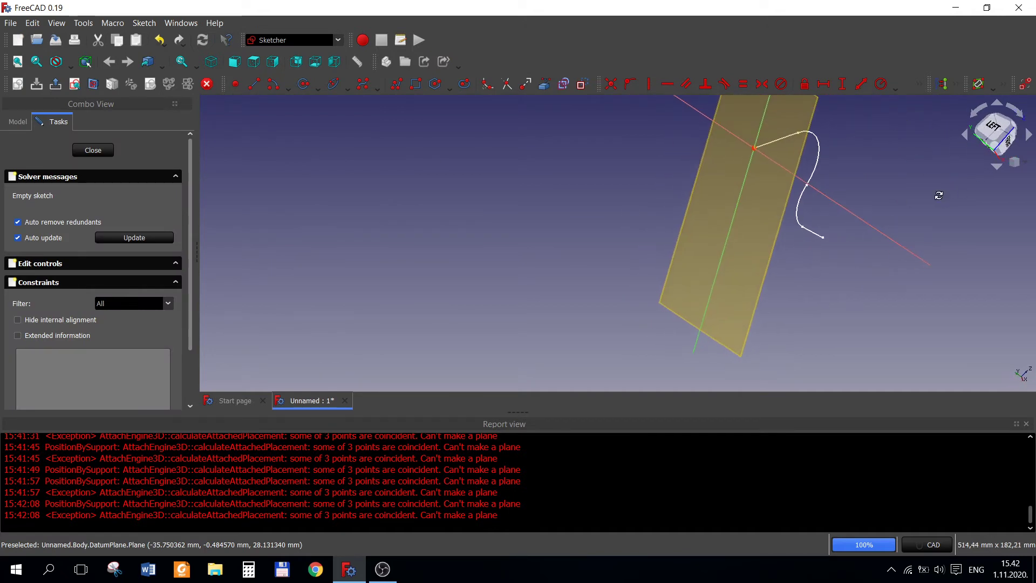
{"action": "middle_click_drag", "start_coordinate": [939, 195], "coordinate": [947, 178]}
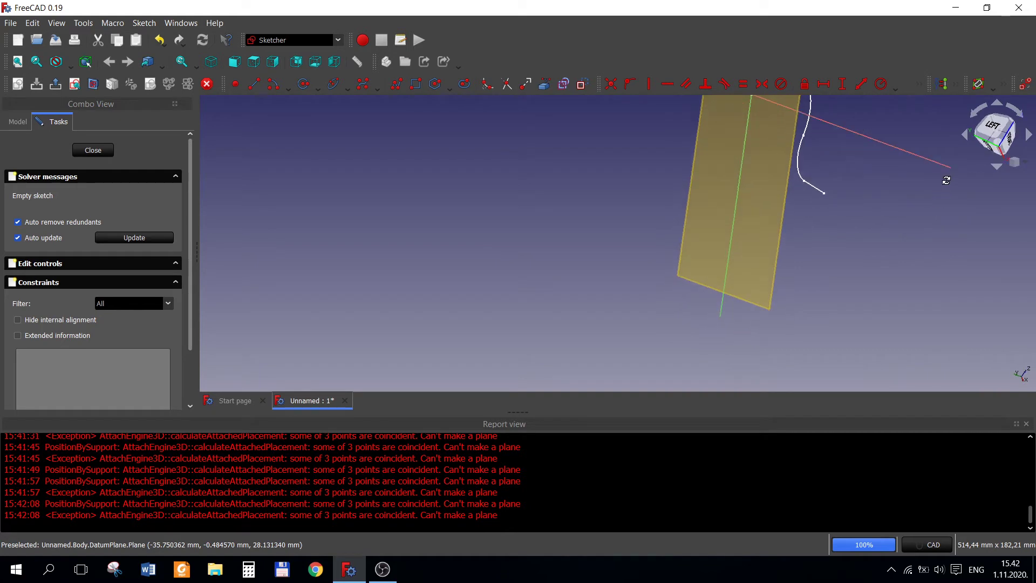
{"action": "left_click", "coordinate": [995, 145]}
{"action": "scroll", "coordinate": [496, 201], "scroll_direction": "down", "scroll_amount": 2}
{"action": "scroll", "coordinate": [495, 201], "scroll_direction": "down", "scroll_amount": 2}
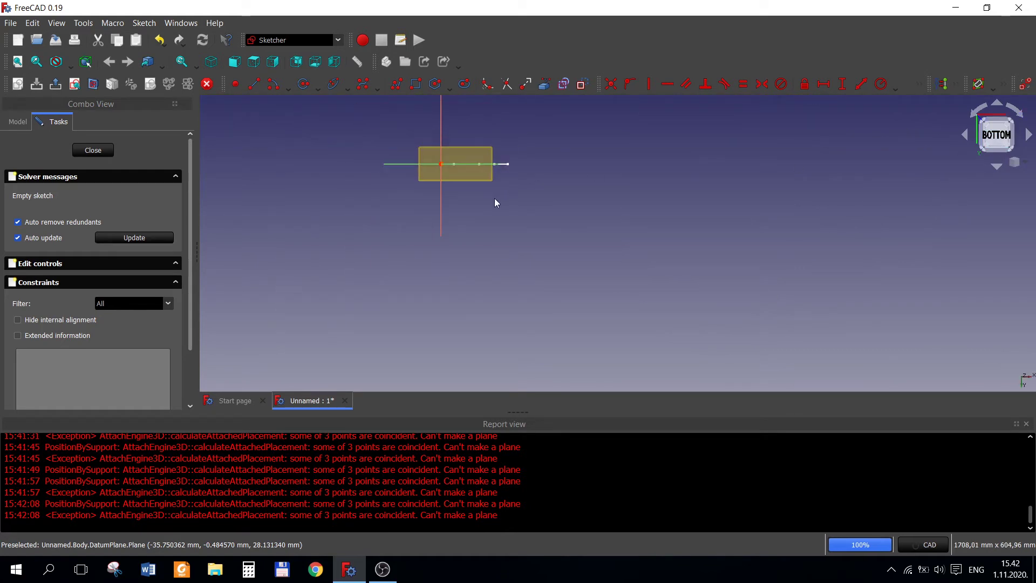
{"action": "scroll", "coordinate": [435, 160], "scroll_direction": "up", "scroll_amount": 1}
{"action": "scroll", "coordinate": [435, 156], "scroll_direction": "up", "scroll_amount": 5}
{"action": "scroll", "coordinate": [448, 158], "scroll_direction": "up", "scroll_amount": 3}
{"action": "scroll", "coordinate": [475, 176], "scroll_direction": "up", "scroll_amount": 1}
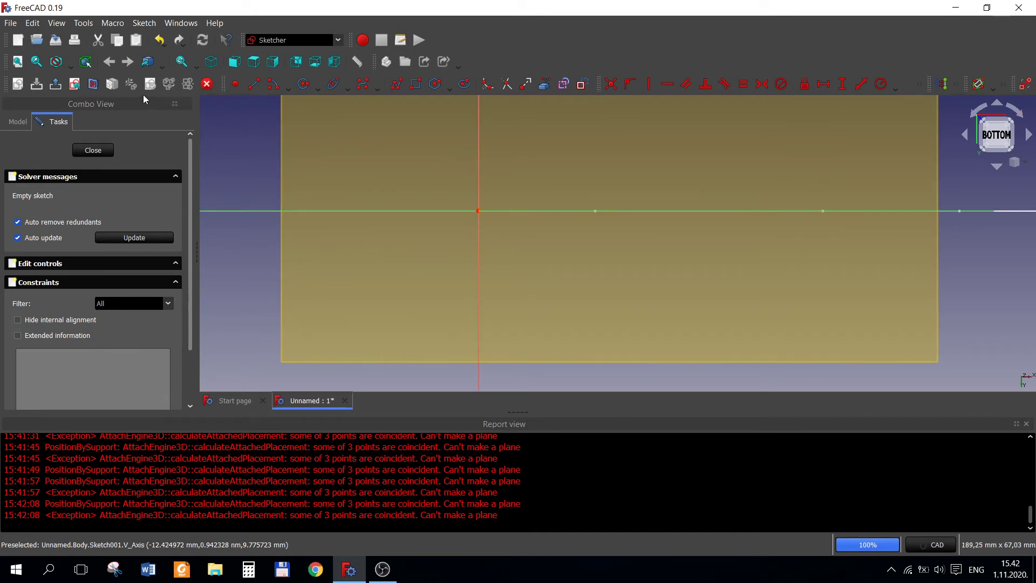
- Draw a C-shaped profile of one vertical and two horizontal lines left of the origin
{"action": "left_click", "coordinate": [254, 84]}
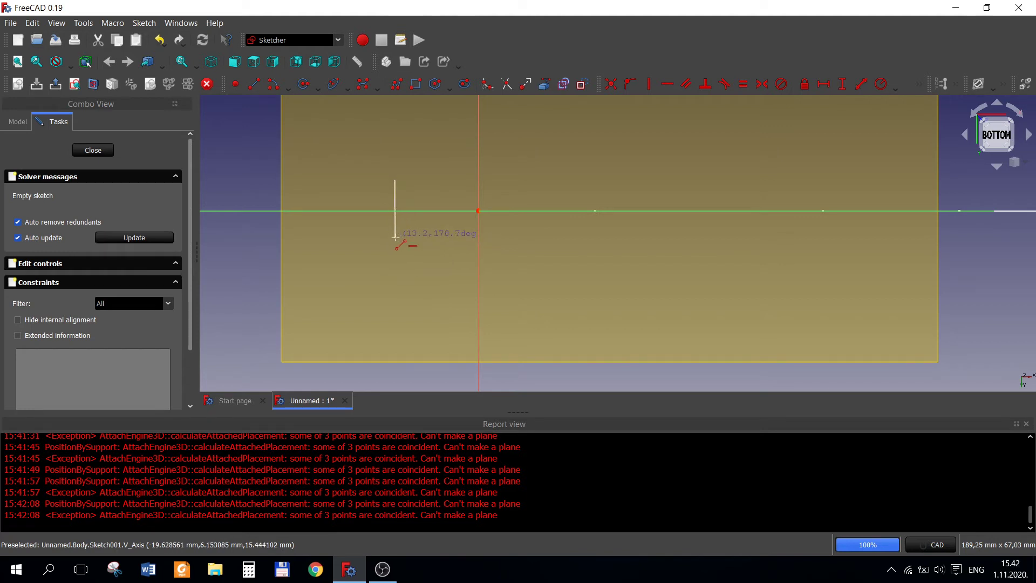
{"action": "left_click", "coordinate": [395, 238]}
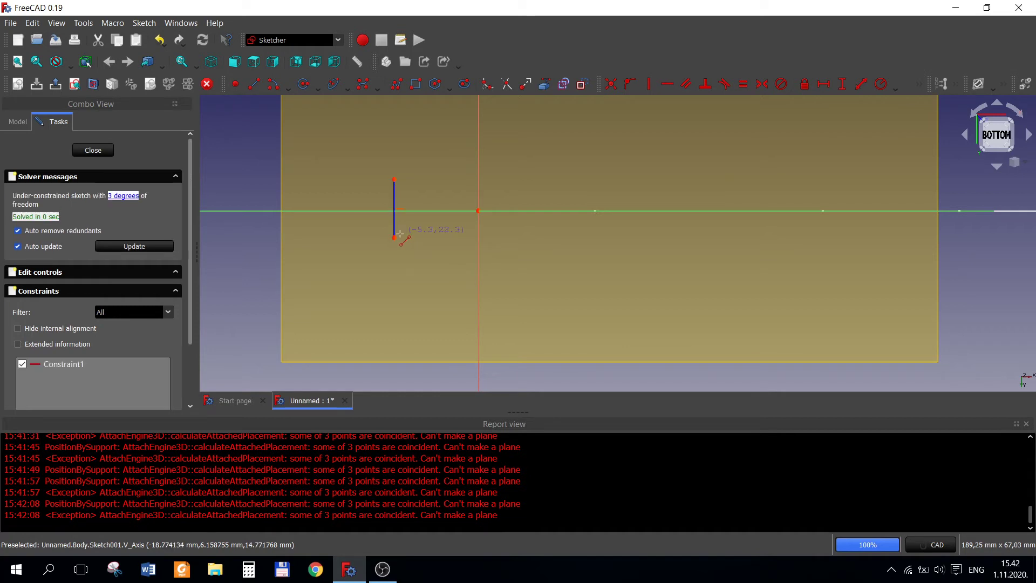
{"action": "left_click", "coordinate": [395, 238]}
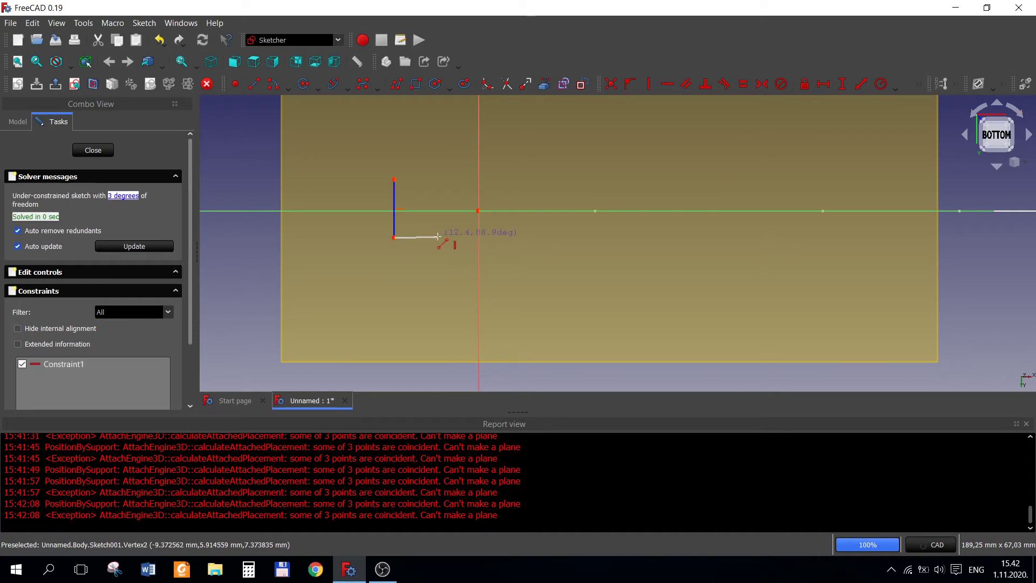
{"action": "left_click", "coordinate": [439, 238]}
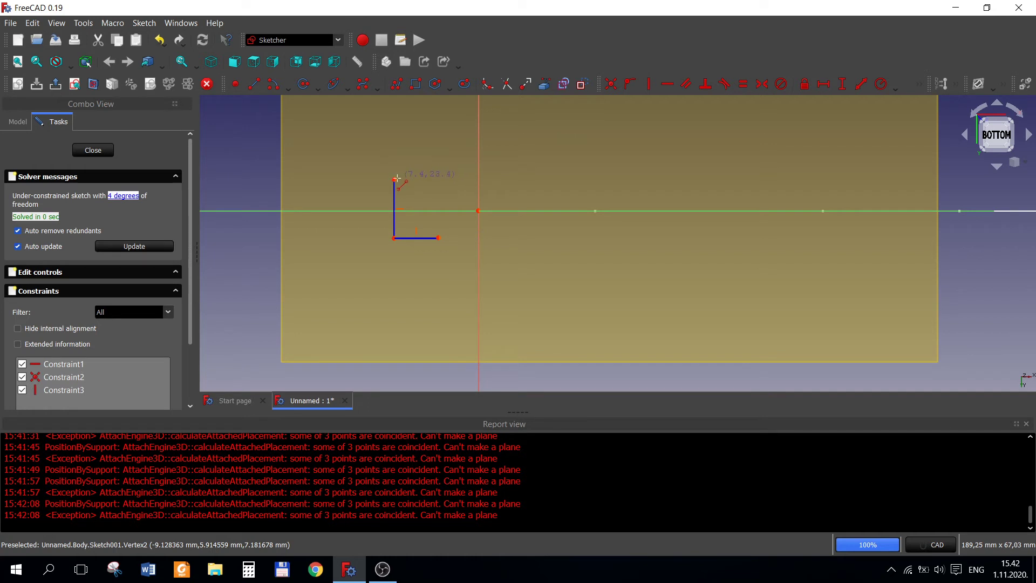
{"action": "left_click", "coordinate": [396, 179]}
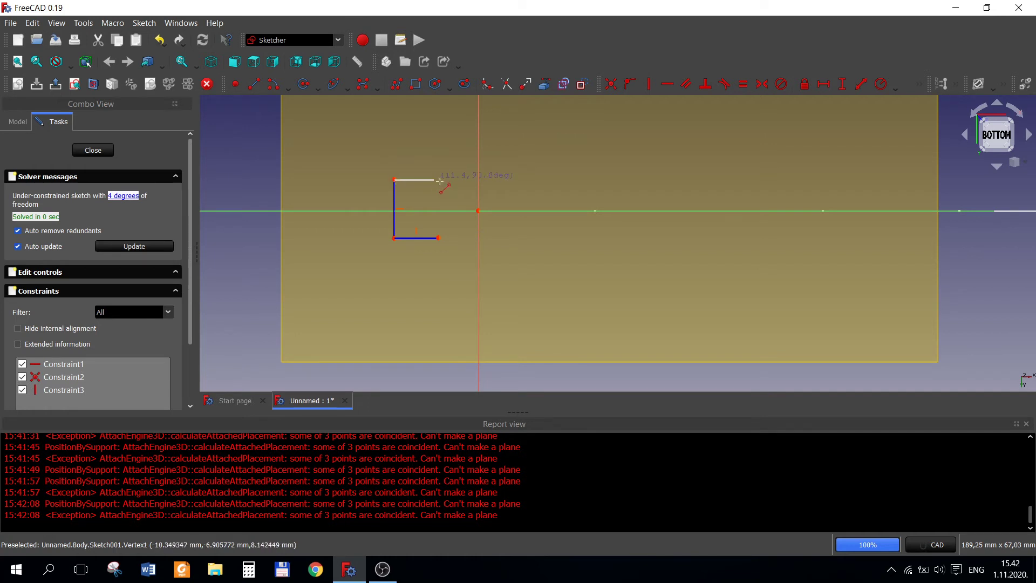
{"action": "left_click", "coordinate": [435, 179]}
- Constrain the top-right corner vertically and dimension the top line's length
{"action": "scroll", "coordinate": [435, 181], "scroll_direction": "up", "scroll_amount": 2}
{"action": "left_click", "coordinate": [433, 179]}
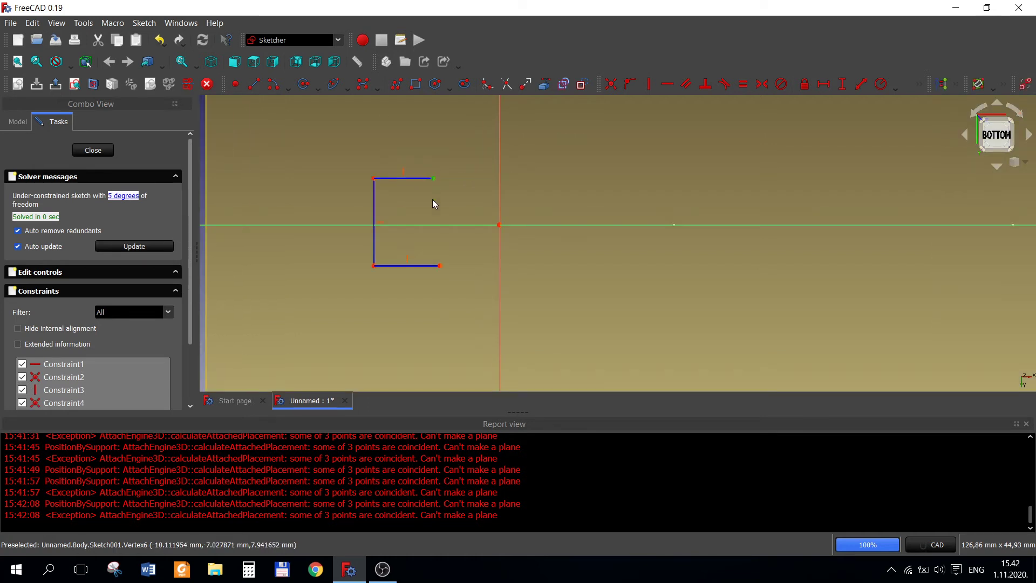
{"action": "left_click", "coordinate": [649, 86]}
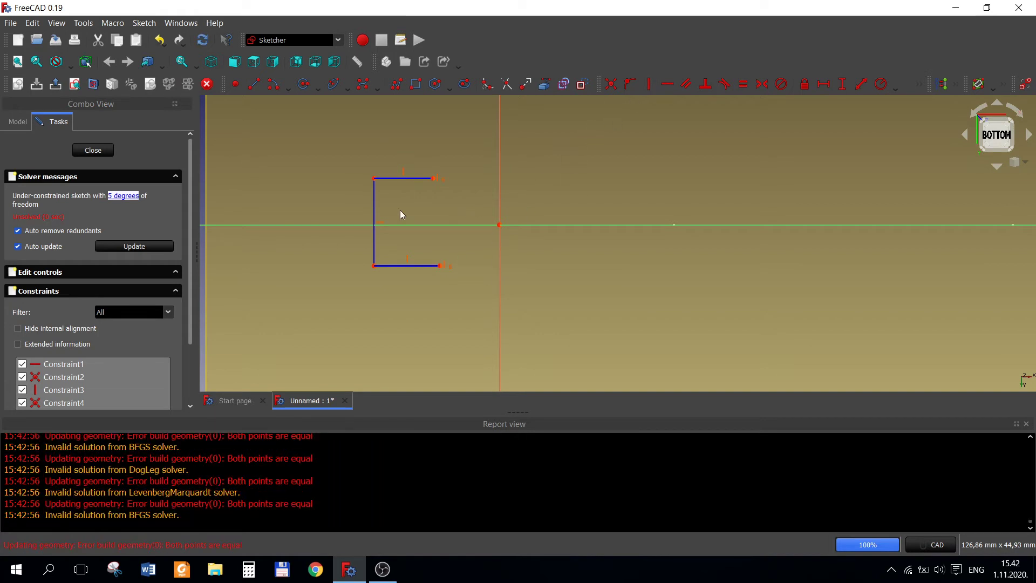
{"action": "left_click", "coordinate": [407, 178]}
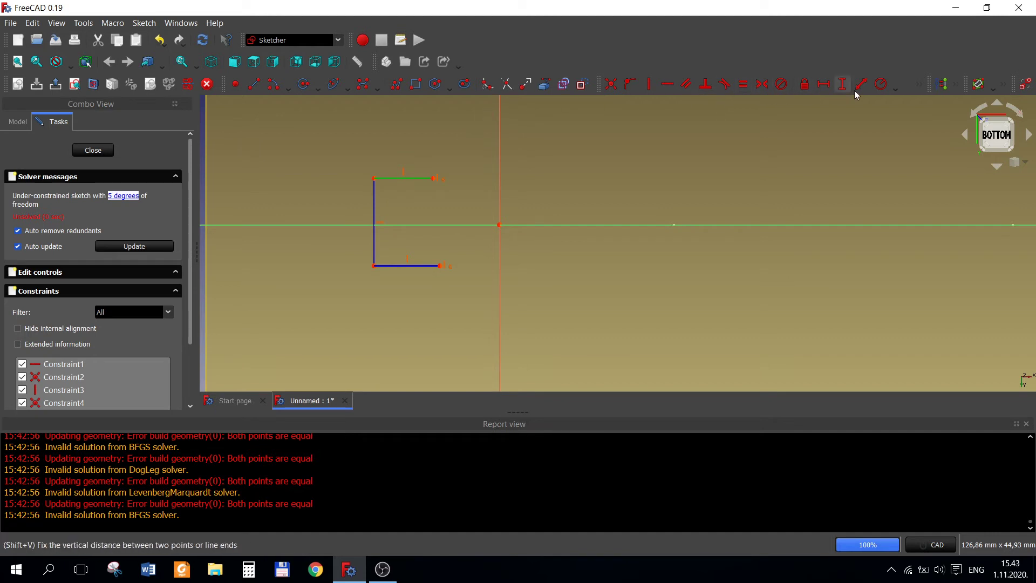
{"action": "left_click", "coordinate": [824, 84]}
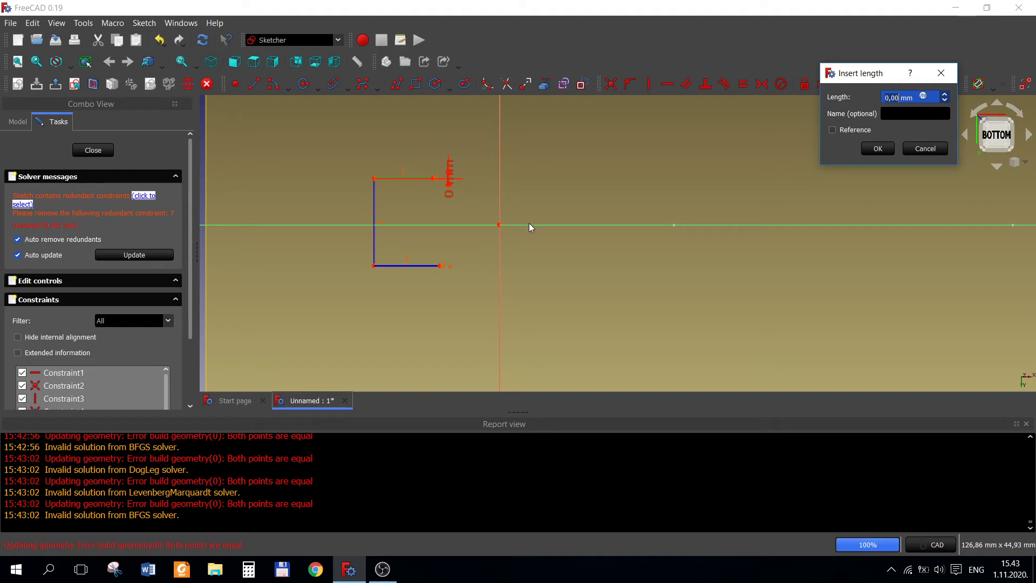
- Cancel the zero-length dimension and make the two left corners symmetric about the axis
{"action": "key", "text": "Escape"}
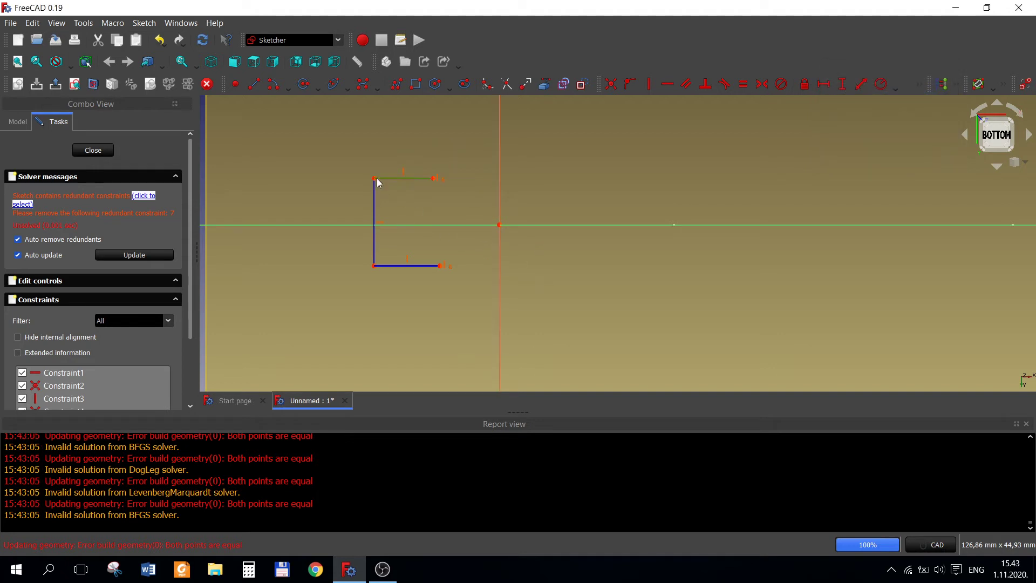
{"action": "left_click", "coordinate": [438, 241]}
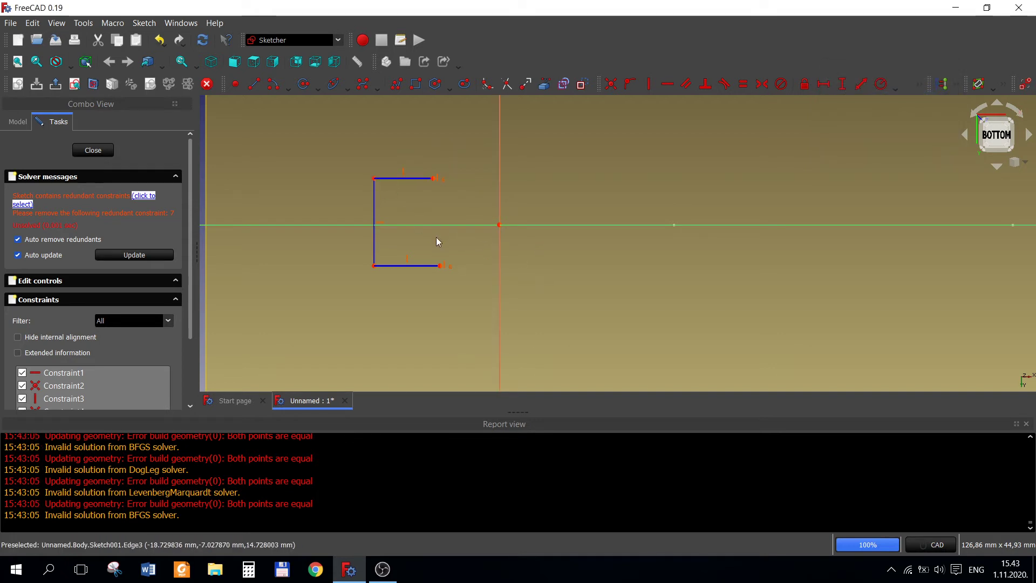
{"action": "left_click", "coordinate": [374, 266]}
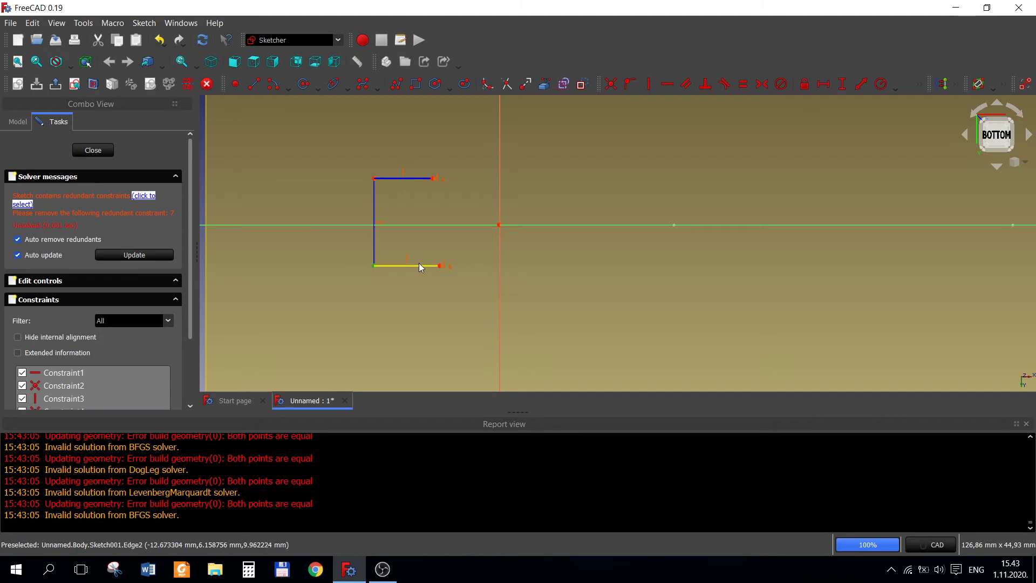
{"action": "left_click", "coordinate": [374, 179]}
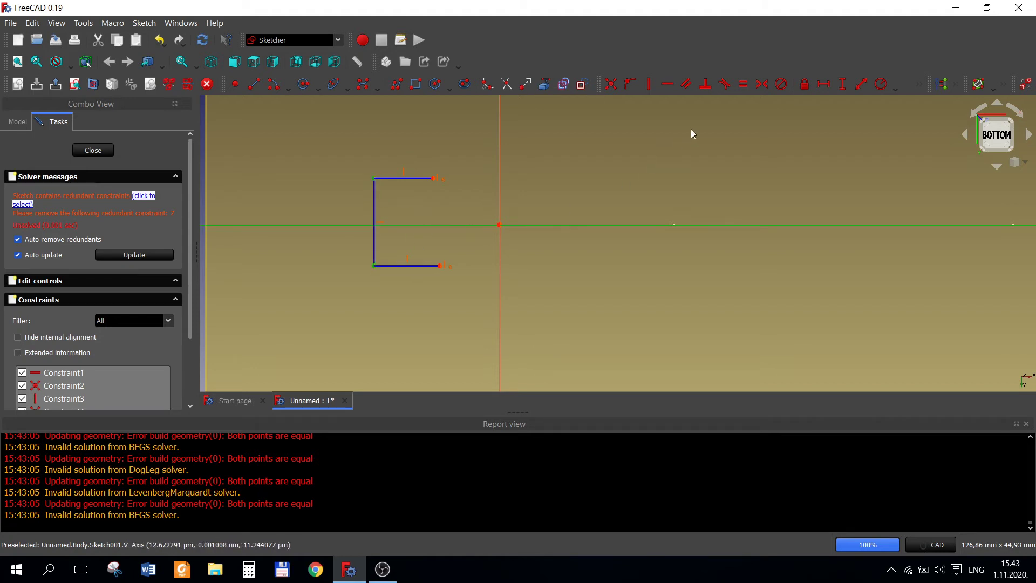
{"action": "left_click", "coordinate": [760, 86]}
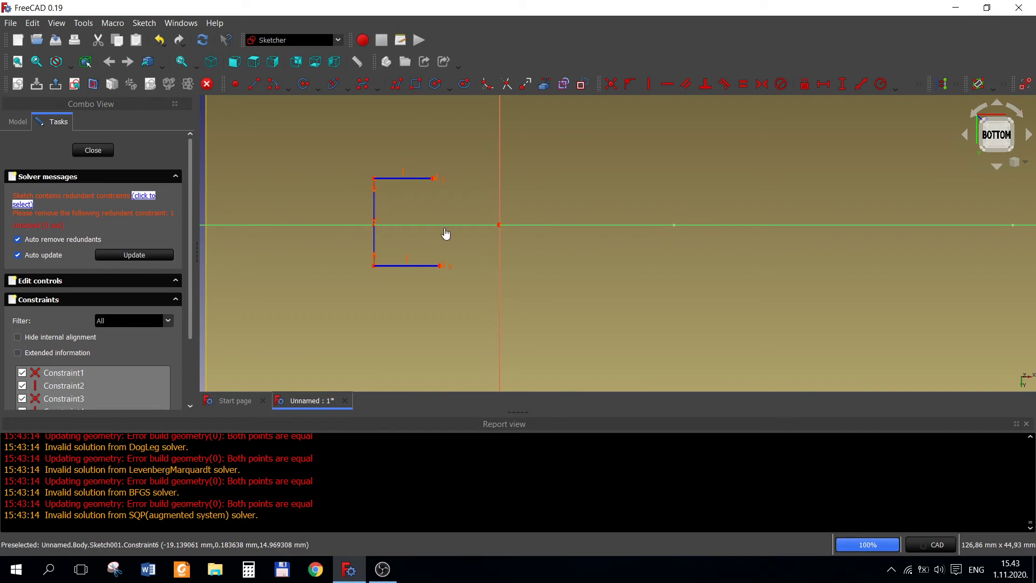
- Undo a collapsing horizontal corner-to-origin constraint, then add a vertical constraint despite the duplicate warning
{"action": "left_click", "coordinate": [374, 177]}
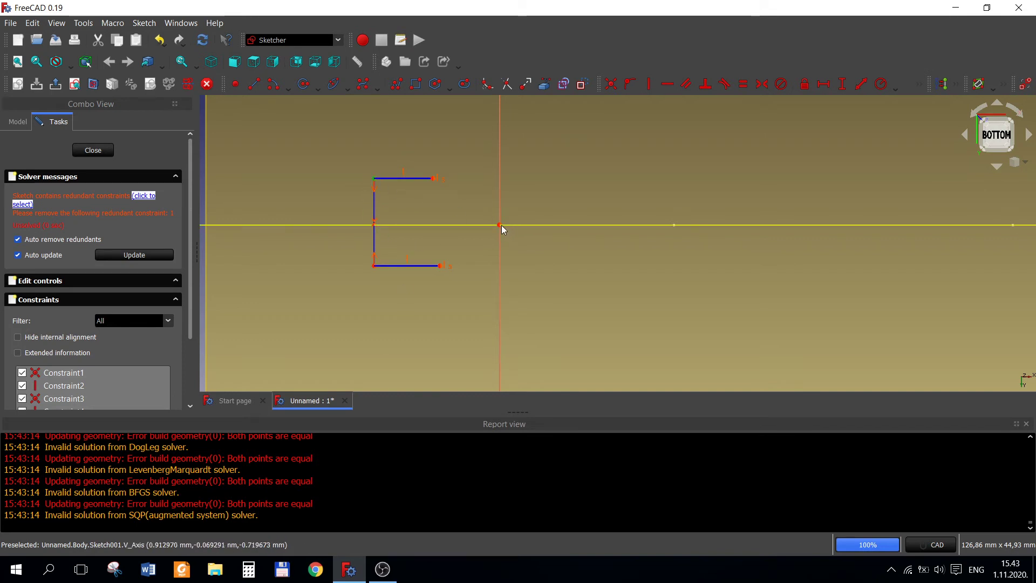
{"action": "left_click", "coordinate": [500, 225]}
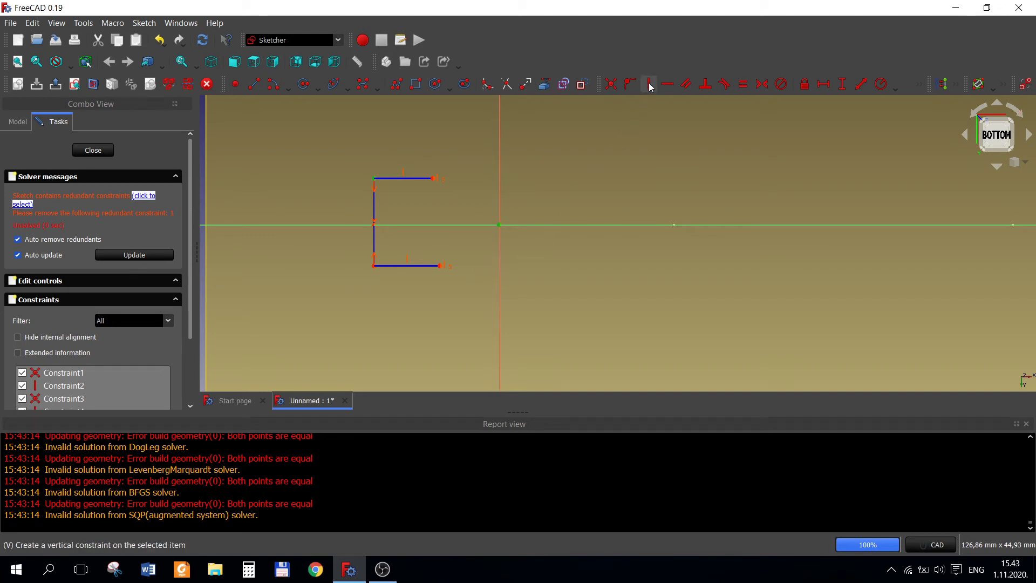
{"action": "left_click", "coordinate": [667, 87]}
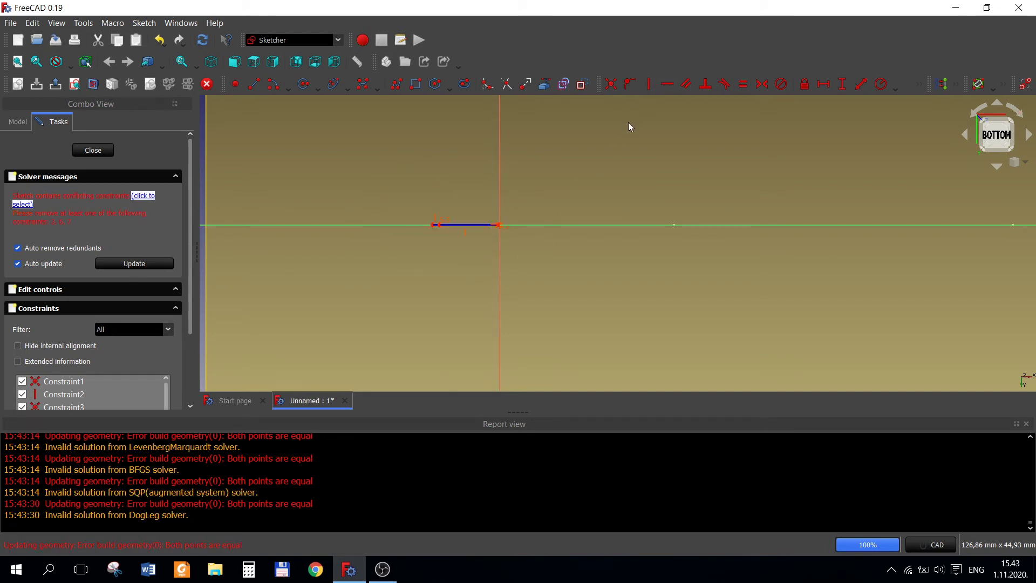
{"action": "key", "text": "ctrl+z"}
{"action": "left_click", "coordinate": [649, 86]}
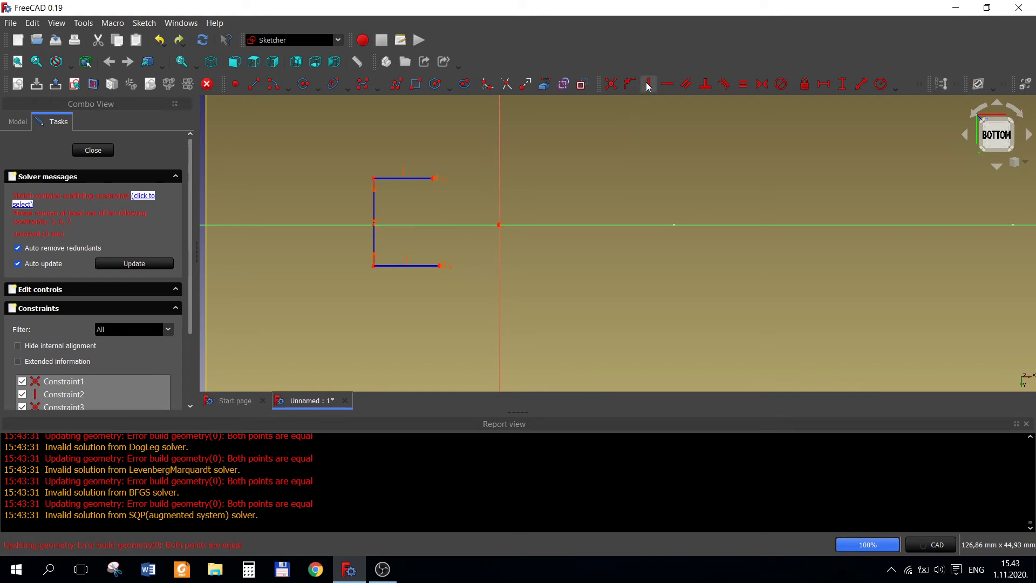
{"action": "left_click", "coordinate": [376, 178]}
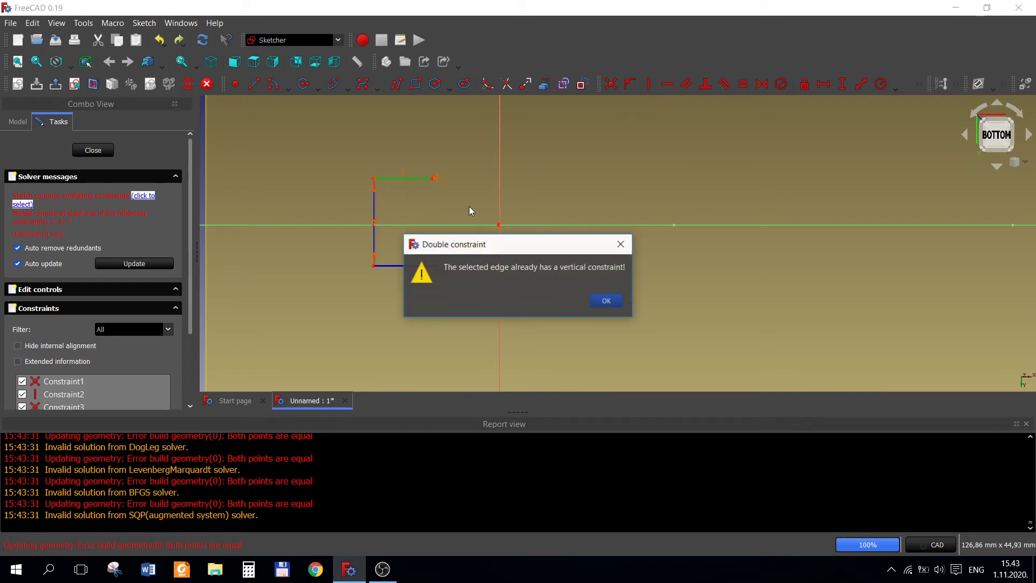
{"action": "key", "text": "Return"}
- Reopen Sketch001 and constrain the right line's bottom endpoint relative to the origin
{"action": "key", "text": "Escape"}
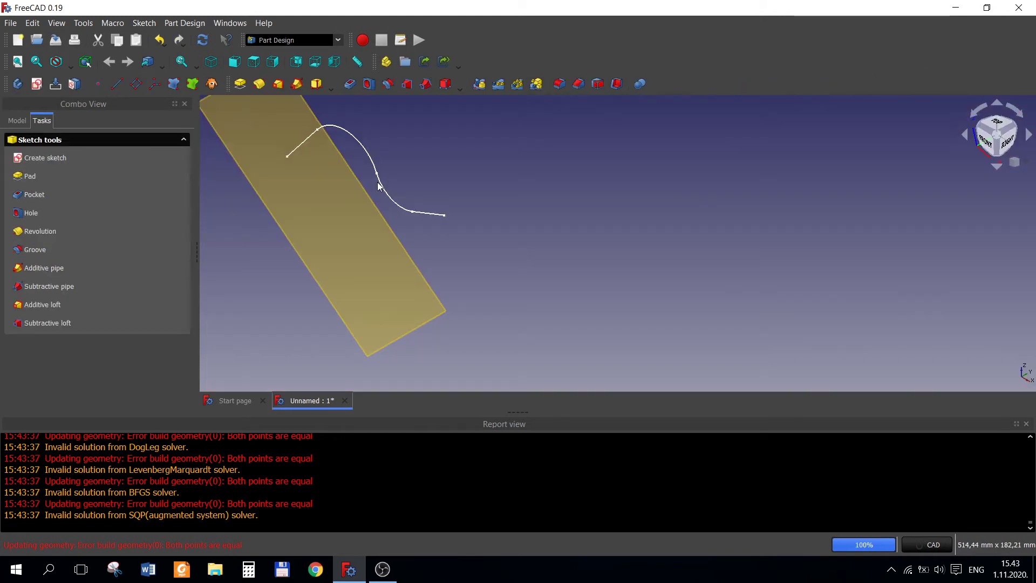
{"action": "left_click", "coordinate": [16, 120]}
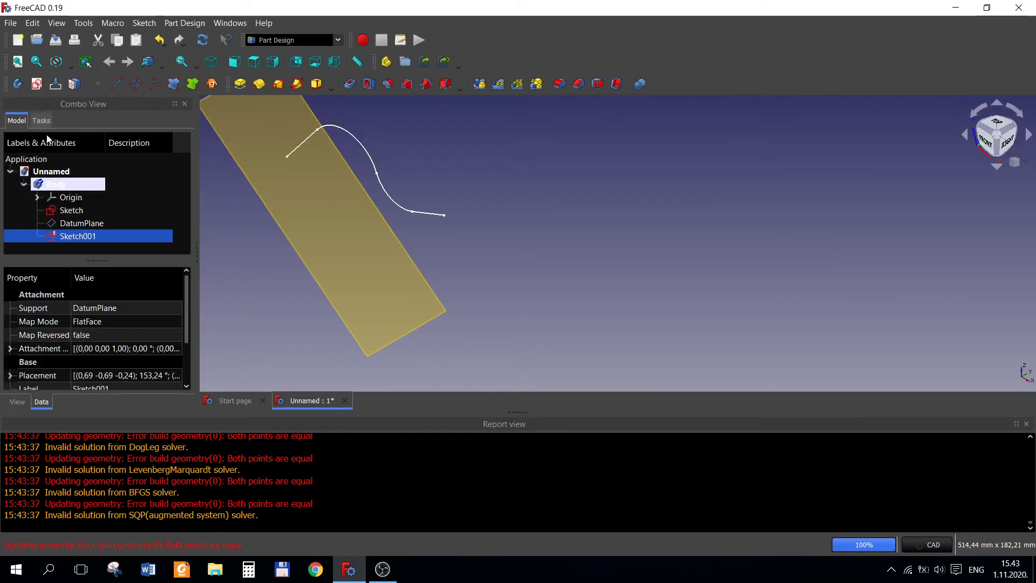
{"action": "right_click", "coordinate": [81, 236]}
{"action": "left_click", "coordinate": [133, 241]}
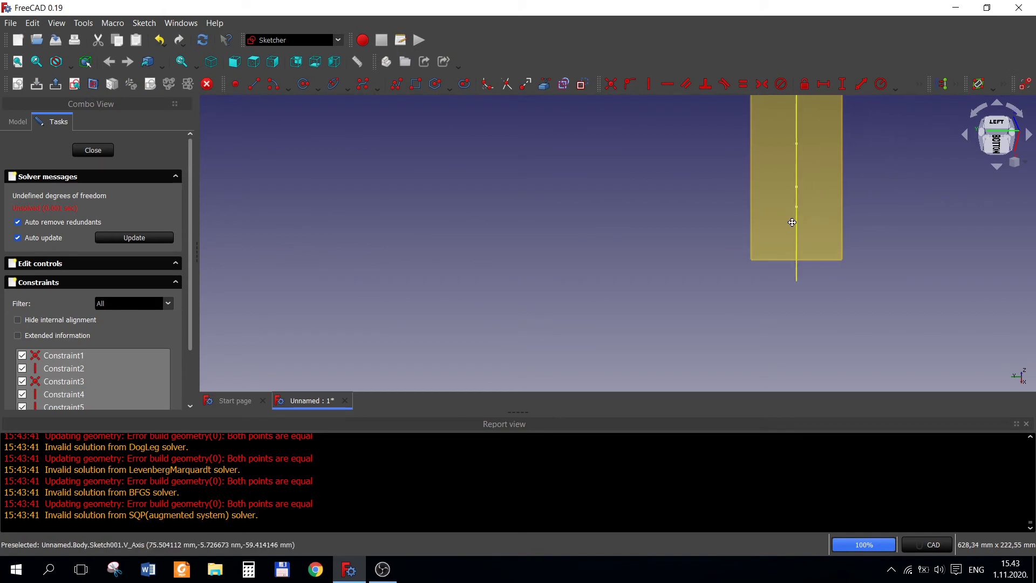
{"action": "scroll", "coordinate": [721, 140], "scroll_direction": "up", "scroll_amount": 4}
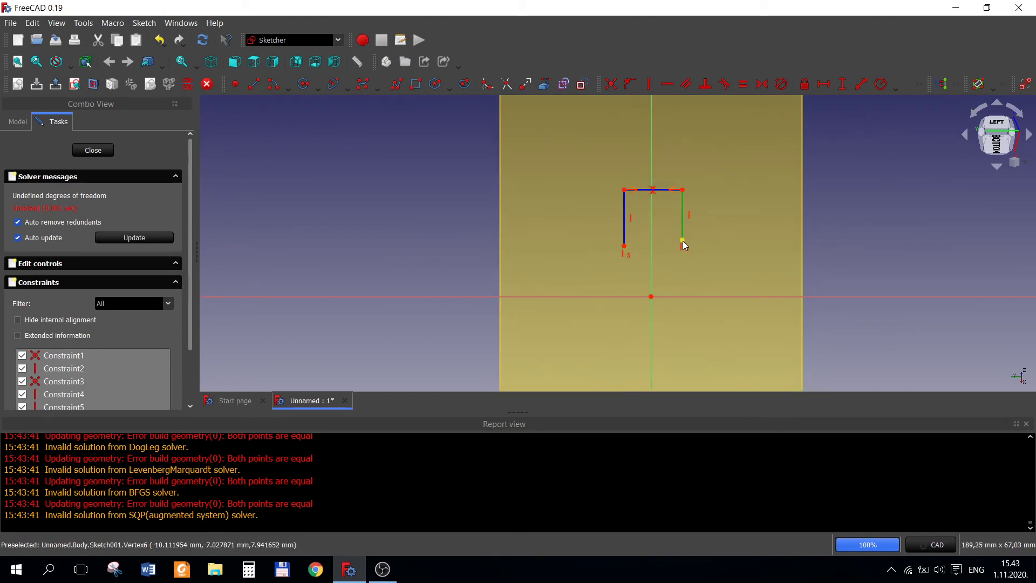
{"action": "left_click_drag", "start_coordinate": [682, 240], "coordinate": [684, 239]}
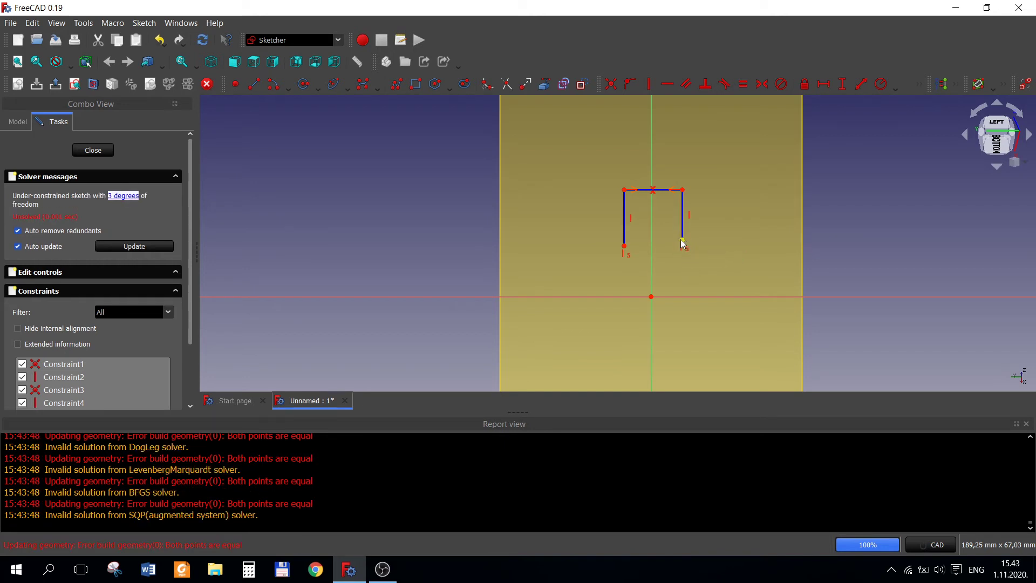
{"action": "left_click", "coordinate": [682, 240]}
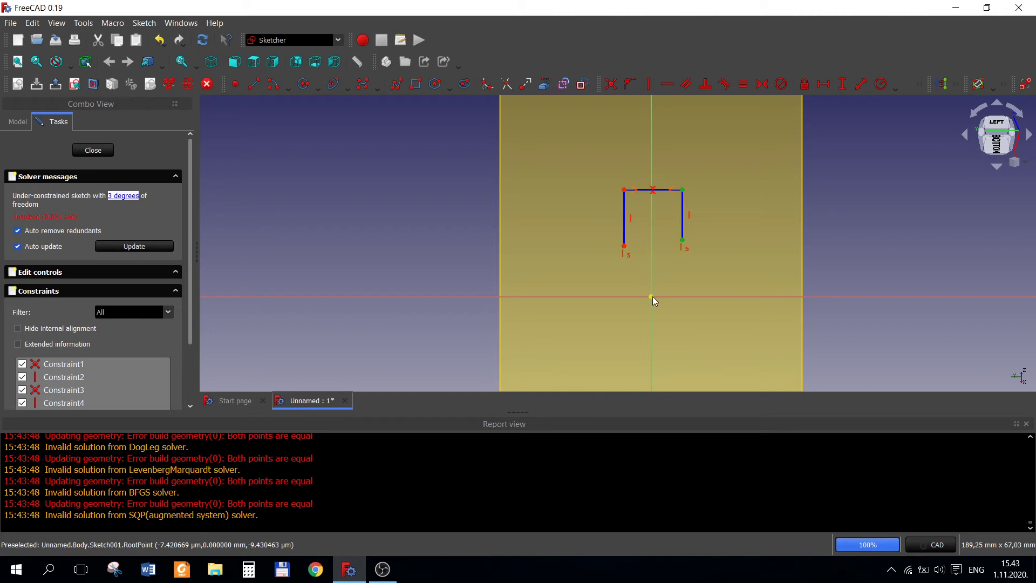
{"action": "left_click", "coordinate": [668, 85]}
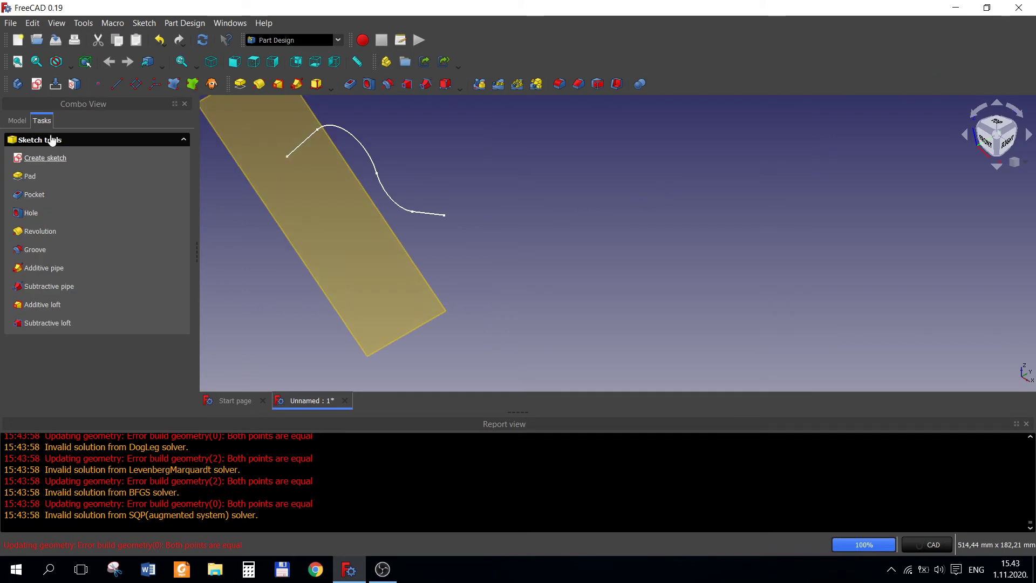
- Reopen Sketch001 and delete all of its existing geometry
{"action": "left_click", "coordinate": [22, 122]}
{"action": "right_click", "coordinate": [83, 236]}
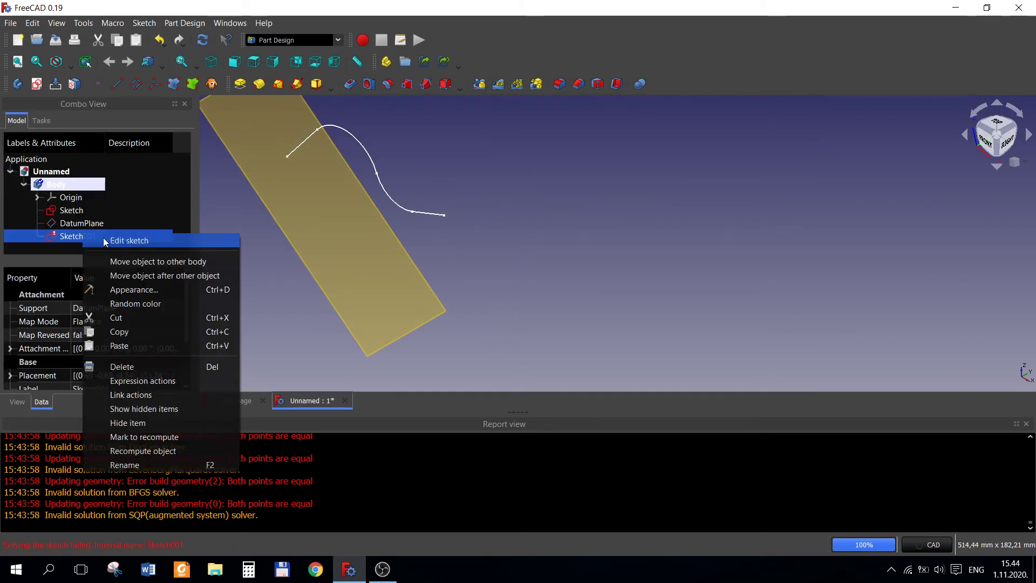
{"action": "left_click", "coordinate": [137, 241]}
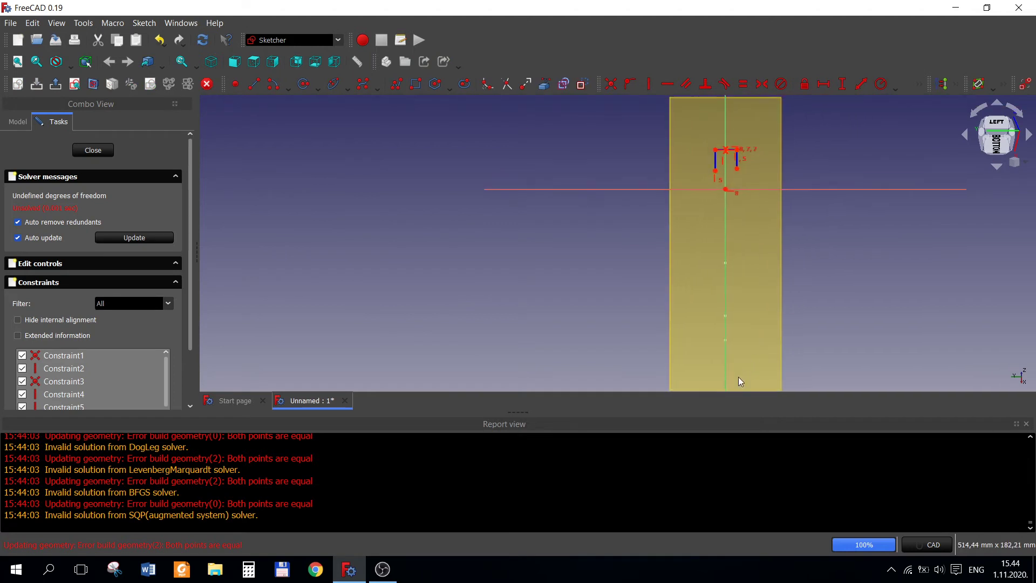
{"action": "left_click_drag", "start_coordinate": [665, 136], "coordinate": [770, 260]}
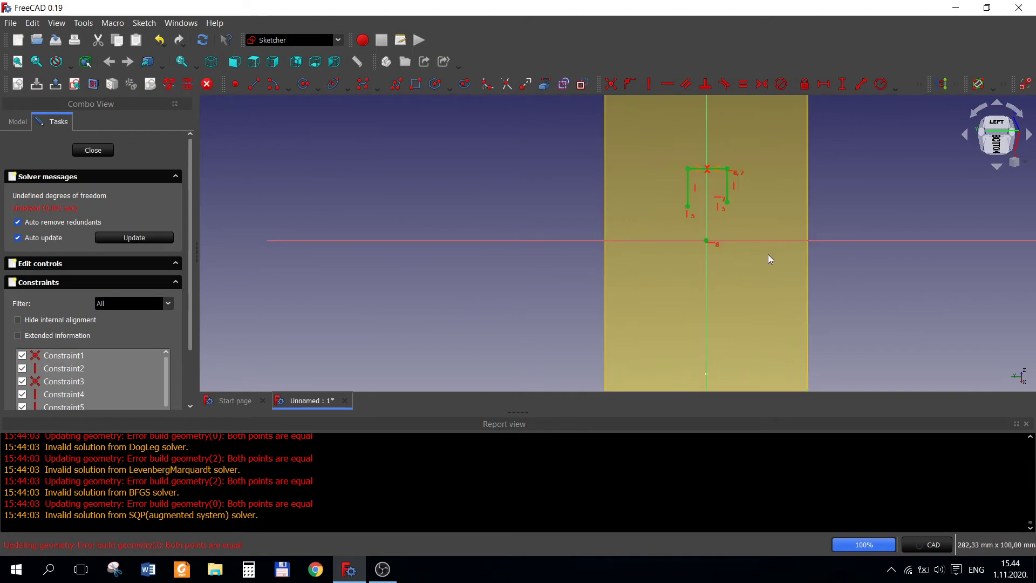
{"action": "key", "text": "Delete"}
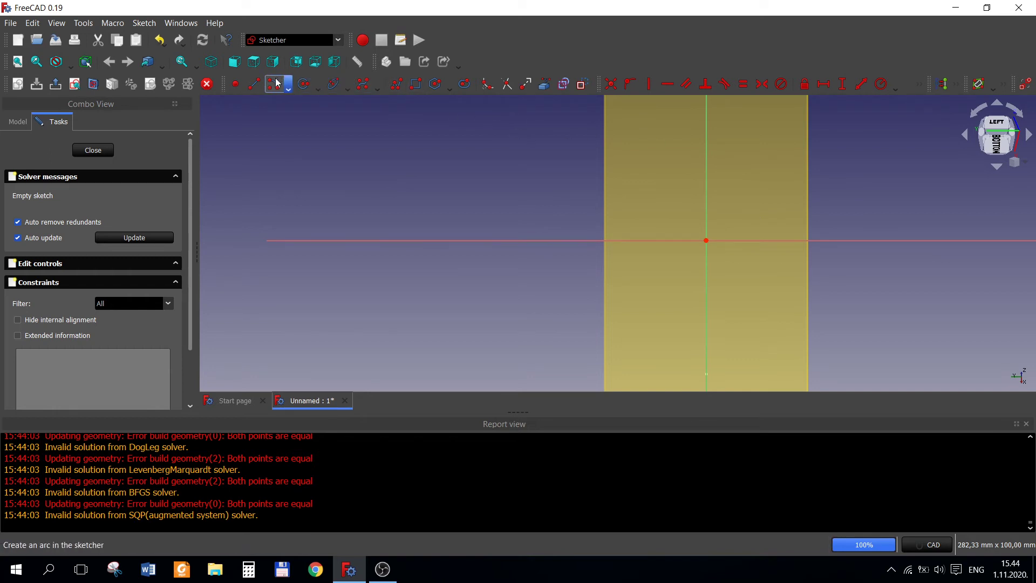
- Draw a three-segment zigzag polyline: two diagonals and a vertical line going down
{"action": "left_click", "coordinate": [280, 85]}
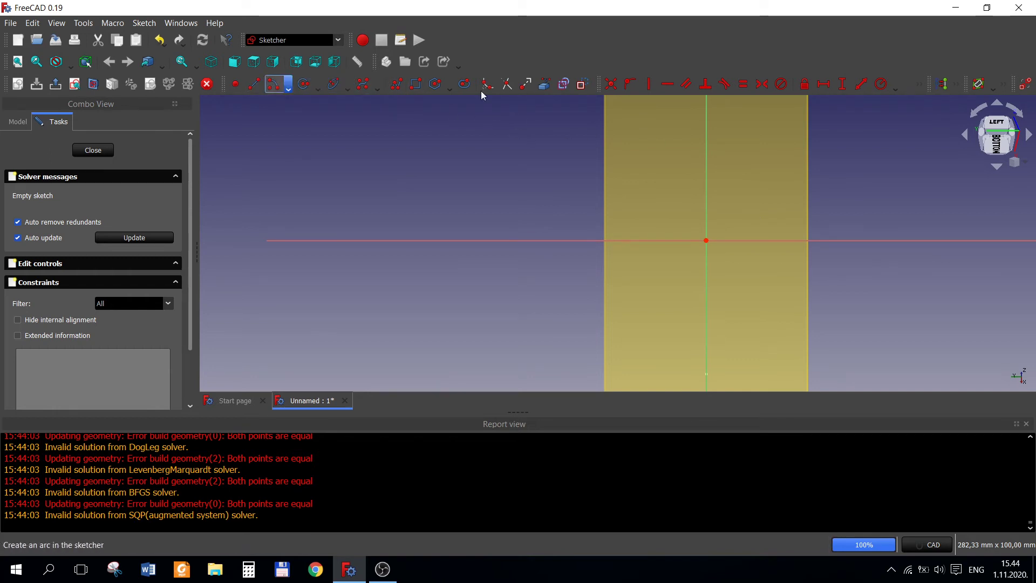
{"action": "left_click", "coordinate": [653, 200]}
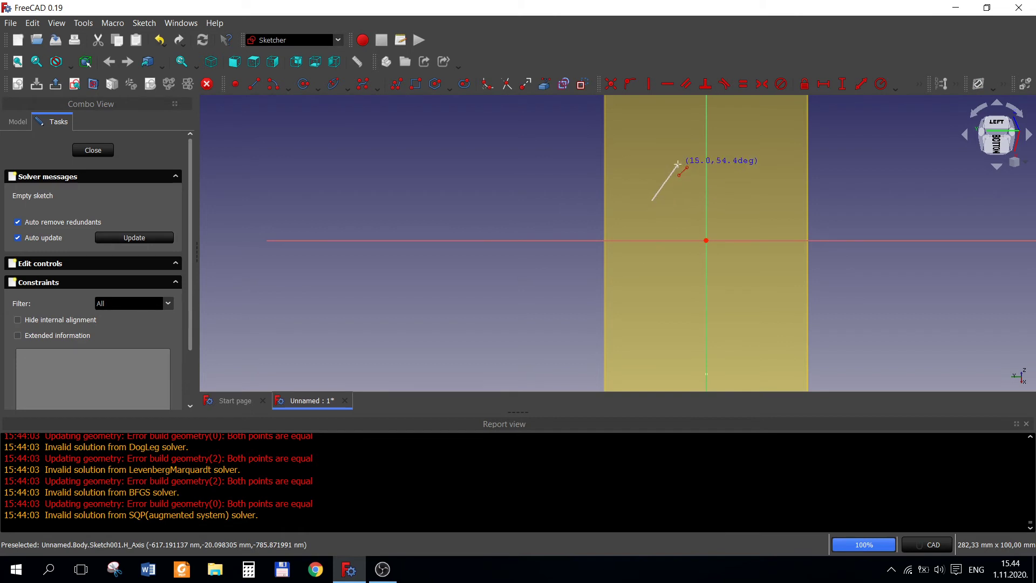
{"action": "left_click", "coordinate": [679, 174]}
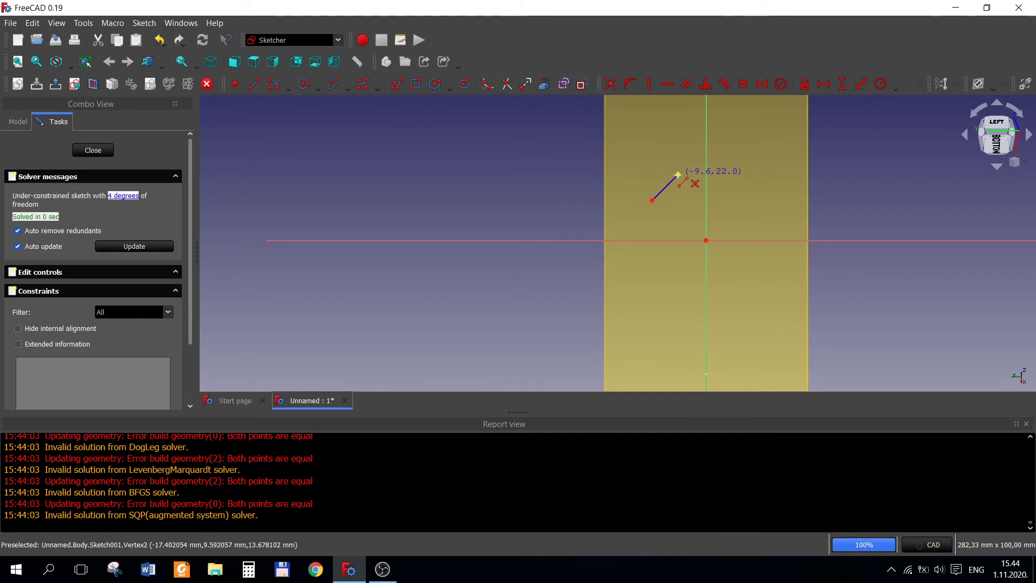
{"action": "left_click", "coordinate": [678, 174]}
{"action": "left_click", "coordinate": [743, 203]}
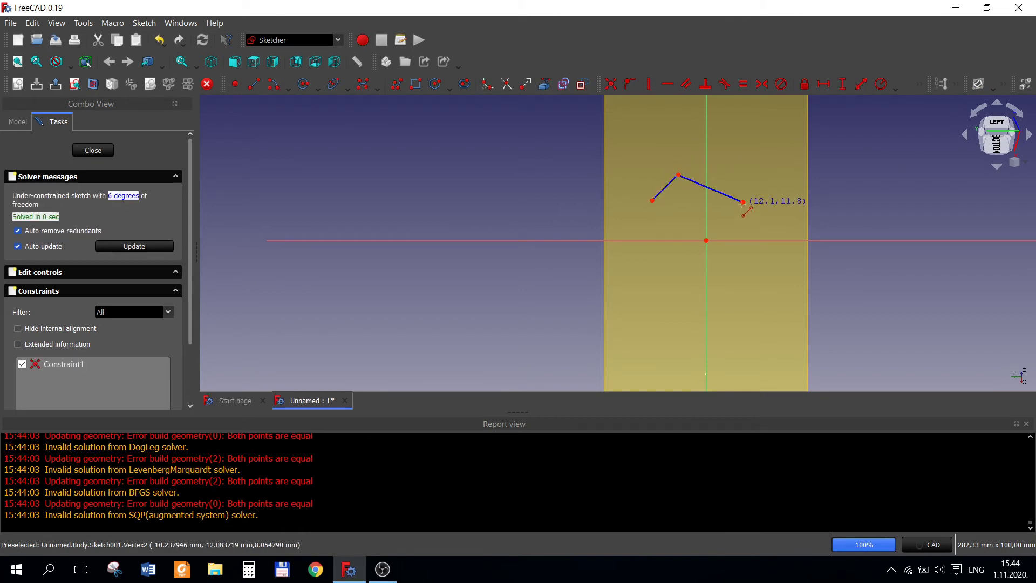
{"action": "left_click", "coordinate": [743, 255]}
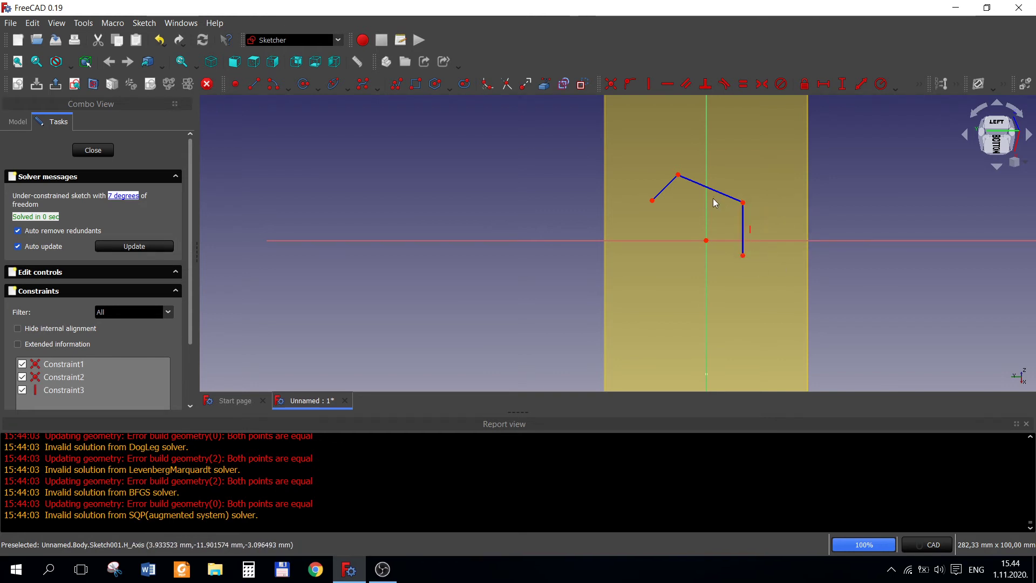
- Make the middle vertex coincident with the origin, reposition the ends, and begin a horizontal dimension
{"action": "left_click", "coordinate": [679, 174]}
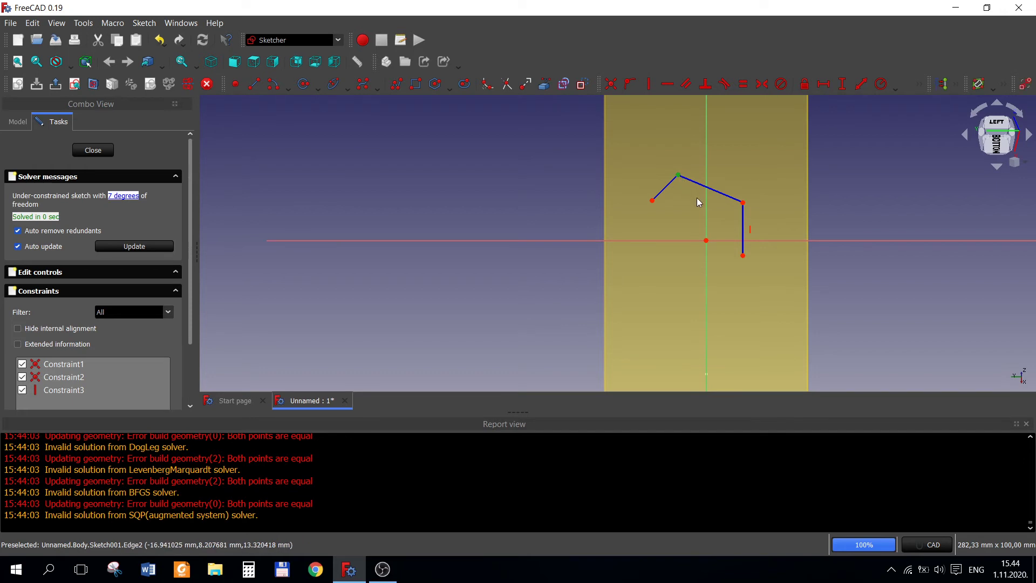
{"action": "left_click", "coordinate": [707, 241]}
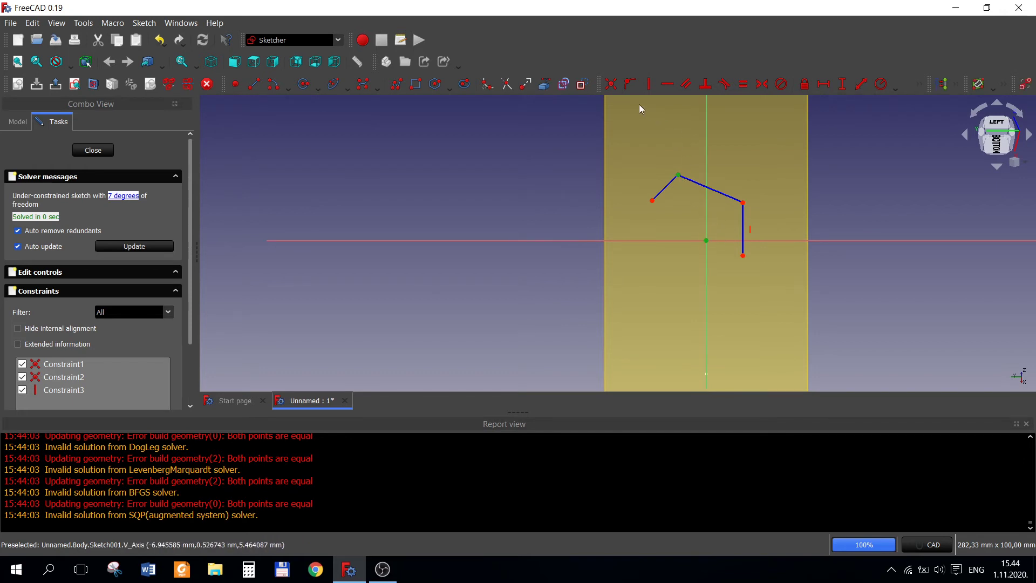
{"action": "left_click", "coordinate": [611, 83]}
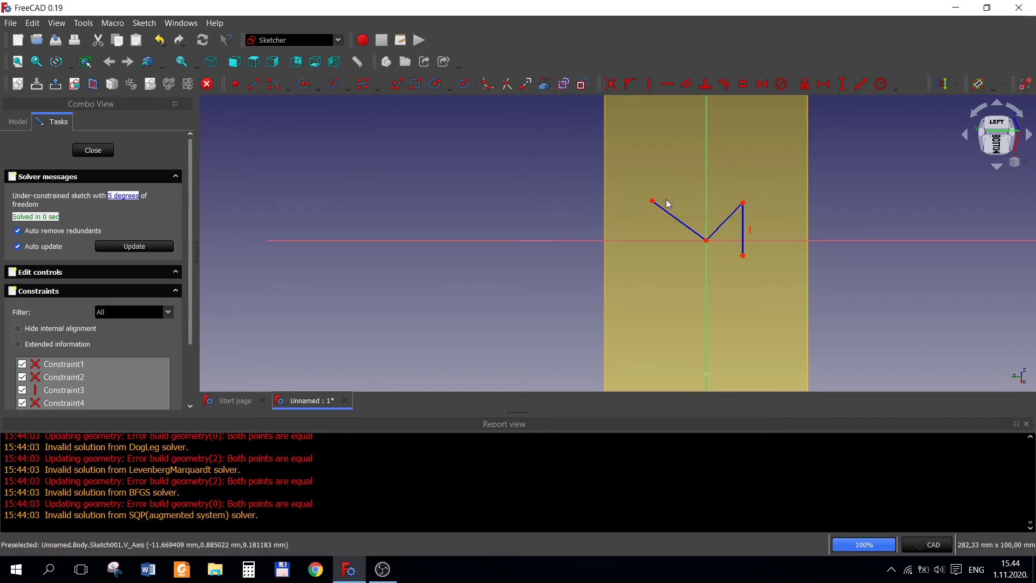
{"action": "mouse_move", "coordinate": [653, 201]}
{"action": "left_mouse_down"}
{"action": "mouse_move", "coordinate": [669, 267]}
{"action": "mouse_move", "coordinate": [657, 215]}
{"action": "left_mouse_up"}
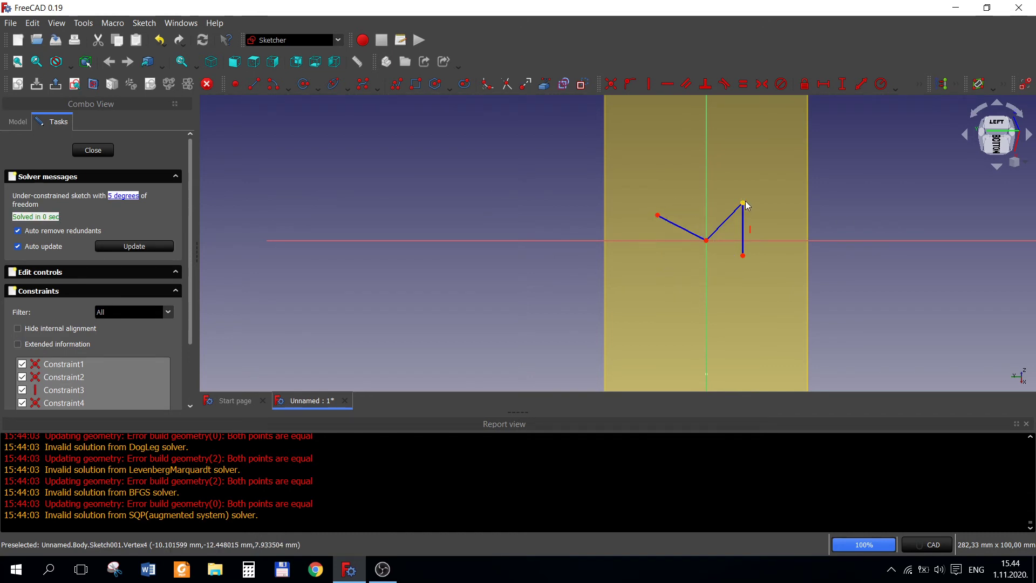
{"action": "left_click_drag", "start_coordinate": [744, 203], "coordinate": [766, 263]}
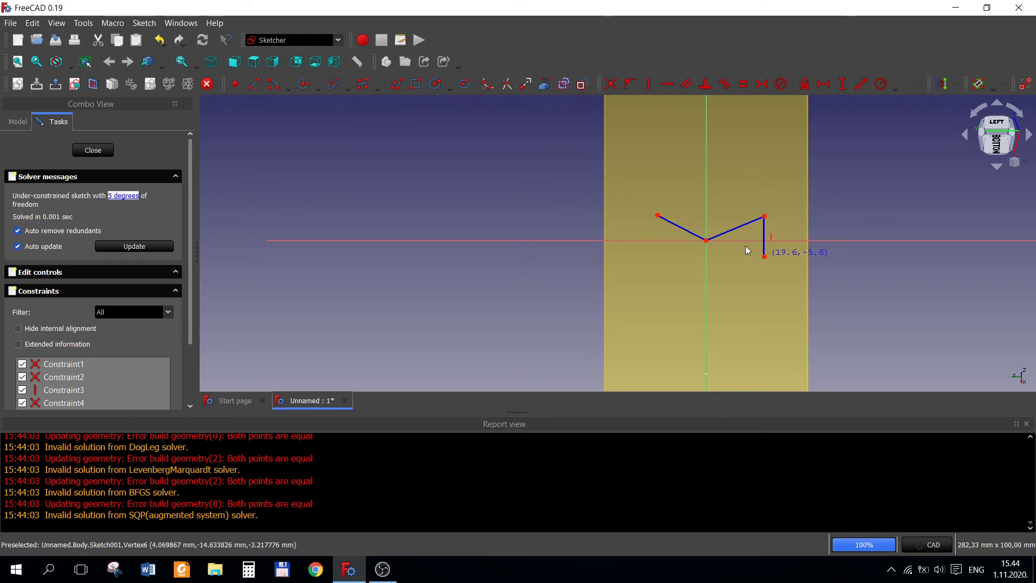
{"action": "scroll", "coordinate": [752, 191], "scroll_direction": "up", "scroll_amount": 1}
{"action": "scroll", "coordinate": [753, 191], "scroll_direction": "up", "scroll_amount": 1}
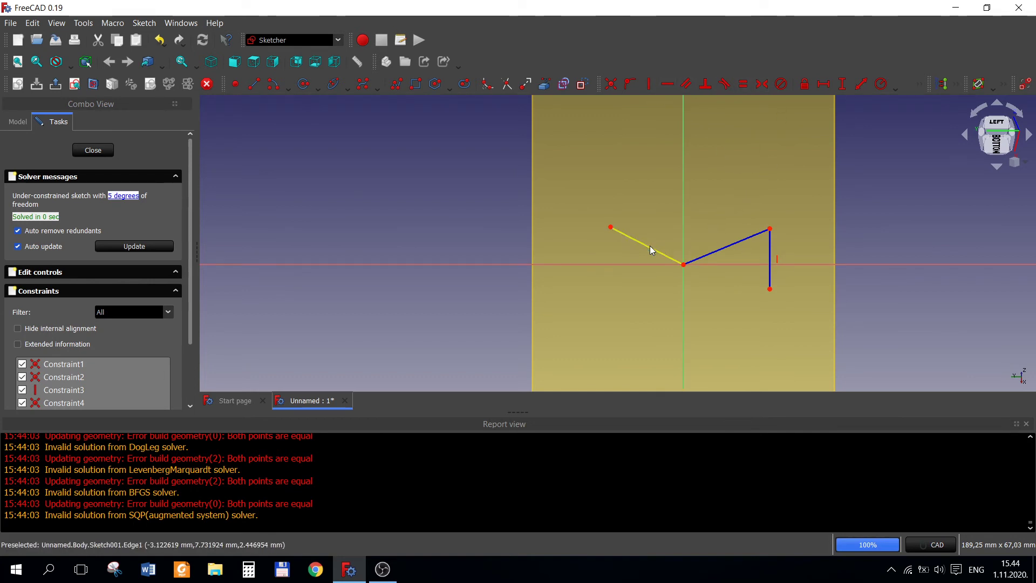
{"action": "left_click", "coordinate": [824, 84]}
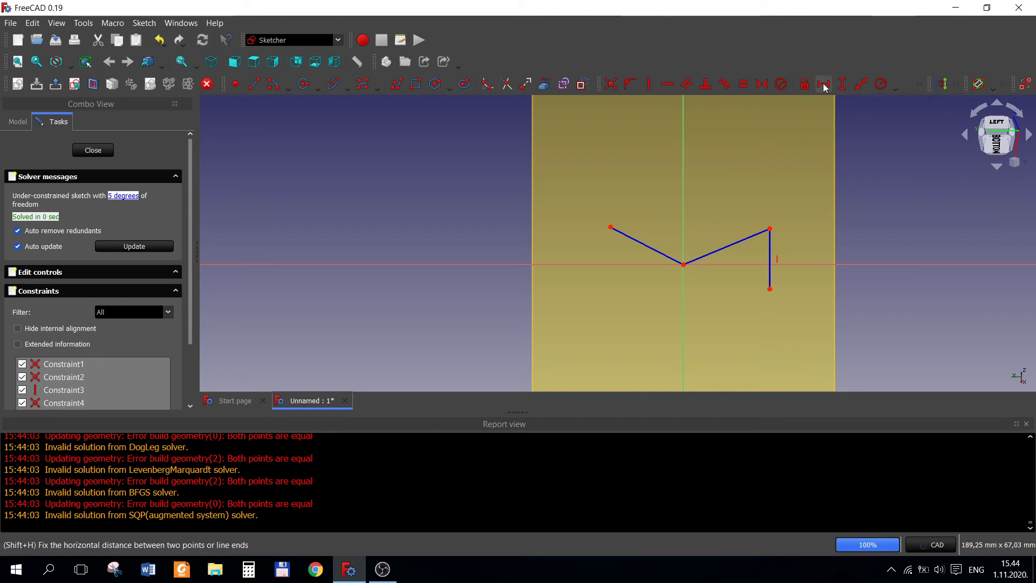
{"action": "left_click", "coordinate": [611, 227]}
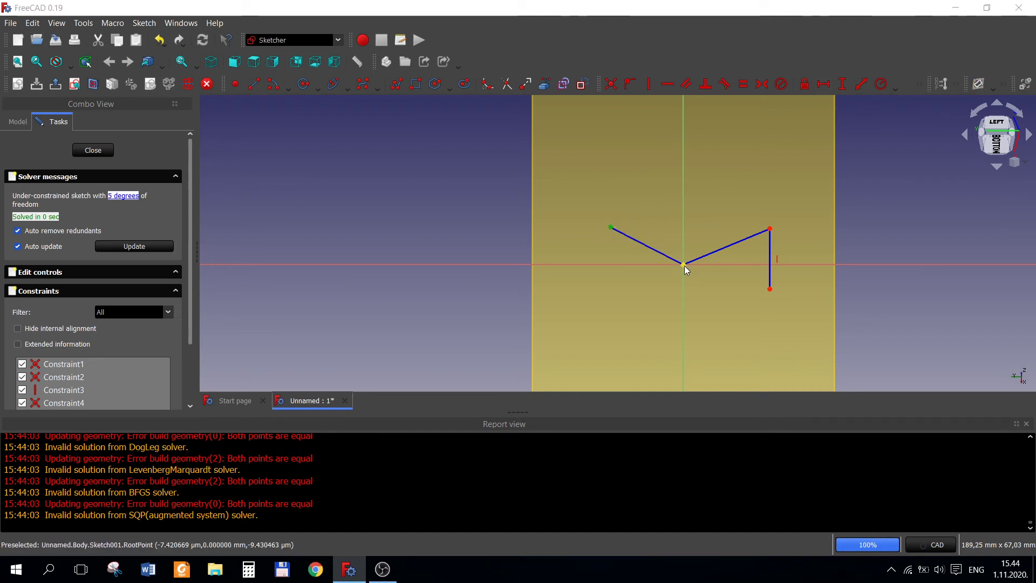
- Dimension the zigzag with 15 mm and 20 mm horizontal distances and a 14 mm vertical line
{"action": "left_click", "coordinate": [683, 264]}
{"action": "type", "text": "15"}
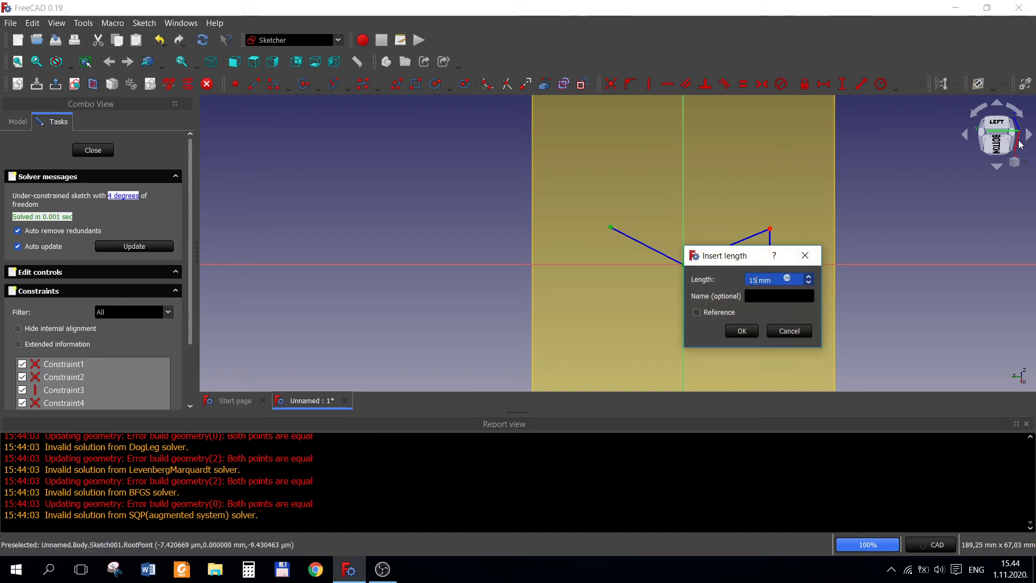
{"action": "key", "text": "Return"}
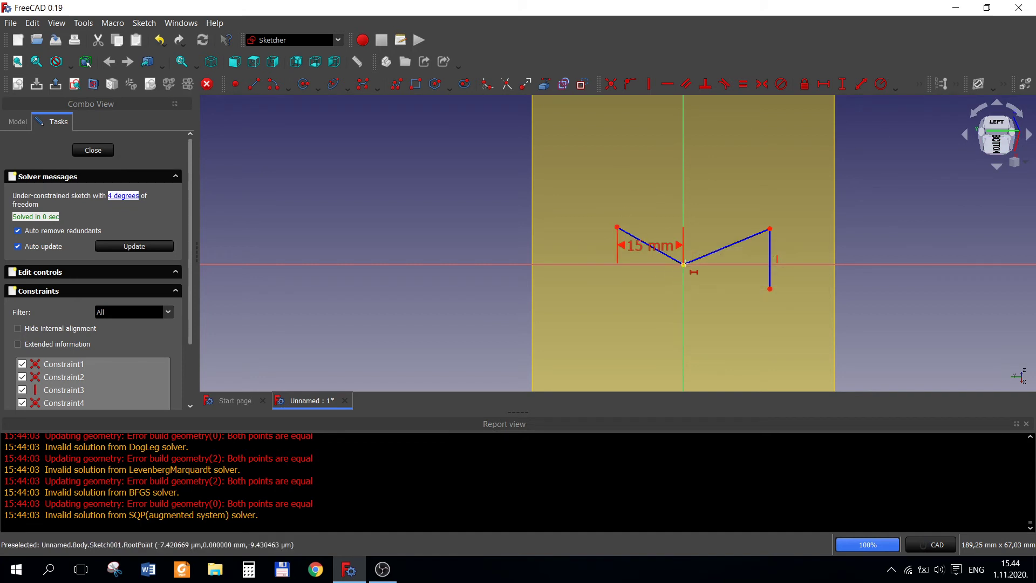
{"action": "left_click", "coordinate": [771, 228]}
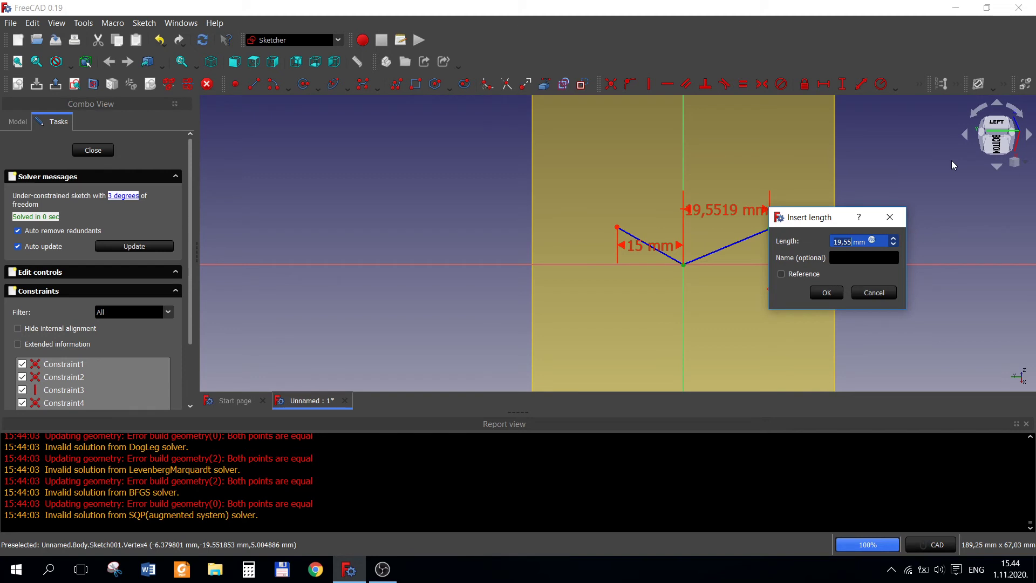
{"action": "type", "text": "20"}
{"action": "key", "text": "Return"}
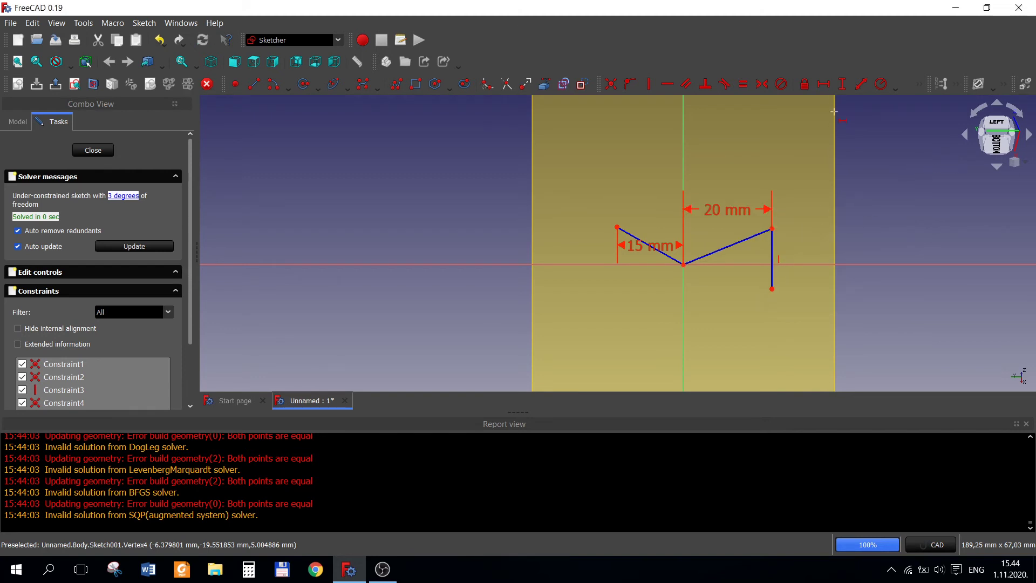
{"action": "left_click", "coordinate": [772, 264]}
{"action": "type", "text": "14"}
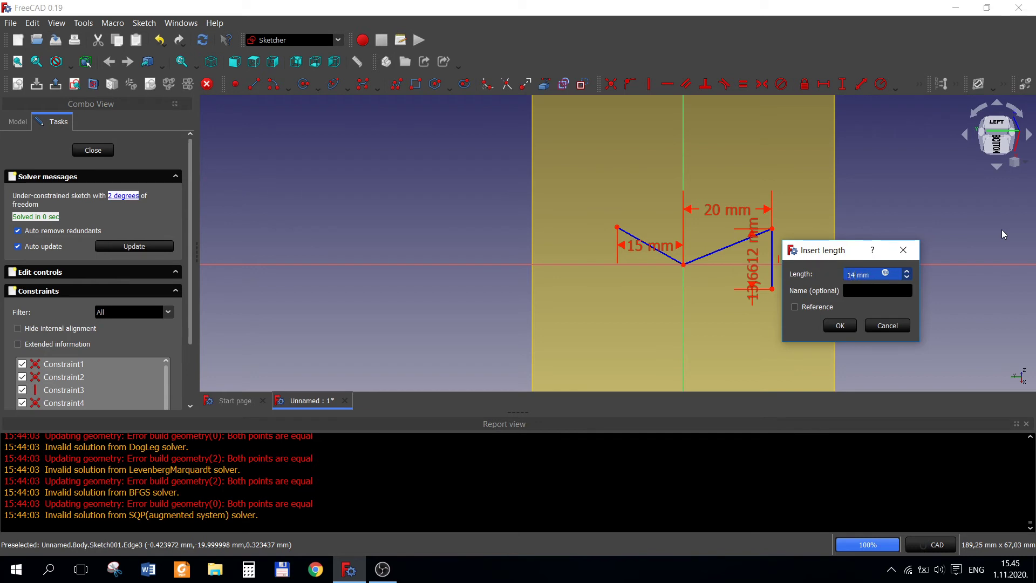
{"action": "key", "text": "Return"}
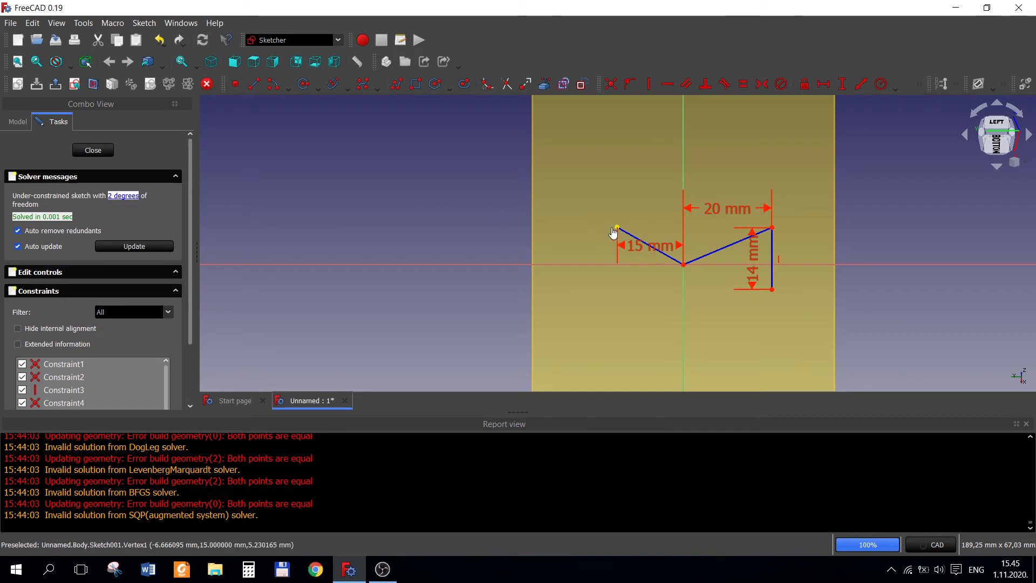
- Set the top-left vertex 10 mm vertically from the origin
{"action": "left_click", "coordinate": [591, 222]}
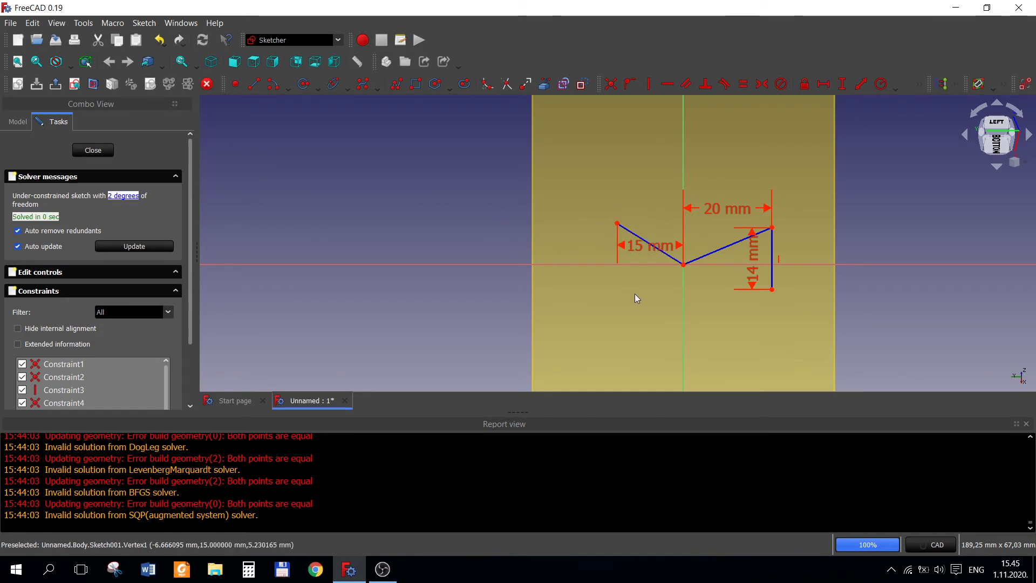
{"action": "left_click", "coordinate": [842, 84]}
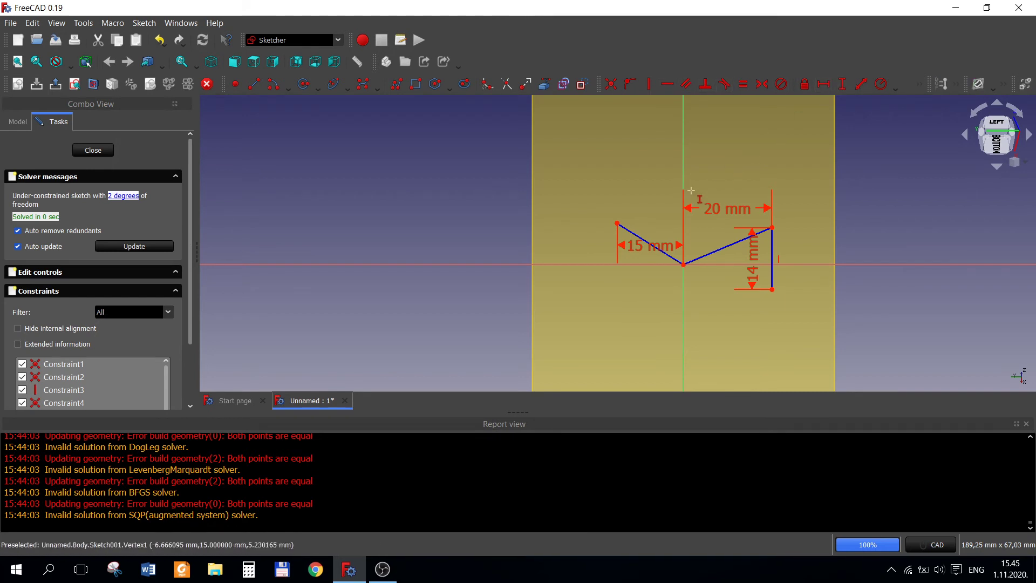
{"action": "left_click", "coordinate": [617, 223]}
{"action": "left_click", "coordinate": [653, 257]}
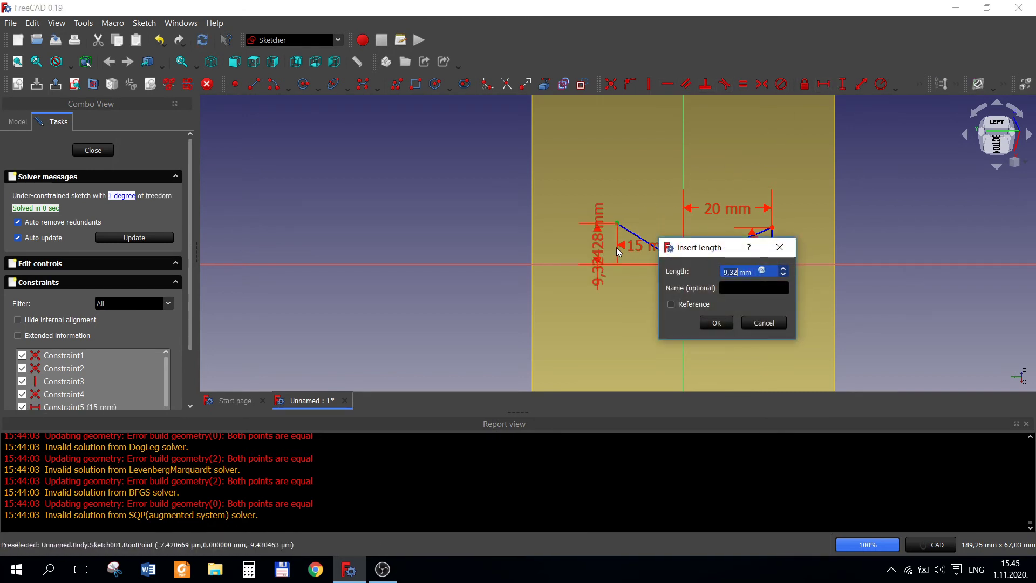
{"action": "type", "text": "0"}
{"action": "key", "text": "Return"}
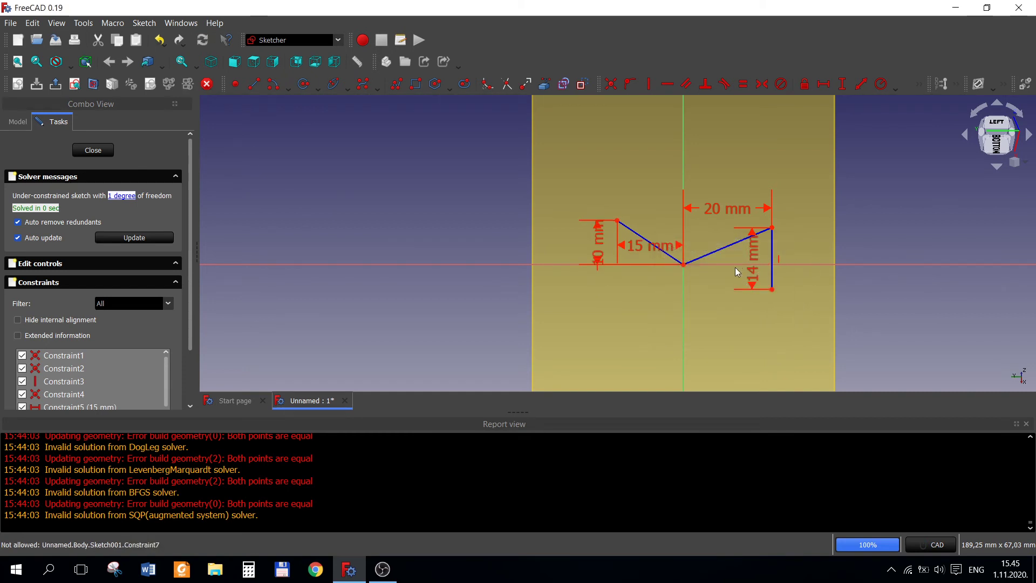
- Set a 120° angle between the two diagonal lines
{"action": "left_click", "coordinate": [921, 89]}
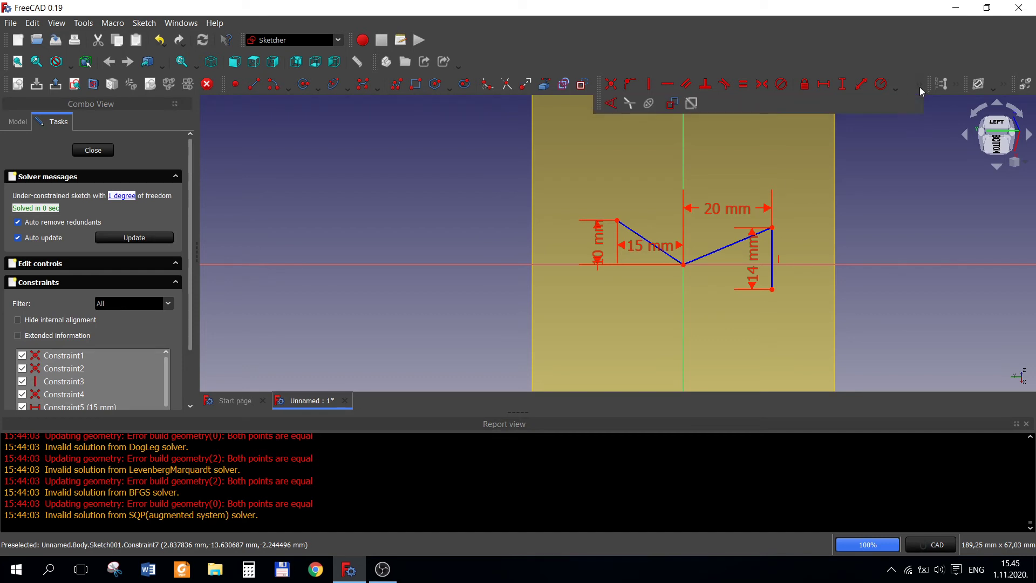
{"action": "left_click", "coordinate": [921, 86]}
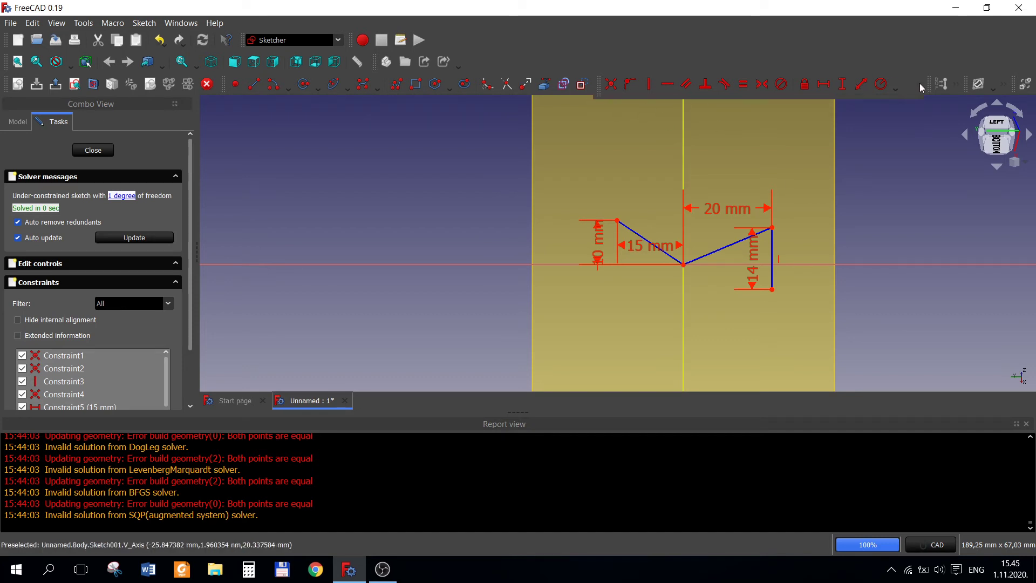
{"action": "left_click", "coordinate": [611, 103]}
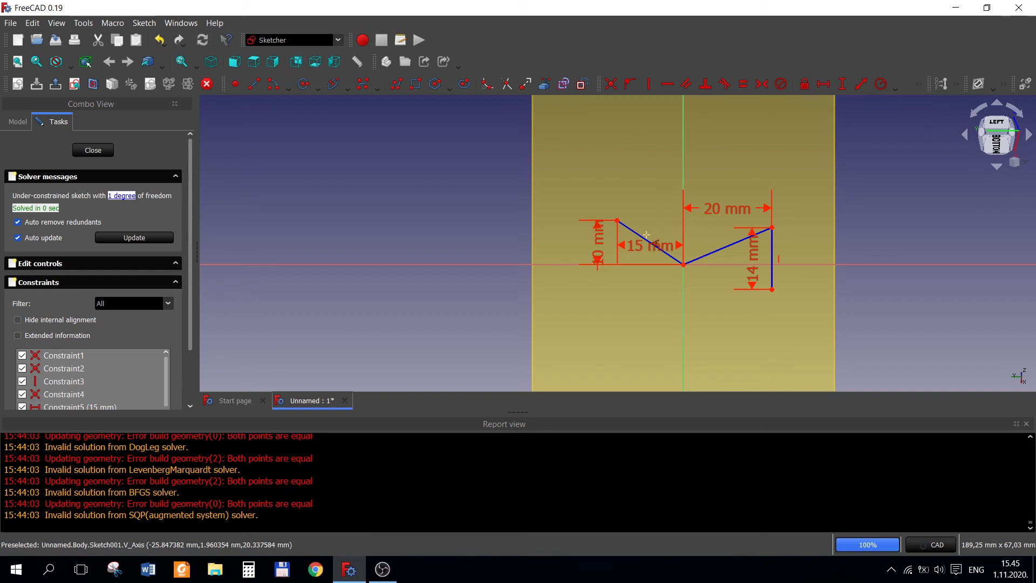
{"action": "left_click", "coordinate": [648, 241]}
{"action": "left_click", "coordinate": [702, 253]}
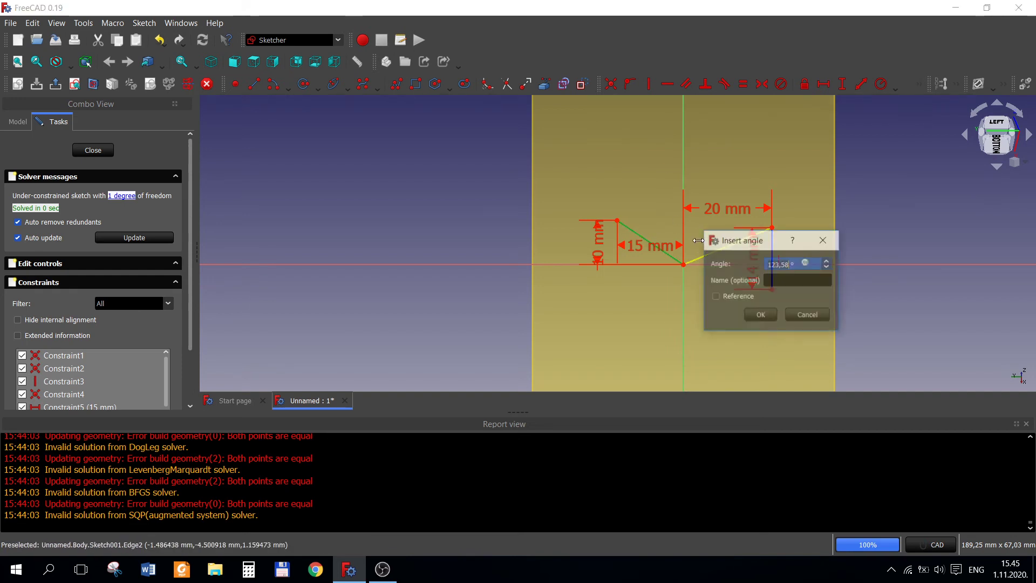
{"action": "type", "text": "120"}
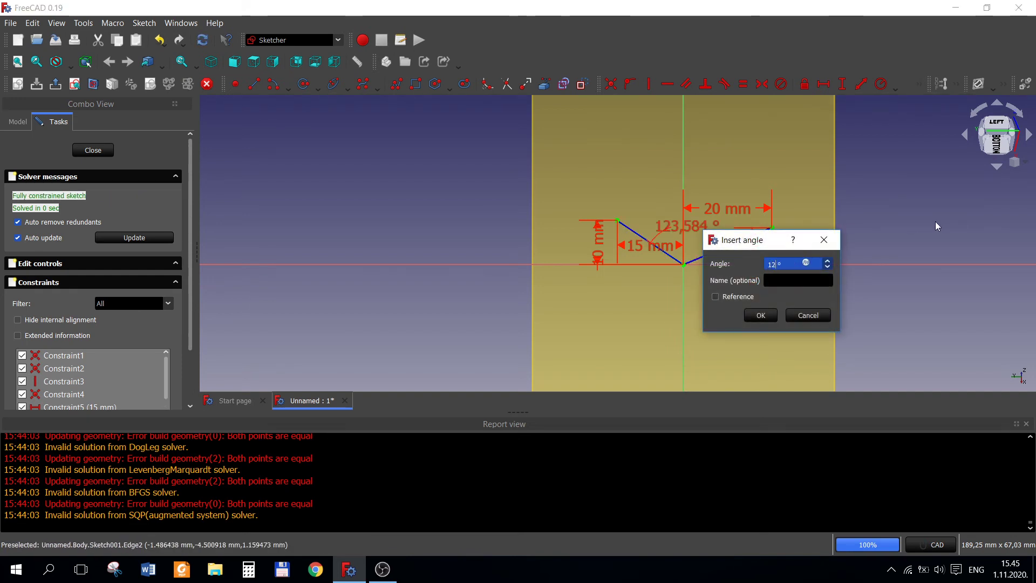
{"action": "key", "text": "Return"}
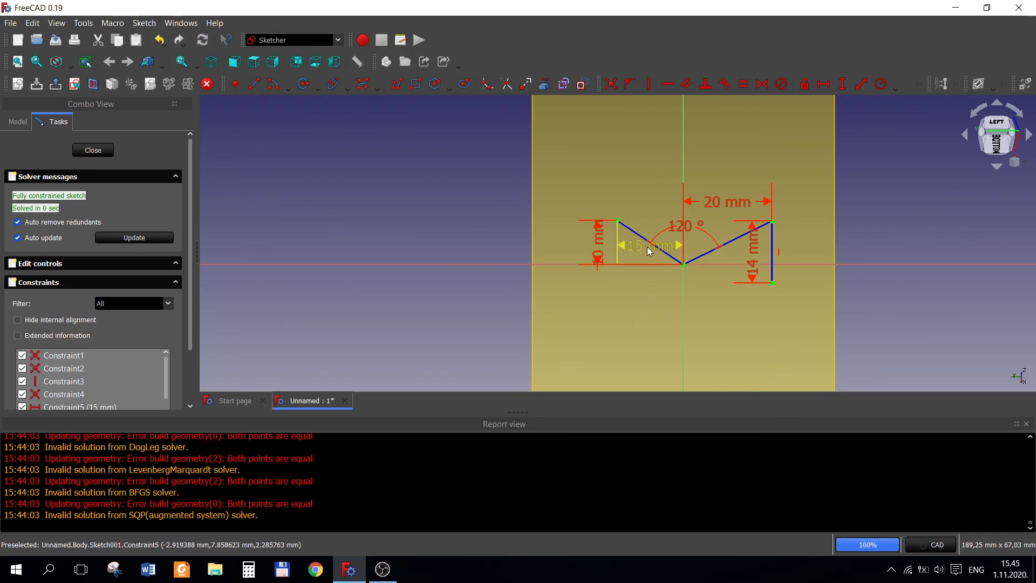
- Select both diagonals and the vertical line and apply a toolbar command to them
{"action": "left_click", "coordinate": [636, 235]}
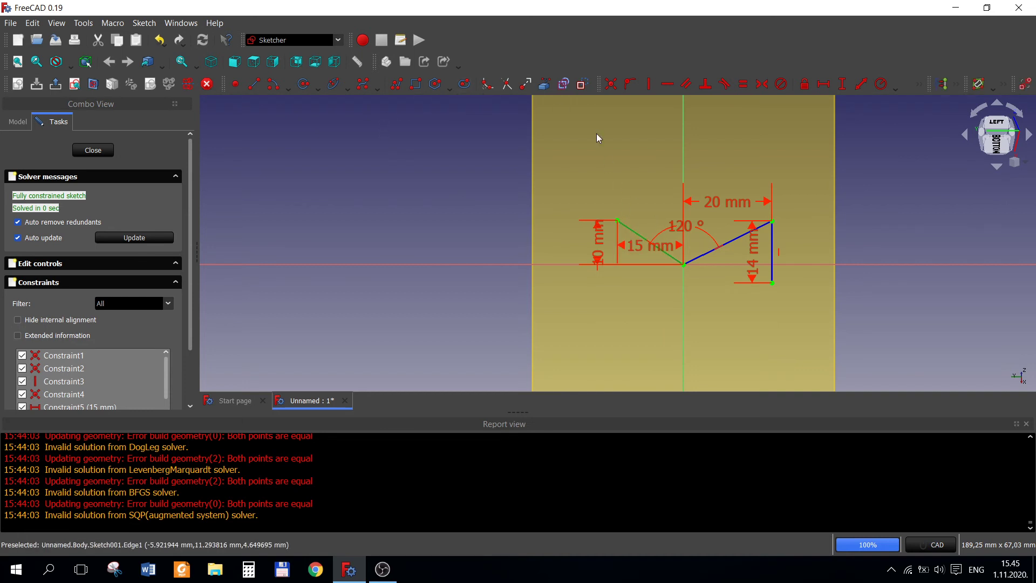
{"action": "left_click", "coordinate": [721, 247]}
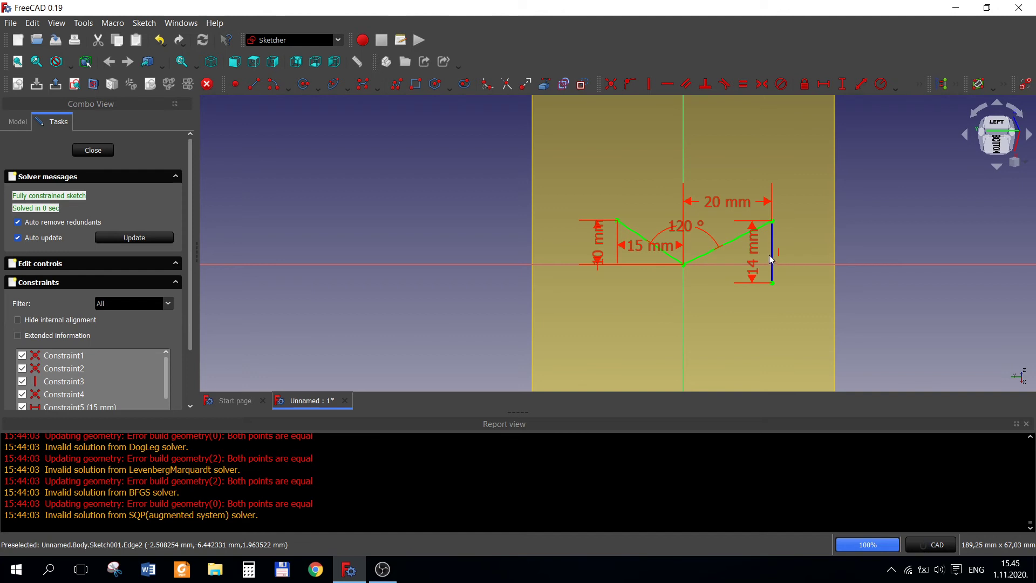
{"action": "left_click", "coordinate": [772, 255]}
{"action": "left_click", "coordinate": [584, 82]}
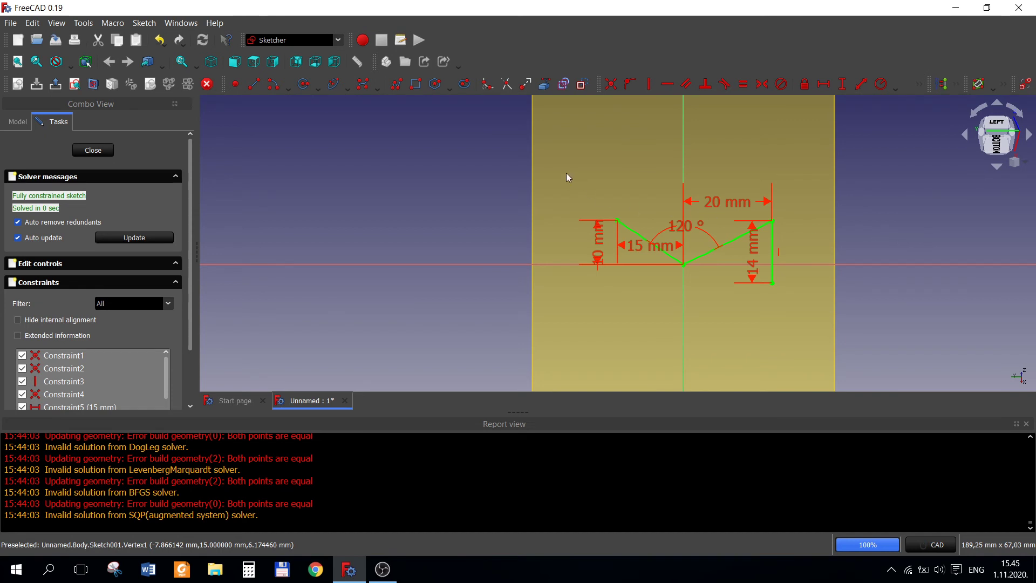
- Box-select the zigzag profile's three lines and start a Clone > Copy of them
{"action": "left_click_drag", "start_coordinate": [566, 173], "coordinate": [827, 310]}
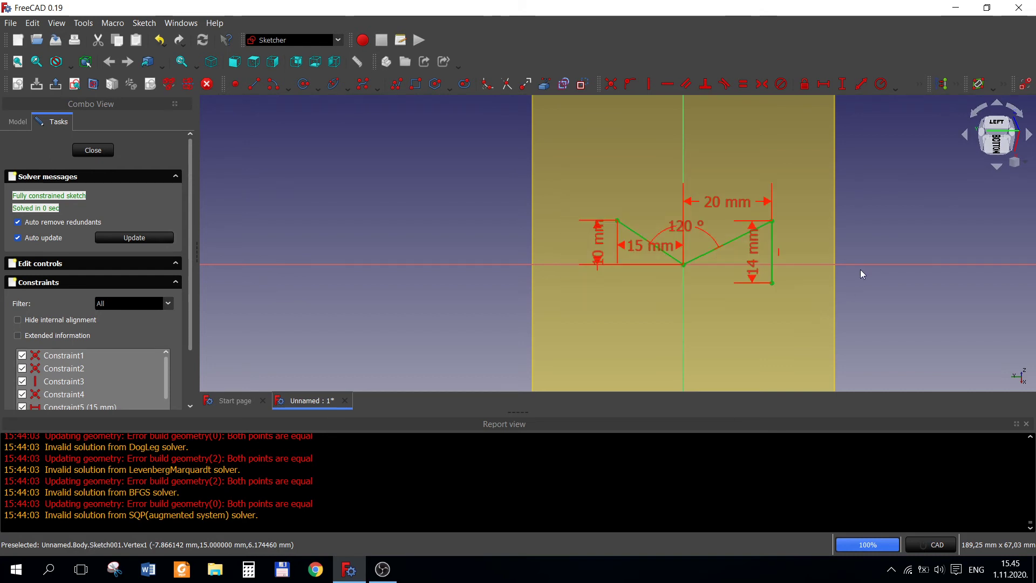
{"action": "left_click", "coordinate": [958, 85]}
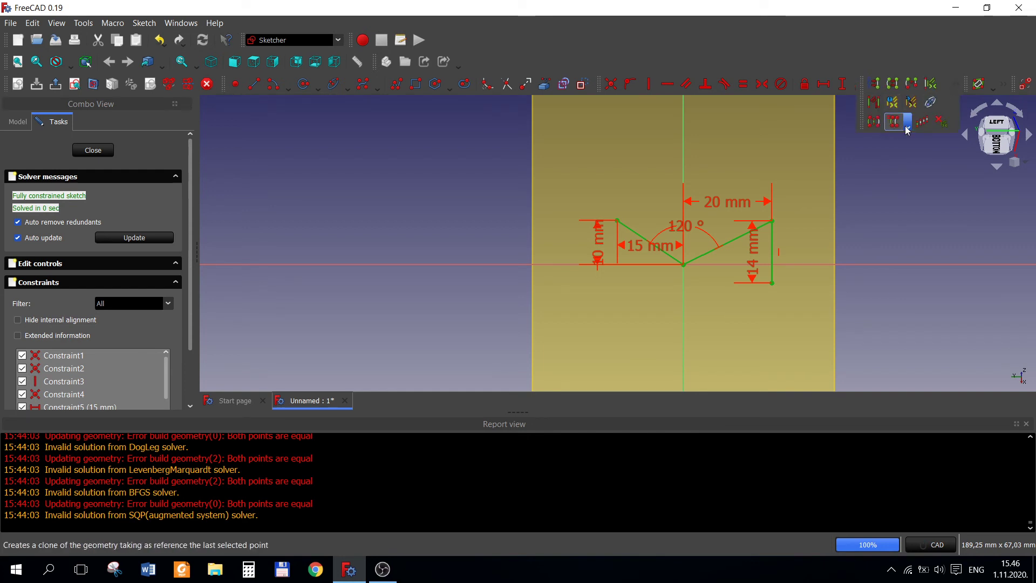
{"action": "left_click", "coordinate": [907, 128]}
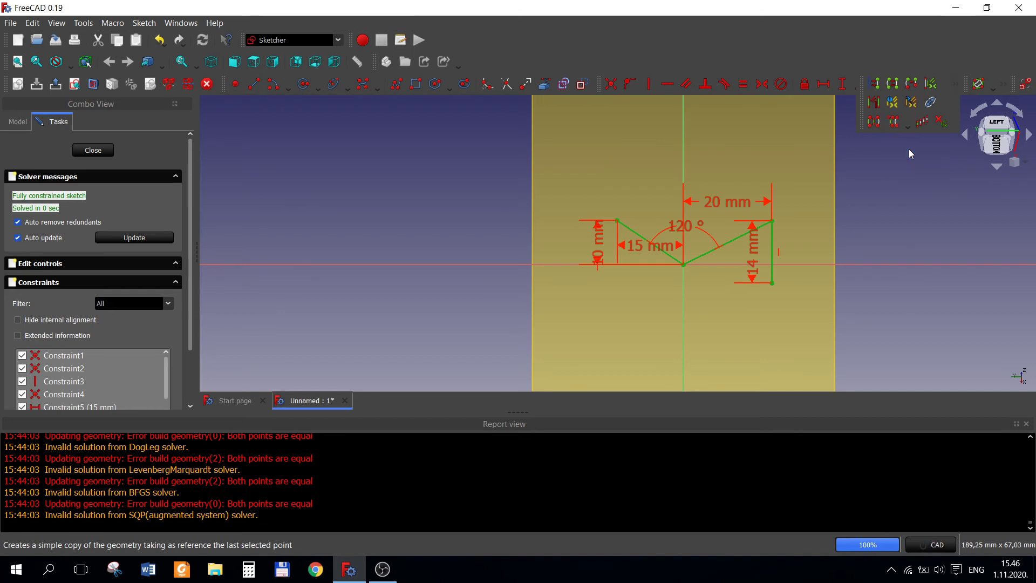
{"action": "left_click", "coordinate": [912, 153]}
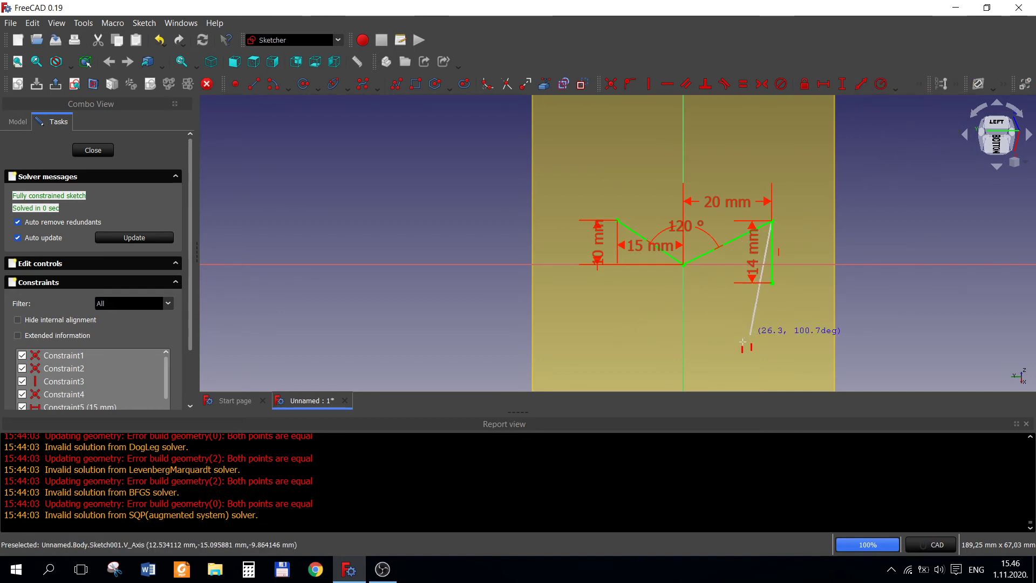
- Place the zigzag copy below the original and drag its vertices to stretch it underneath
{"action": "left_click", "coordinate": [843, 338]}
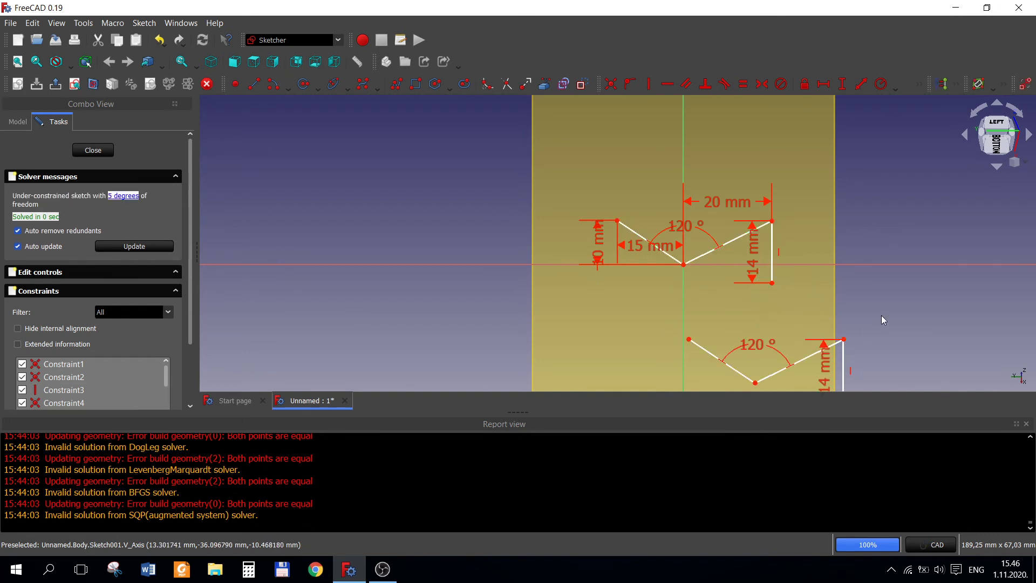
{"action": "middle_click_drag", "start_coordinate": [882, 315], "coordinate": [712, 247]}
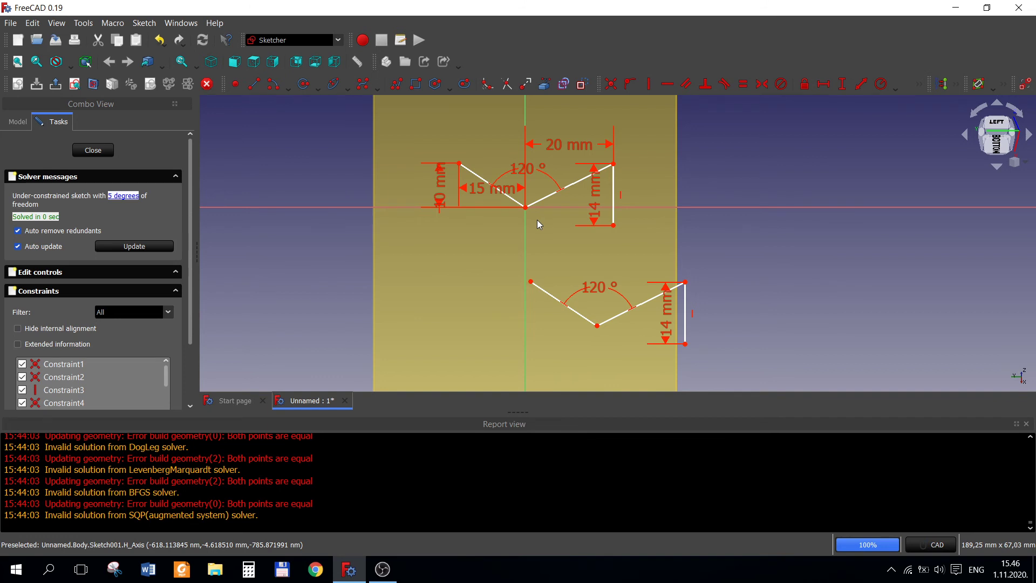
{"action": "left_click_drag", "start_coordinate": [597, 326], "coordinate": [501, 292]}
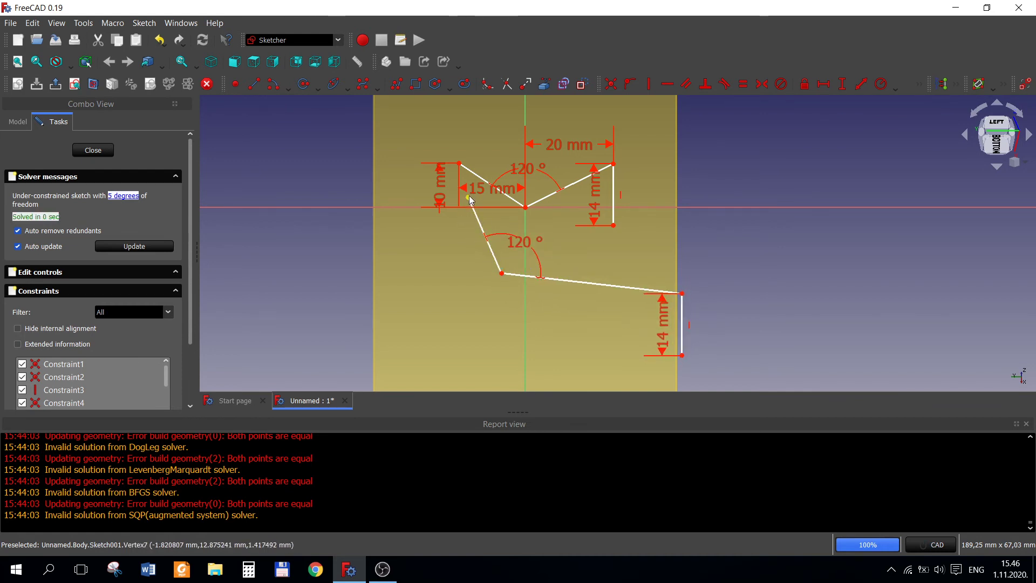
{"action": "mouse_move", "coordinate": [468, 201]}
{"action": "left_mouse_down"}
{"action": "mouse_move", "coordinate": [487, 288]}
{"action": "mouse_move", "coordinate": [478, 255]}
{"action": "mouse_move", "coordinate": [454, 262]}
{"action": "left_mouse_up"}
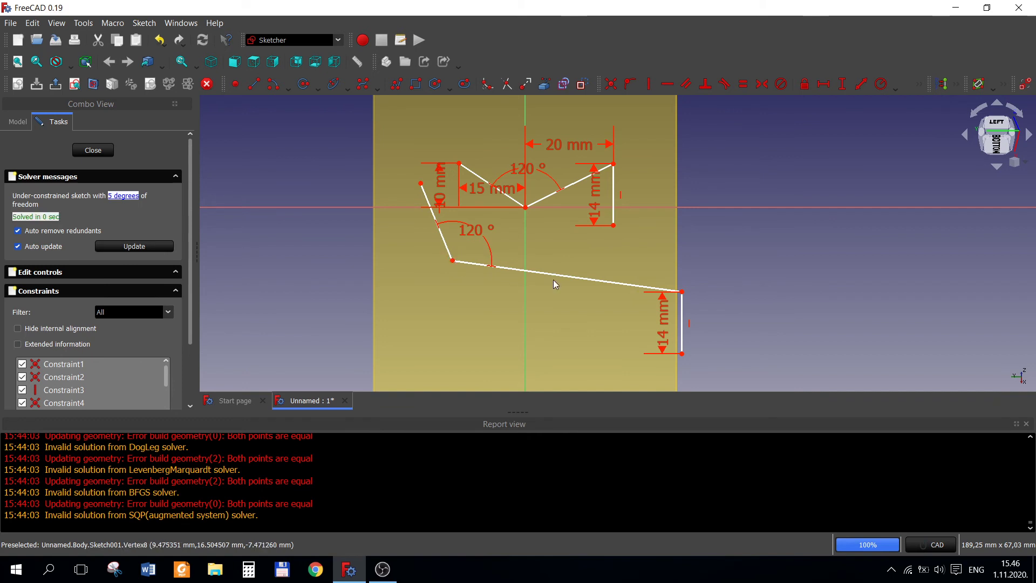
{"action": "mouse_move", "coordinate": [684, 292]}
{"action": "left_mouse_down"}
{"action": "mouse_move", "coordinate": [616, 257]}
{"action": "mouse_move", "coordinate": [624, 264]}
{"action": "left_mouse_up"}
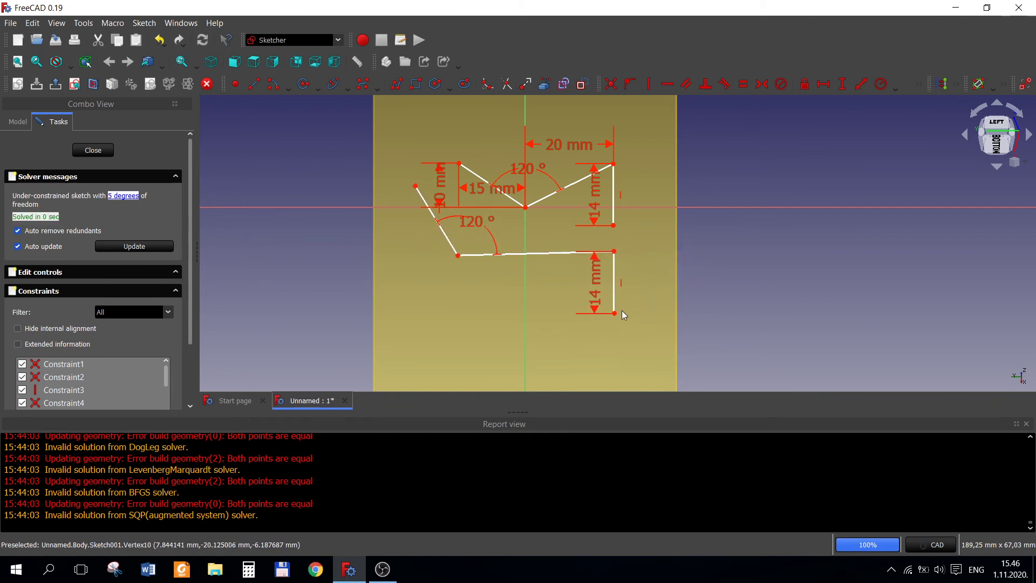
{"action": "mouse_move", "coordinate": [615, 312]}
{"action": "left_mouse_down"}
{"action": "mouse_move", "coordinate": [633, 306]}
{"action": "mouse_move", "coordinate": [605, 310]}
{"action": "left_mouse_up"}
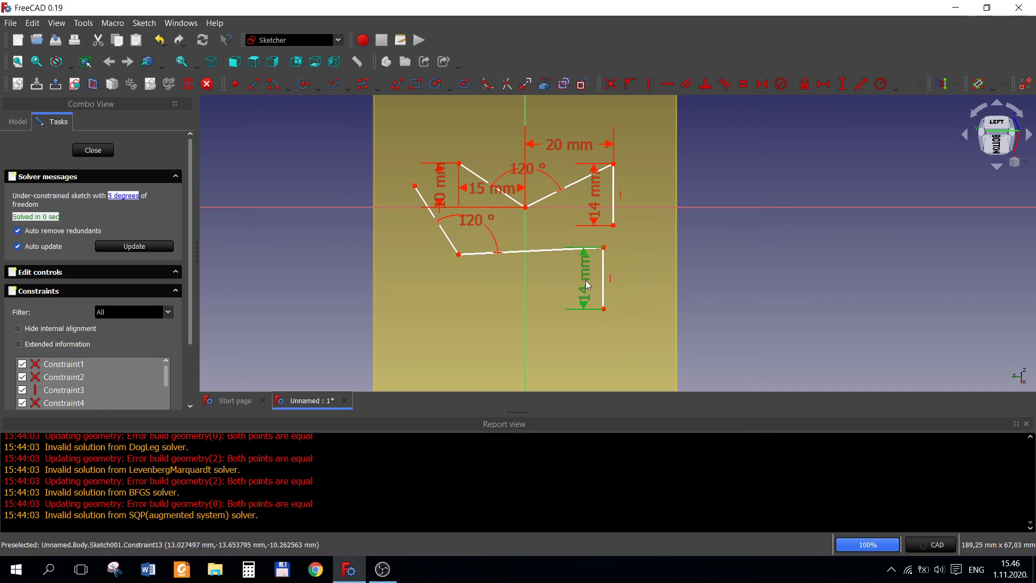
- Delete the copy's 14 mm vertical dimension and vertical line, then make the two bottom-right endpoints coincident
{"action": "key", "text": "Delete"}
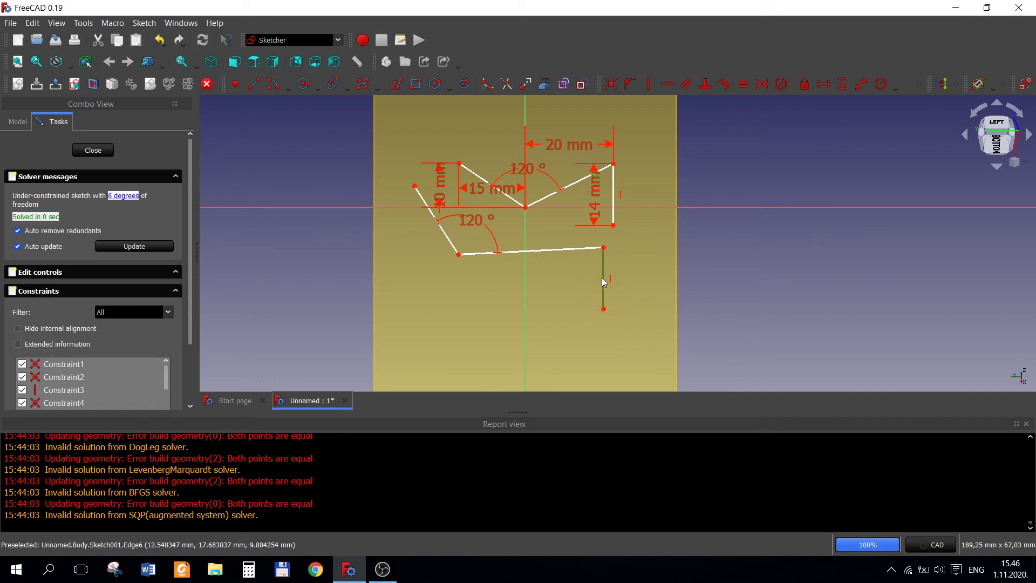
{"action": "key", "text": "Delete"}
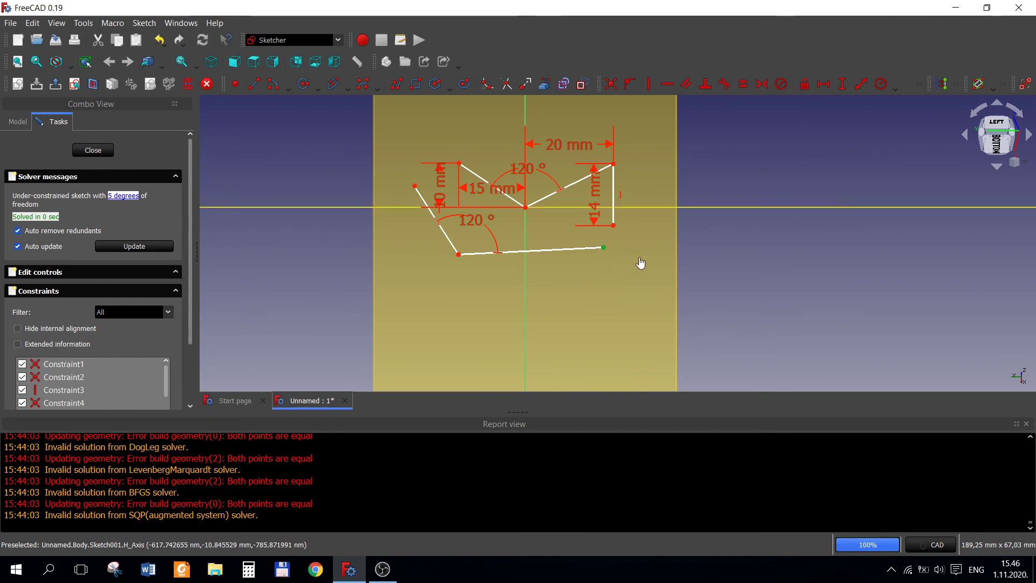
{"action": "left_click_drag", "start_coordinate": [566, 214], "coordinate": [645, 269]}
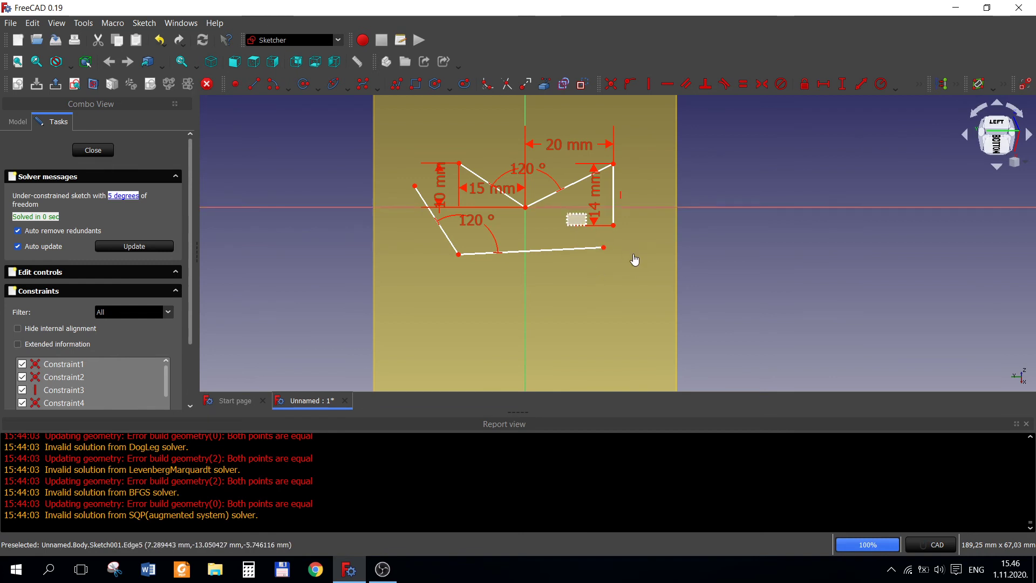
{"action": "left_click", "coordinate": [610, 83]}
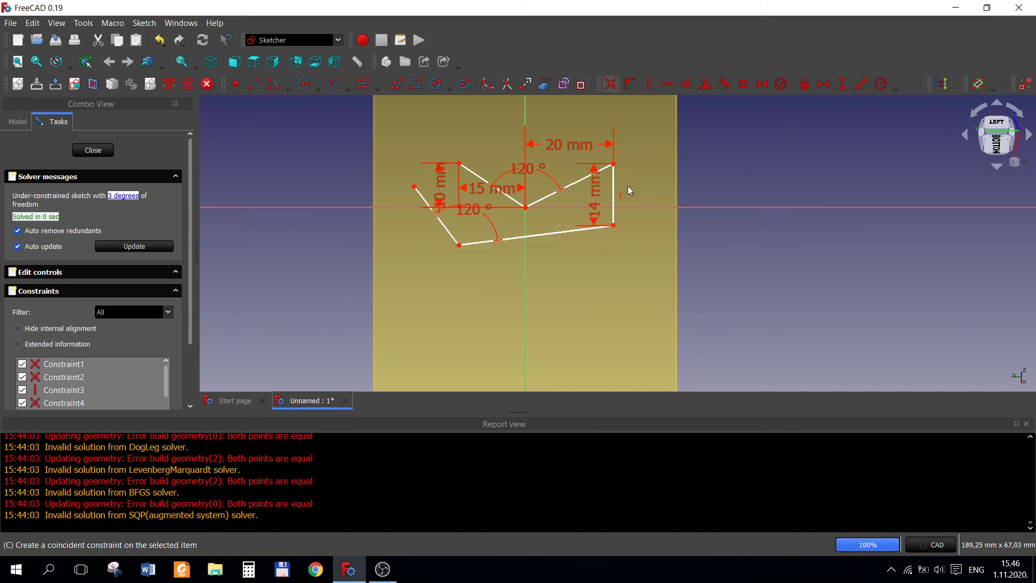
- Join the copy's left end to the original's top-left vertex, then raise the lower-left corner
{"action": "scroll", "coordinate": [432, 163], "scroll_direction": "up", "scroll_amount": 2}
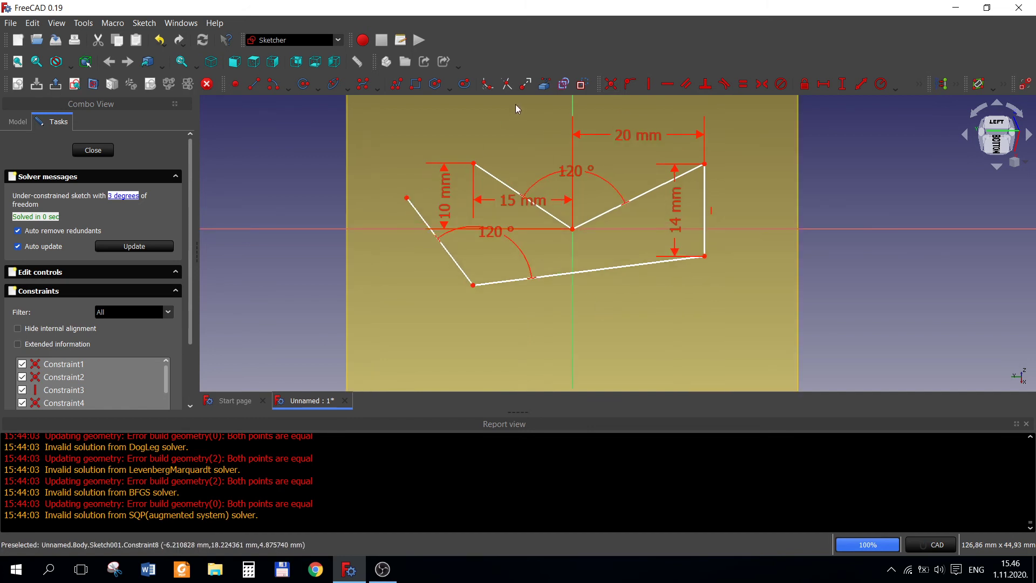
{"action": "left_click", "coordinate": [254, 83]}
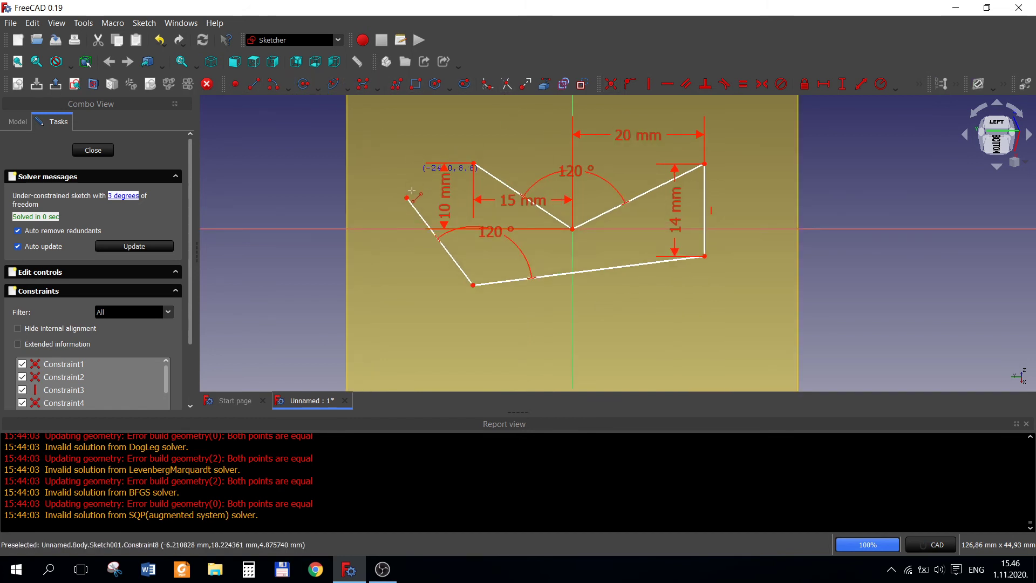
{"action": "left_click", "coordinate": [407, 197]}
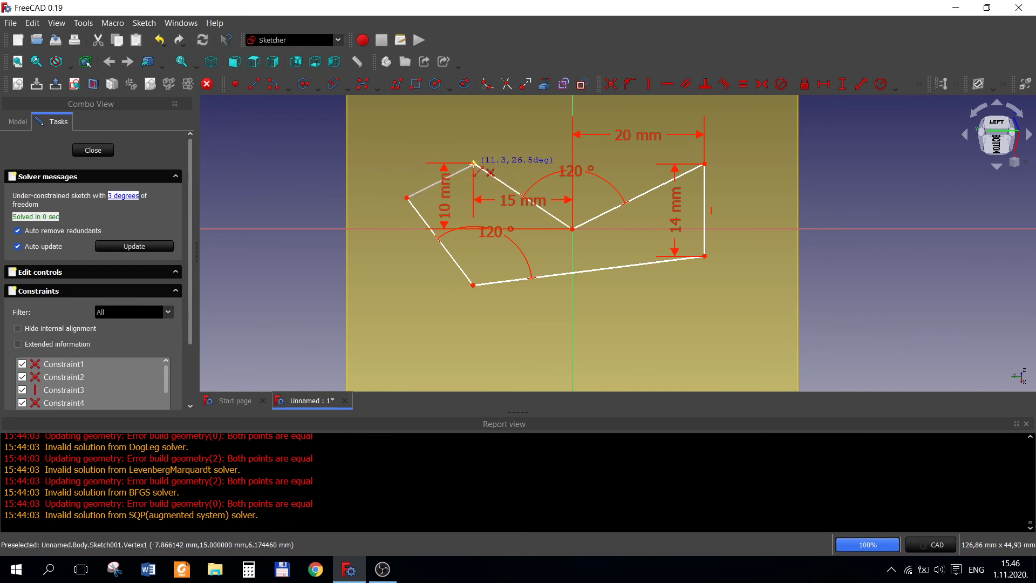
{"action": "left_click", "coordinate": [474, 163]}
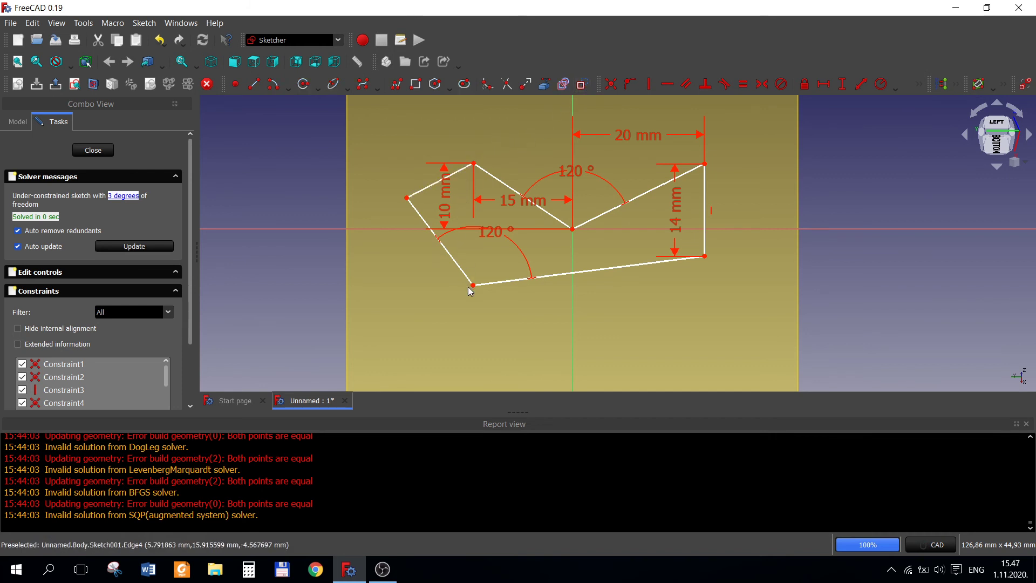
{"action": "left_click_drag", "start_coordinate": [473, 285], "coordinate": [536, 285]}
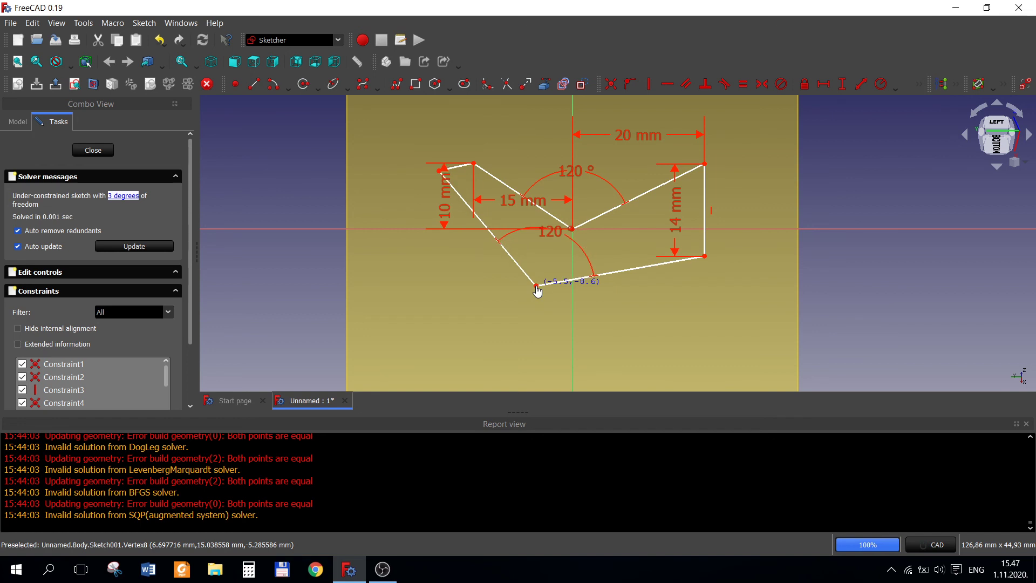
{"action": "left_click_drag", "start_coordinate": [439, 172], "coordinate": [457, 199]}
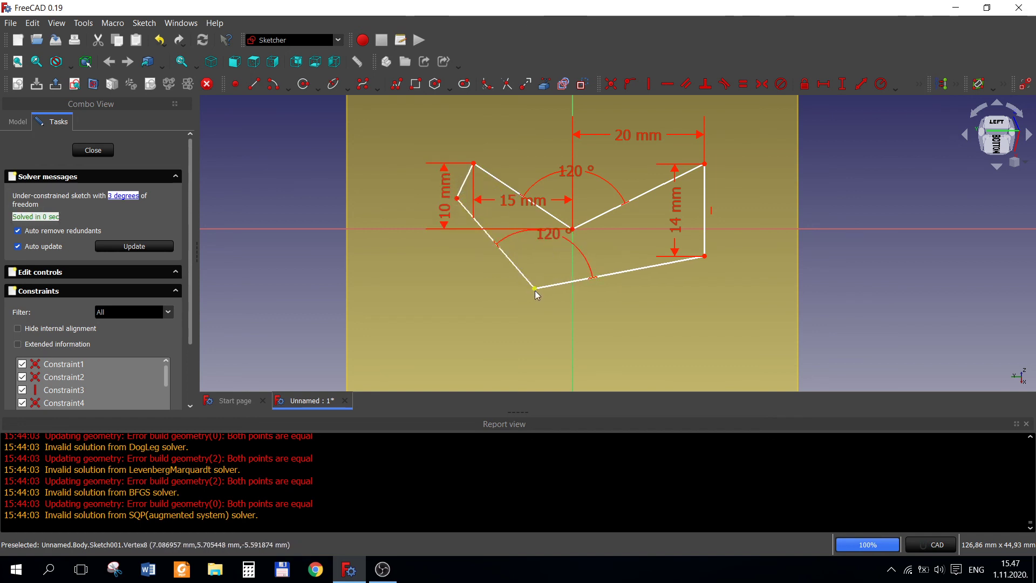
{"action": "left_click_drag", "start_coordinate": [535, 290], "coordinate": [529, 275]}
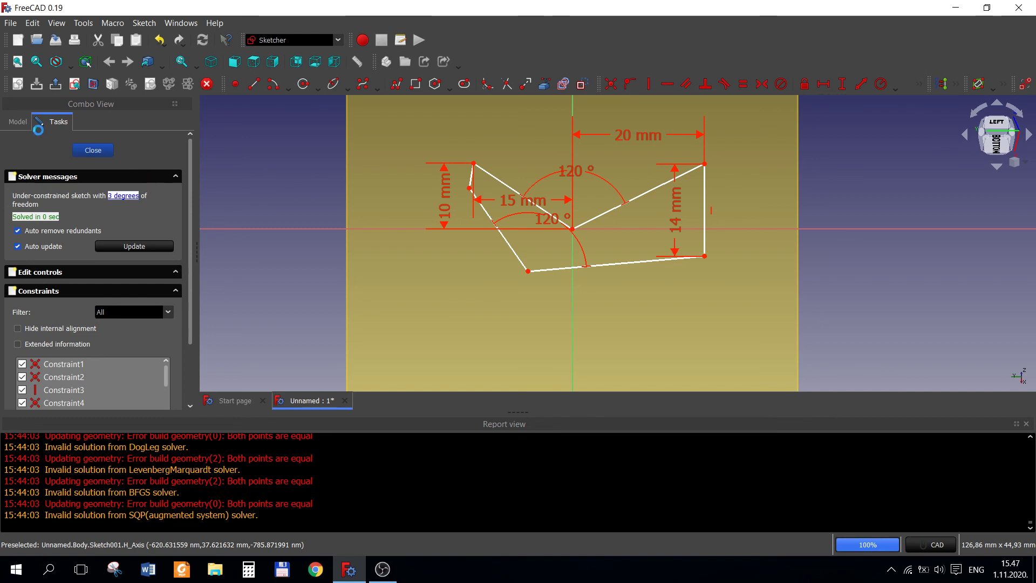
- Close Sketch001 and select it together with the S-path Sketch in the Model tree
{"action": "key", "text": "Escape"}
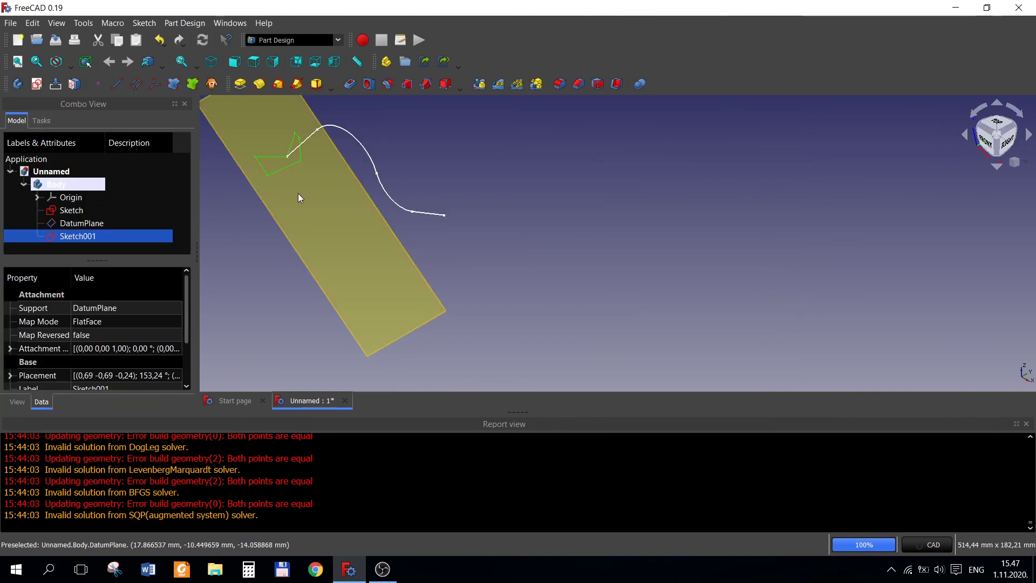
{"action": "middle_click_drag", "start_coordinate": [343, 216], "coordinate": [366, 245]}
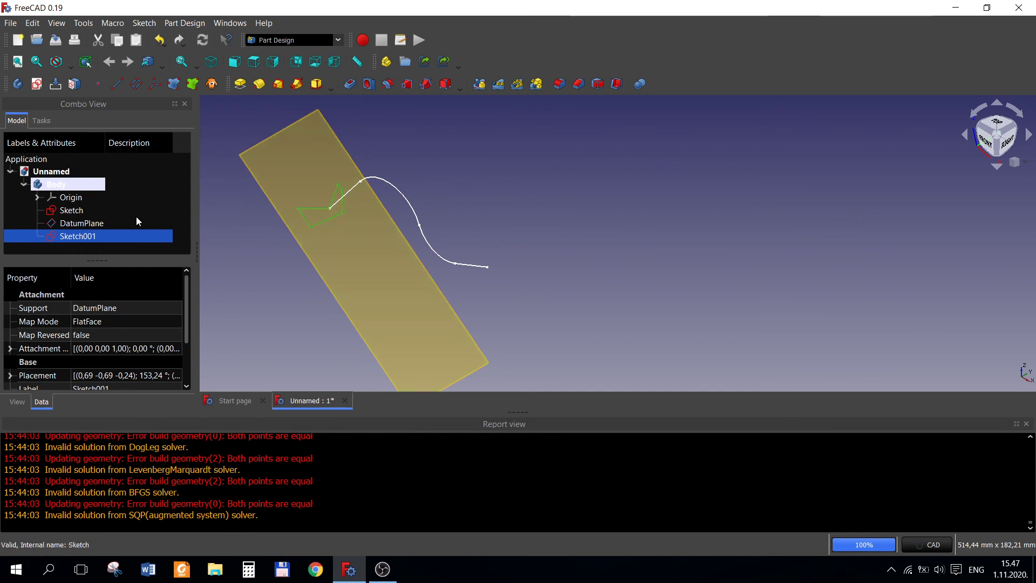
{"action": "left_click", "coordinate": [208, 187]}
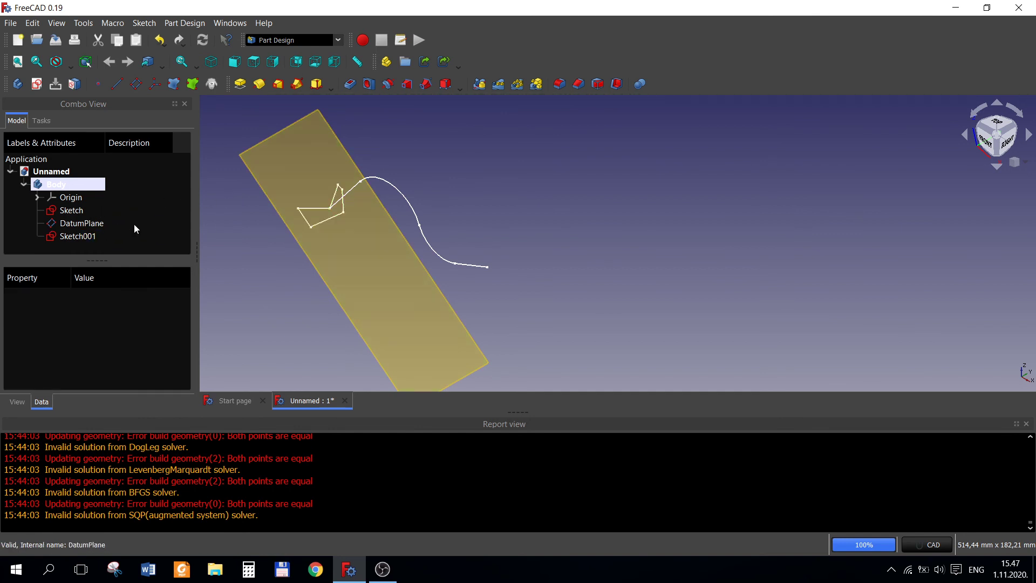
{"action": "left_click", "coordinate": [79, 240]}
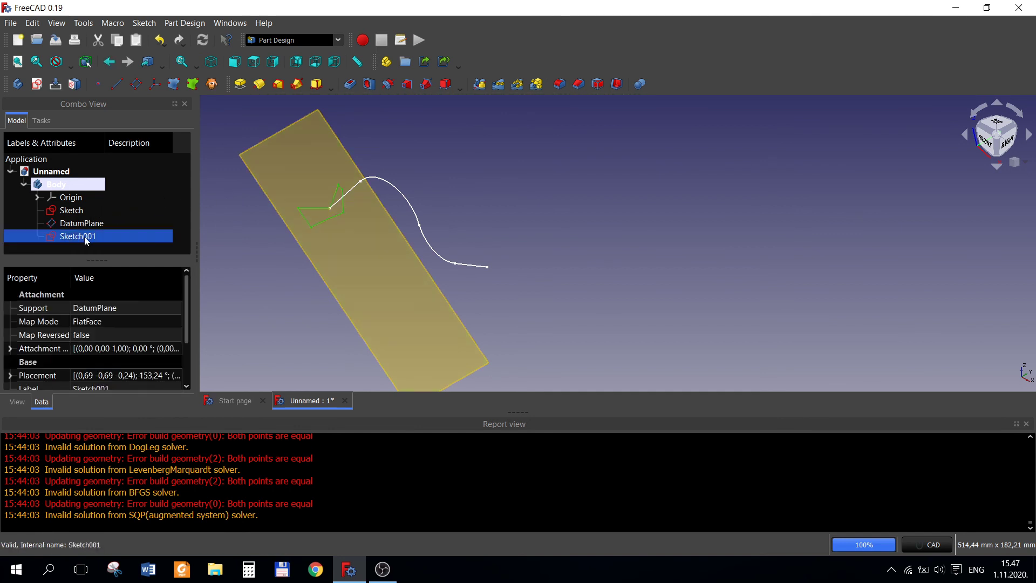
{"action": "left_click", "coordinate": [75, 212], "text": "ctrl"}
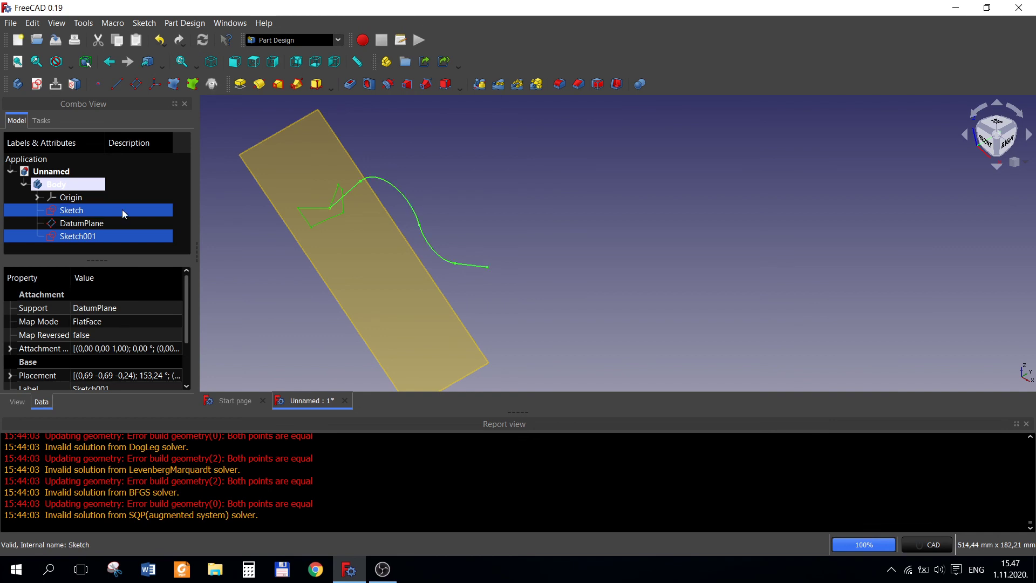
{"action": "left_click", "coordinate": [230, 219]}
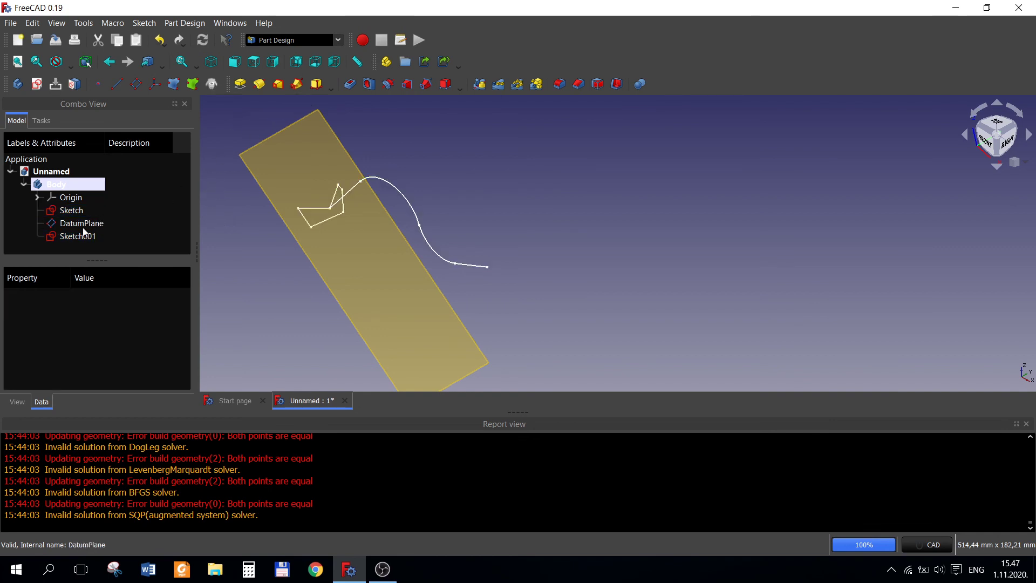
{"action": "left_click", "coordinate": [76, 241]}
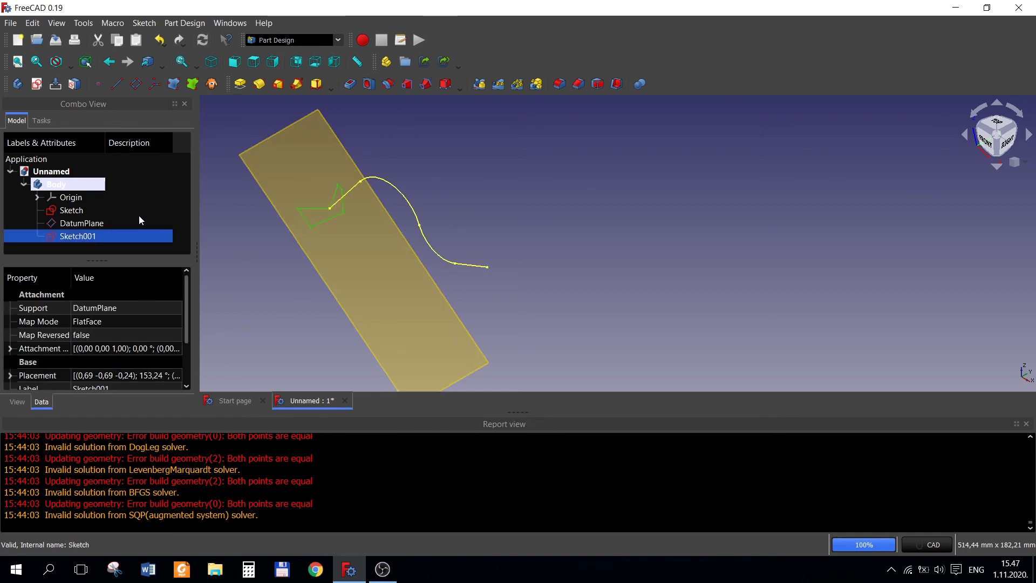
{"action": "left_click", "coordinate": [79, 214], "text": "ctrl"}
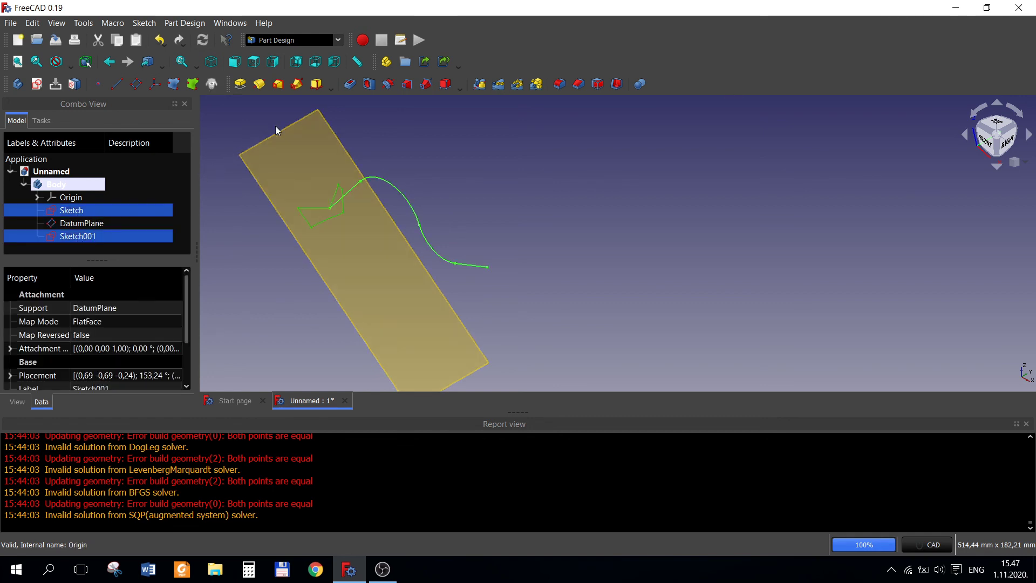
- Create a Subtractive Pipe sweeping Sketch001 along the S-path Sketch
{"action": "left_click", "coordinate": [426, 84]}
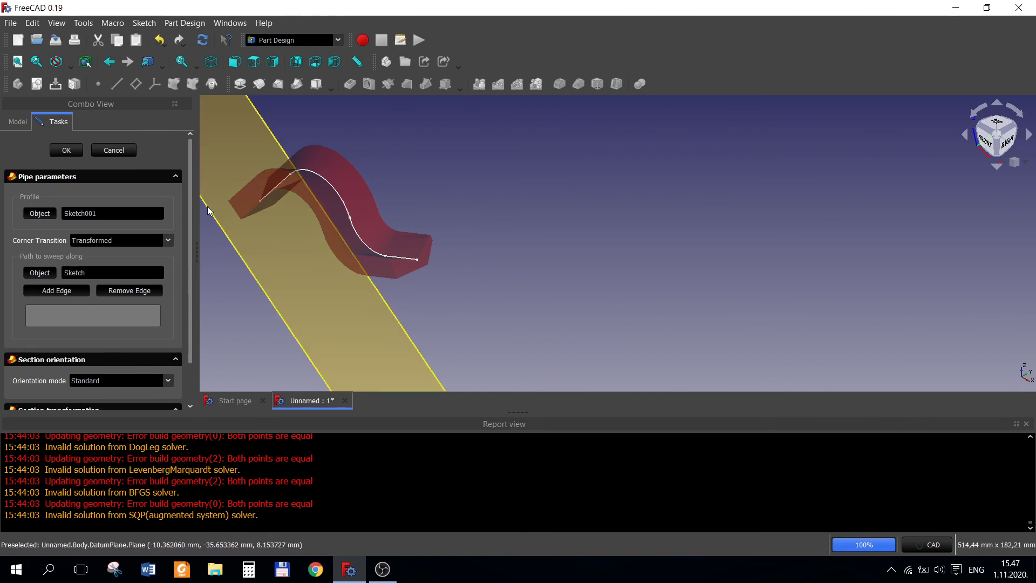
{"action": "left_click", "coordinate": [66, 150]}
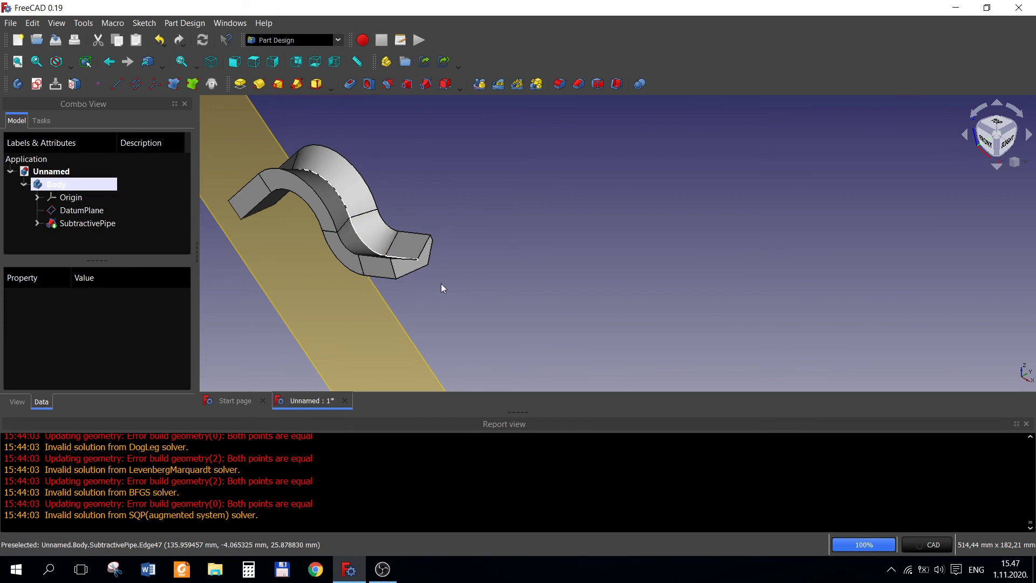
- Hide the DatumPlane so only the swept pipe solid remains visible
{"action": "middle_click_drag", "start_coordinate": [442, 288], "coordinate": [215, 240]}
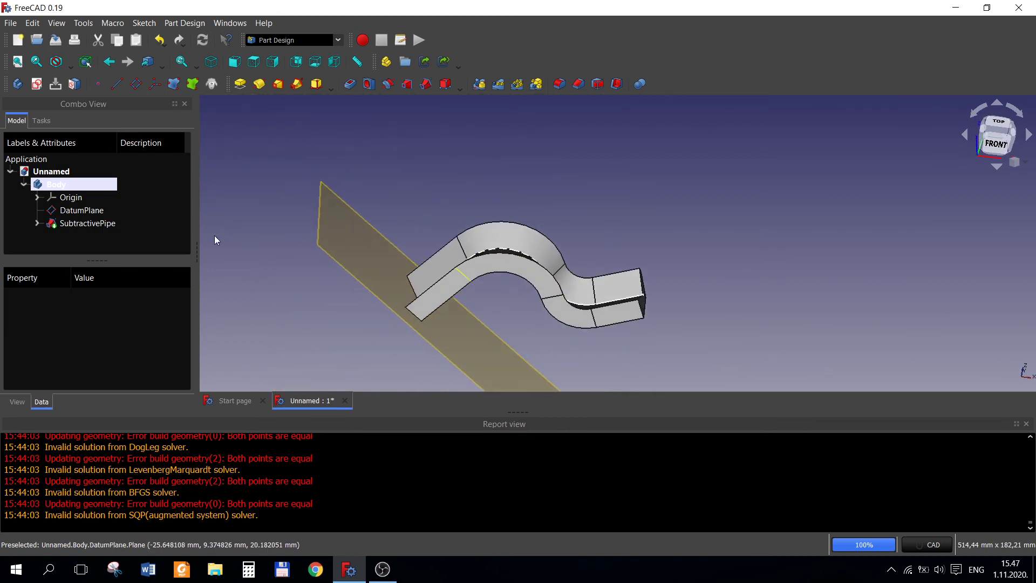
{"action": "left_click", "coordinate": [159, 210]}
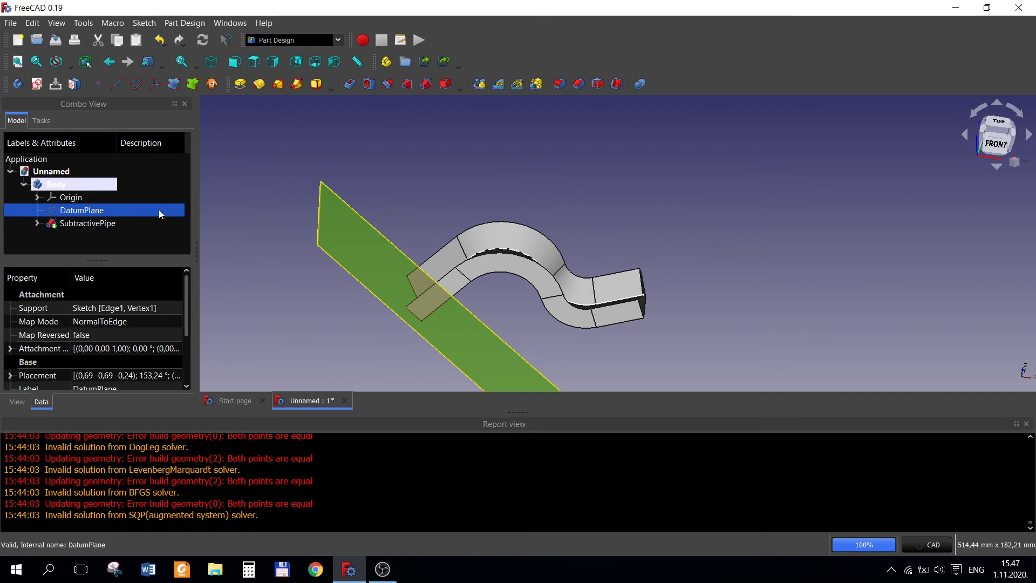
{"action": "key", "text": "space"}
{"action": "mouse_move", "coordinate": [365, 293]}
{"action": "middle_mouse_down"}
{"action": "mouse_move", "coordinate": [553, 310]}
{"action": "mouse_move", "coordinate": [474, 307]}
{"action": "mouse_move", "coordinate": [354, 274]}
{"action": "mouse_move", "coordinate": [284, 273]}
{"action": "mouse_move", "coordinate": [249, 291]}
{"action": "middle_mouse_up"}
{"action": "scroll", "coordinate": [359, 281], "scroll_direction": "up", "scroll_amount": 2}
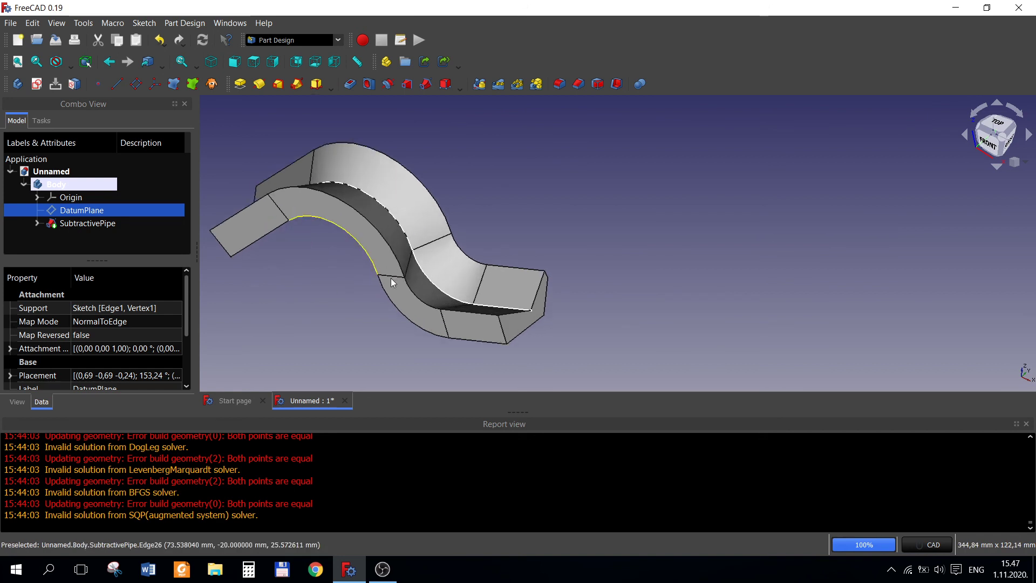
- Expand SubtractivePipe to show its sketches, orbit to inspect the pipe, and dismiss a feature-selection task
{"action": "left_click", "coordinate": [36, 221]}
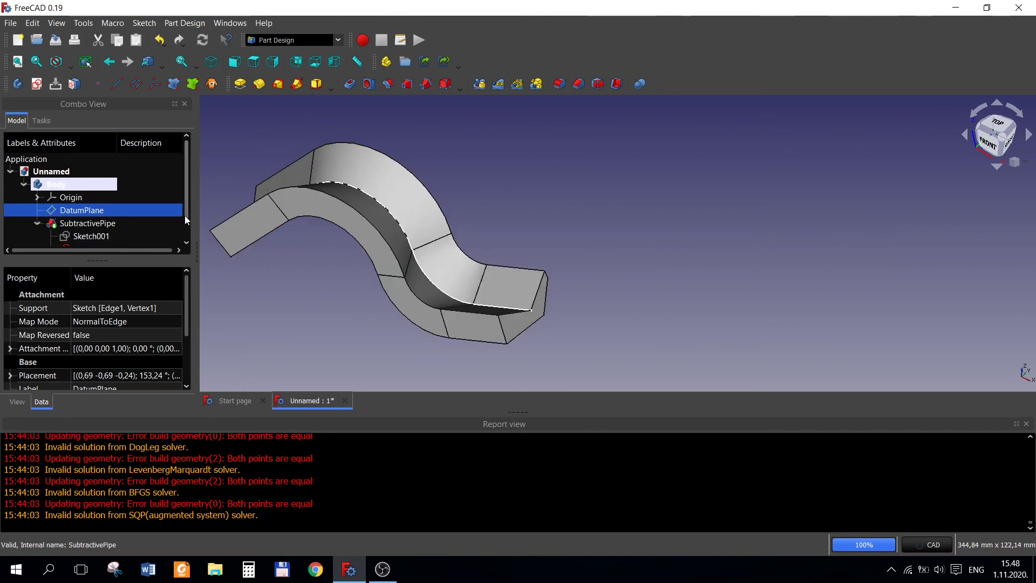
{"action": "scroll", "coordinate": [185, 215], "scroll_direction": "down", "scroll_amount": 1}
{"action": "left_click", "coordinate": [95, 241]}
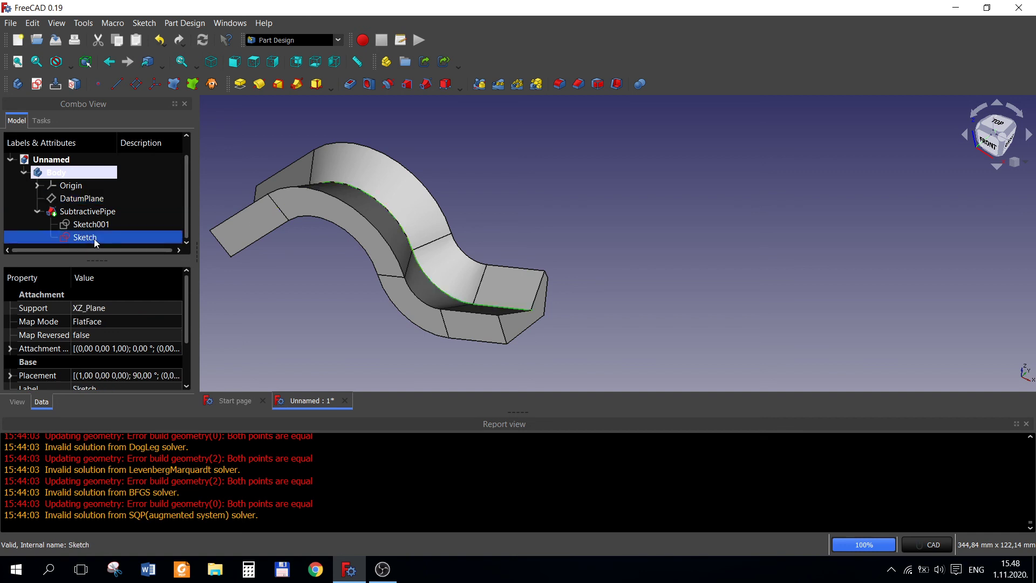
{"action": "left_click", "coordinate": [556, 302]}
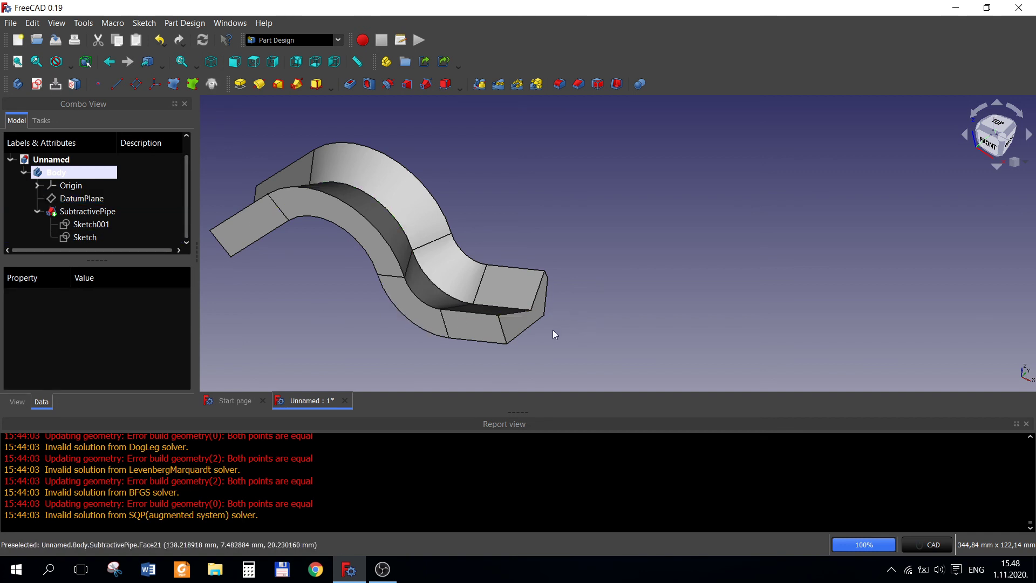
{"action": "middle_click_drag", "start_coordinate": [553, 329], "coordinate": [451, 316]}
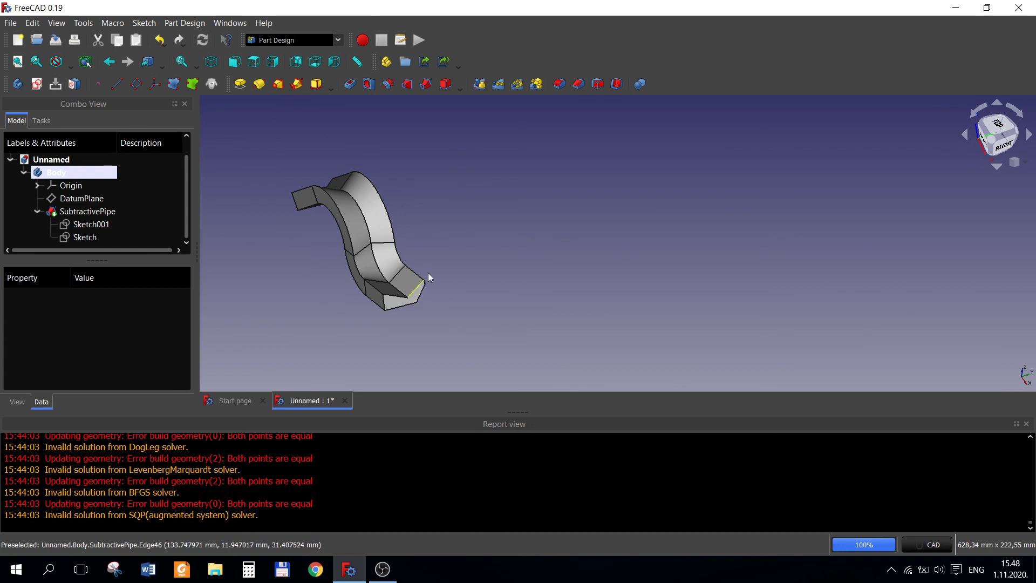
{"action": "mouse_move", "coordinate": [429, 274]}
{"action": "middle_mouse_down"}
{"action": "mouse_move", "coordinate": [728, 261]}
{"action": "mouse_move", "coordinate": [523, 253]}
{"action": "middle_mouse_up"}
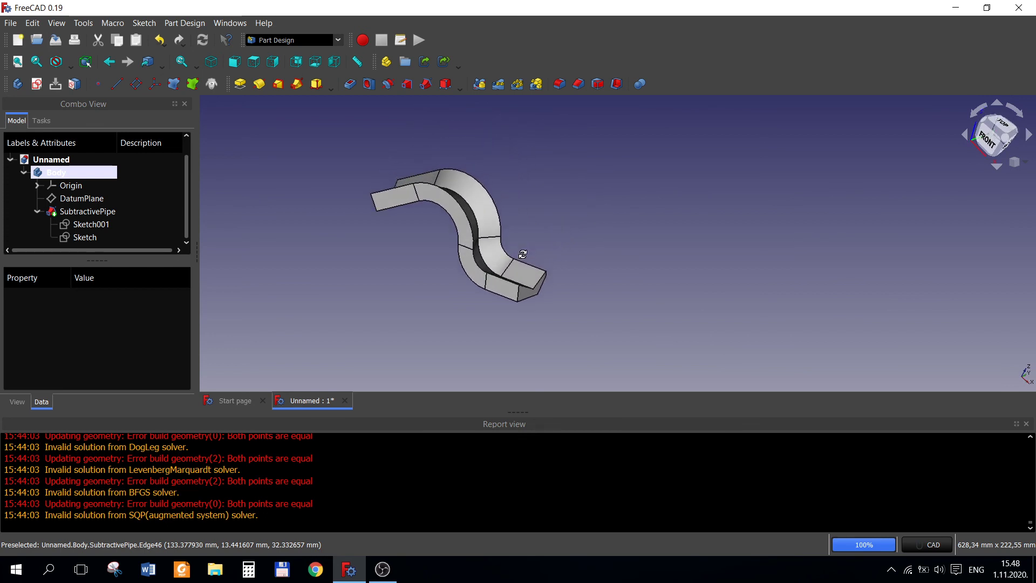
{"action": "mouse_move", "coordinate": [521, 255]}
{"action": "middle_mouse_down"}
{"action": "mouse_move", "coordinate": [535, 253]}
{"action": "mouse_move", "coordinate": [422, 236]}
{"action": "mouse_move", "coordinate": [504, 258]}
{"action": "middle_mouse_up"}
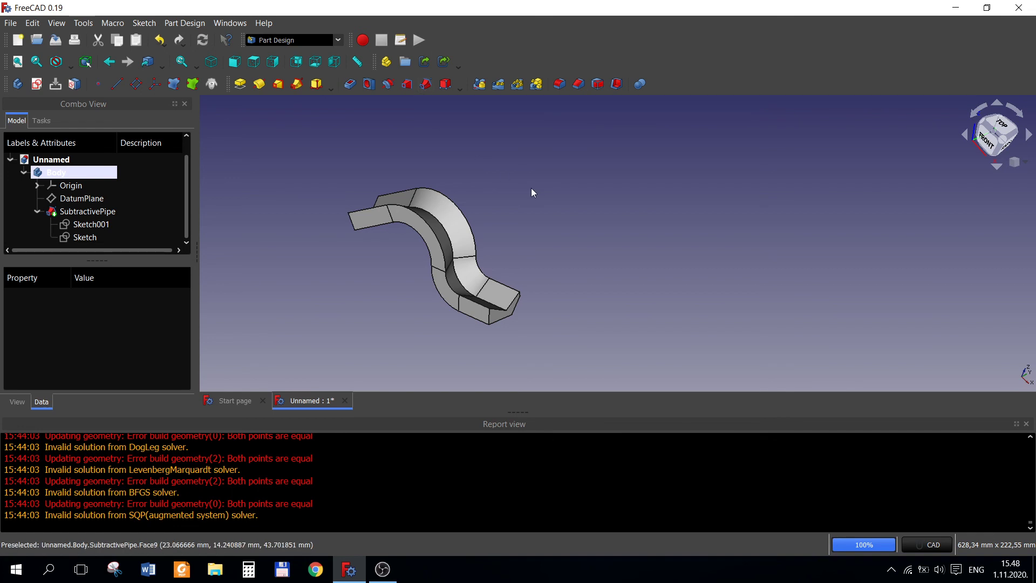
{"action": "left_click", "coordinate": [427, 86]}
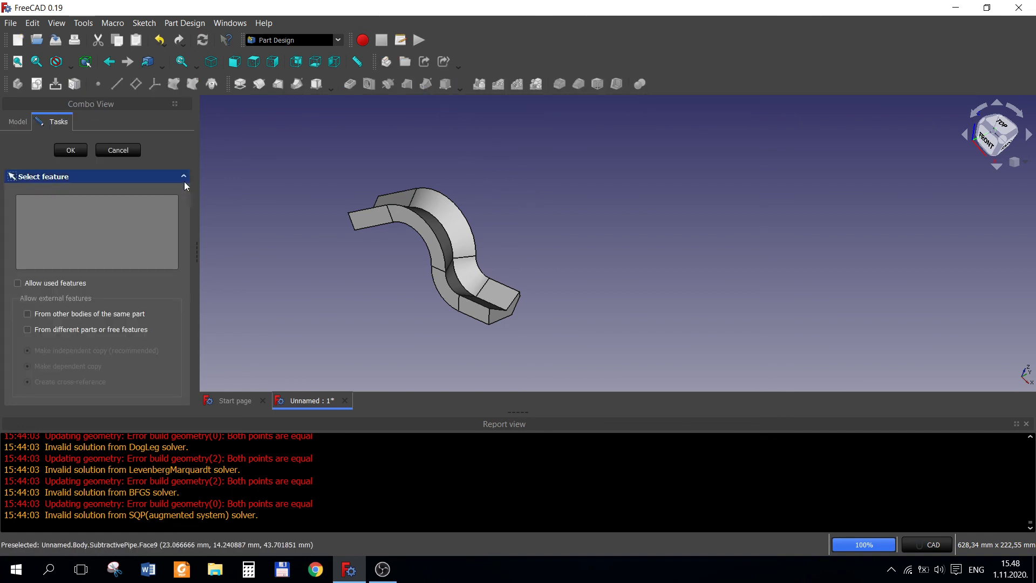
{"action": "left_click", "coordinate": [124, 153]}
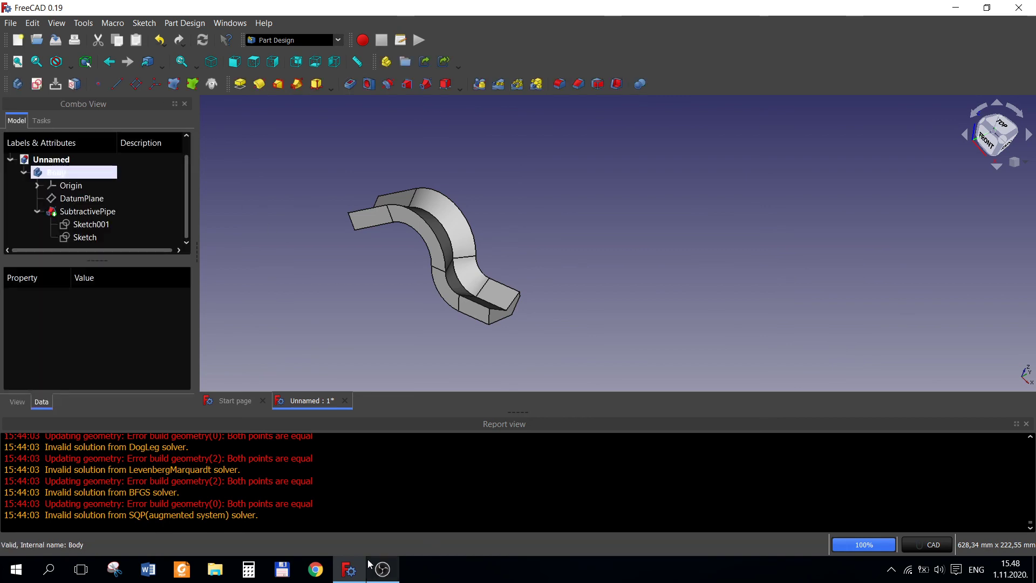